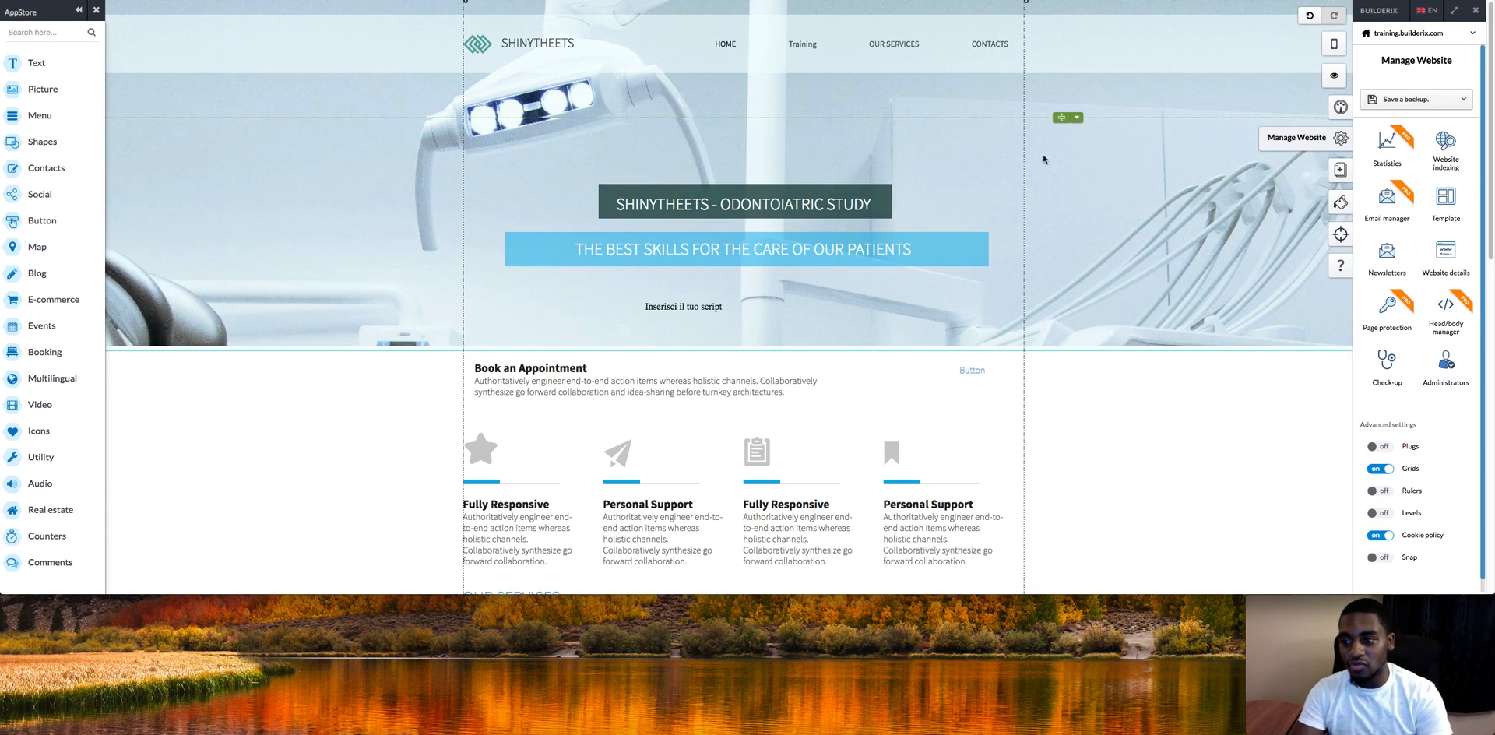
pyautogui.click(1448, 206)
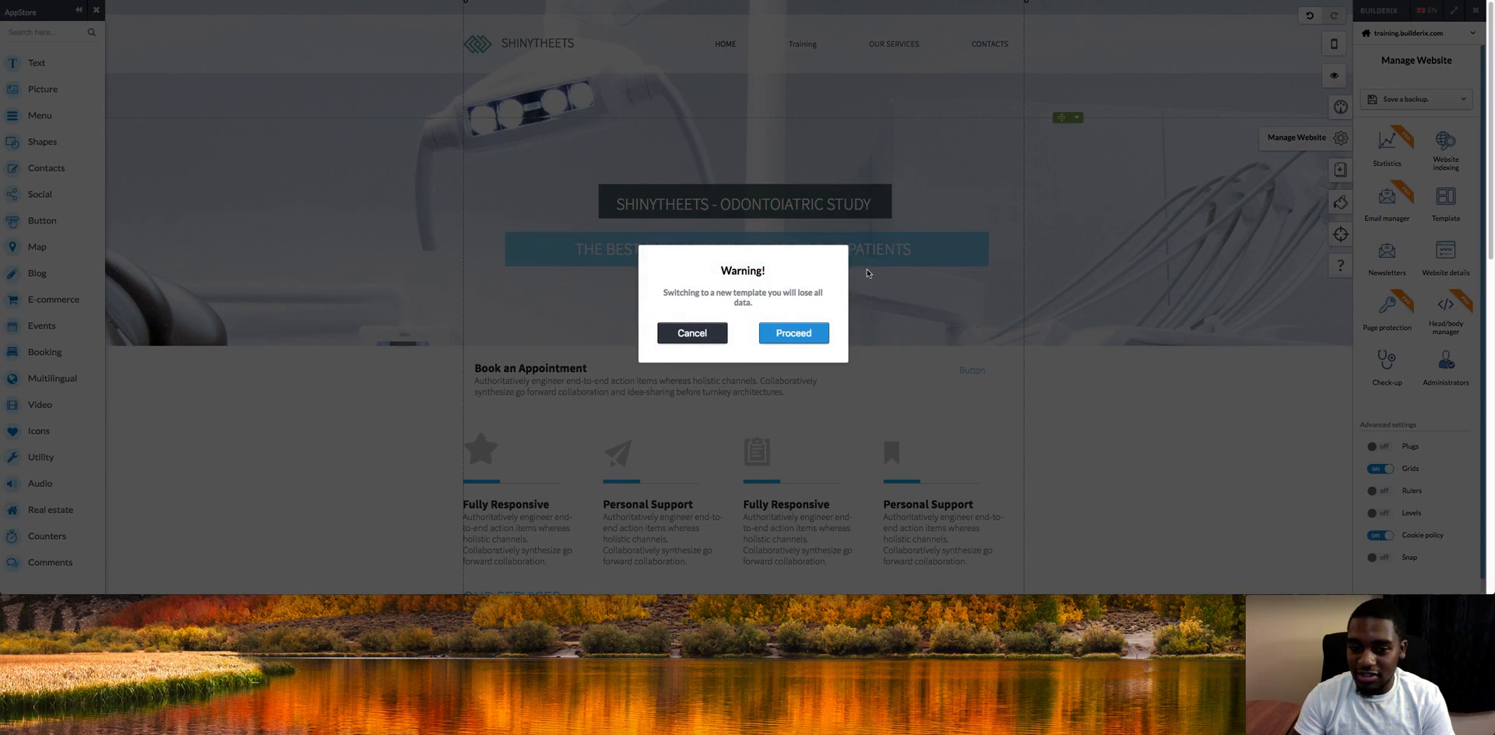
pyautogui.click(793, 333)
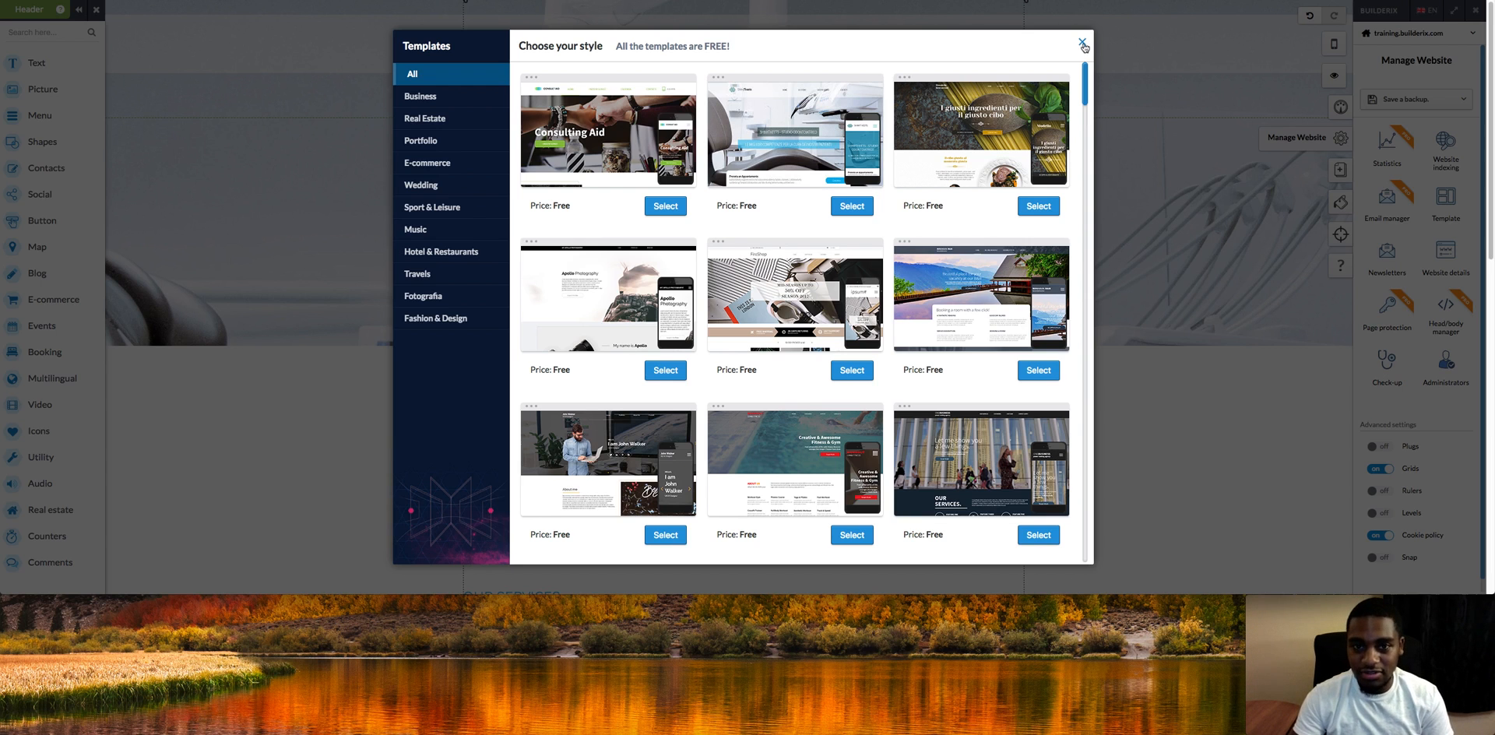
pyautogui.click(1082, 43)
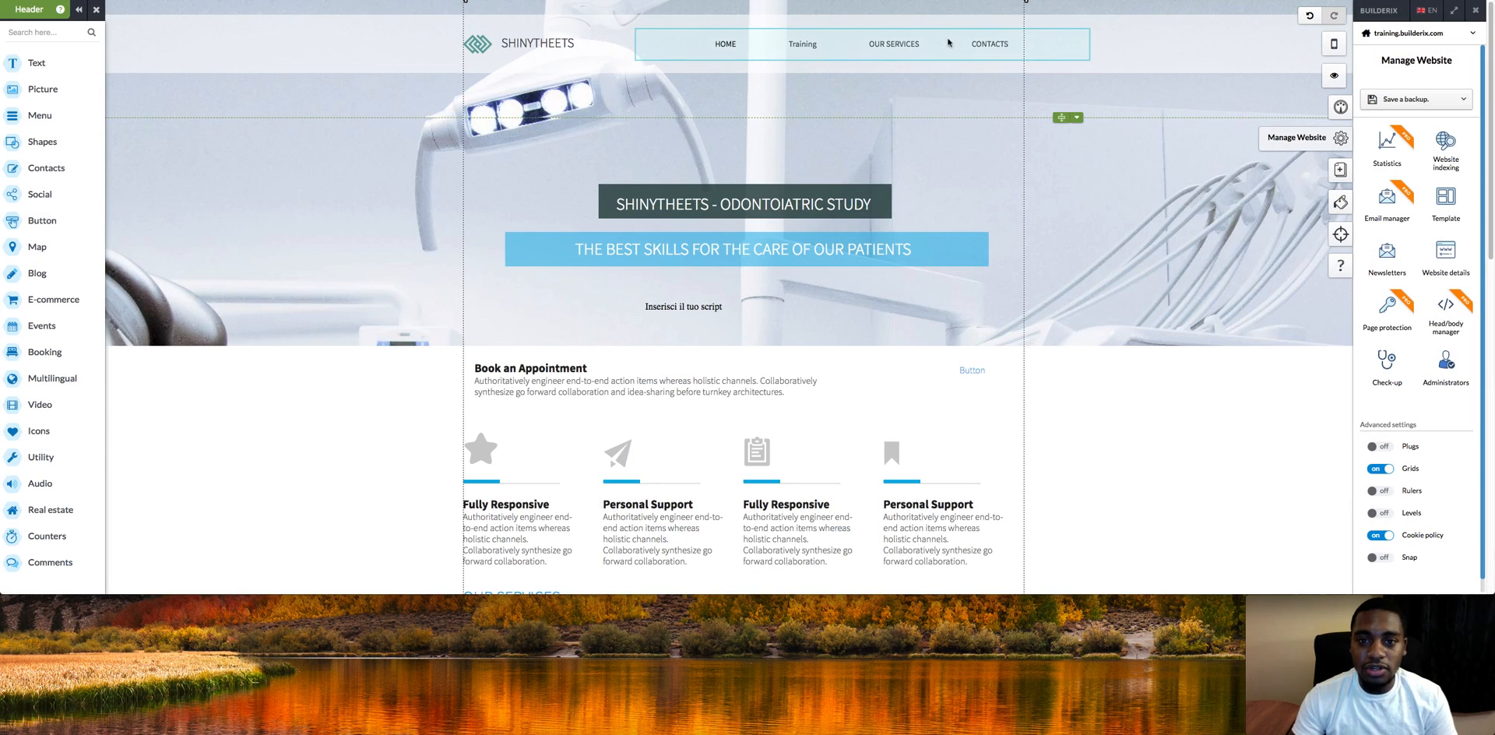
# Step: Go to the Training page from the site's header navigation menu
pyautogui.click(798, 48)
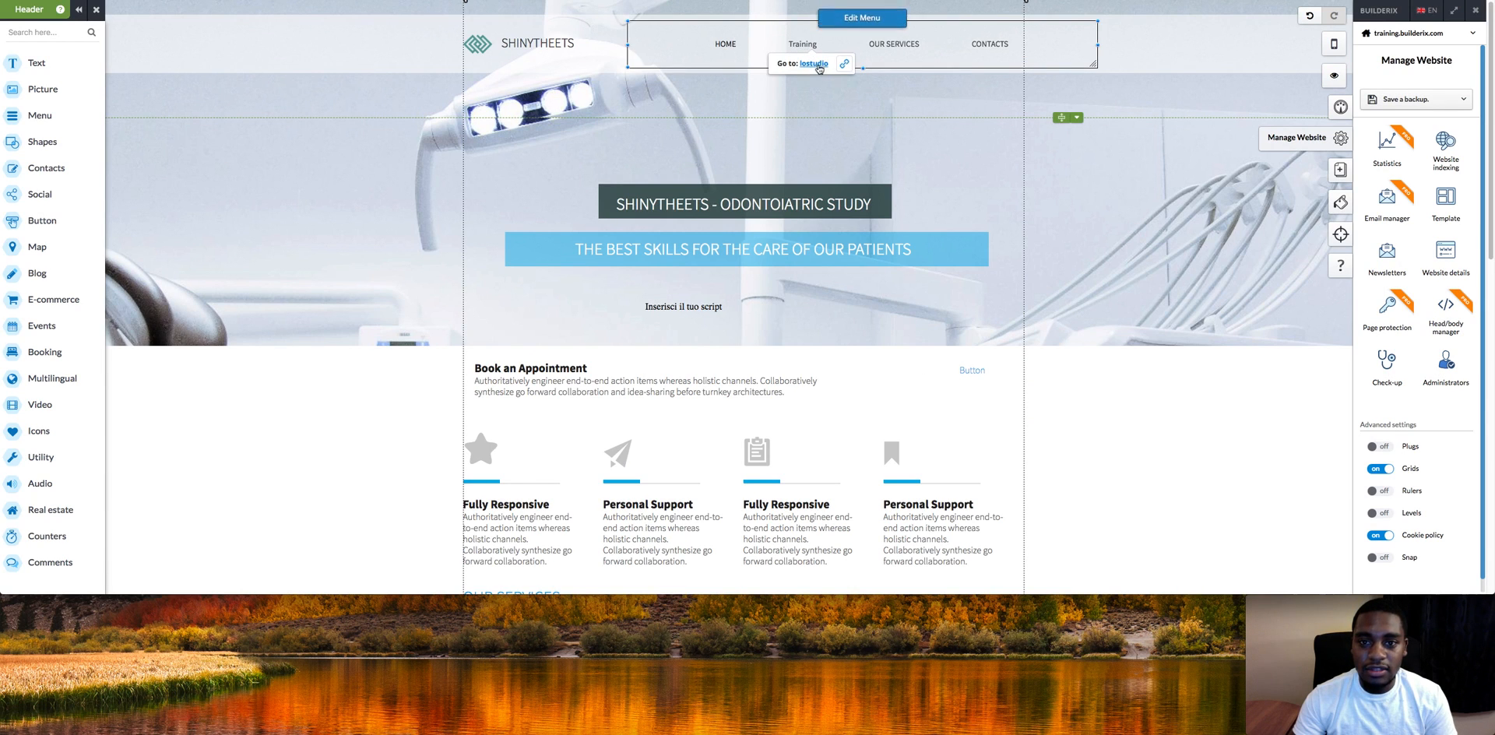
pyautogui.click(819, 66)
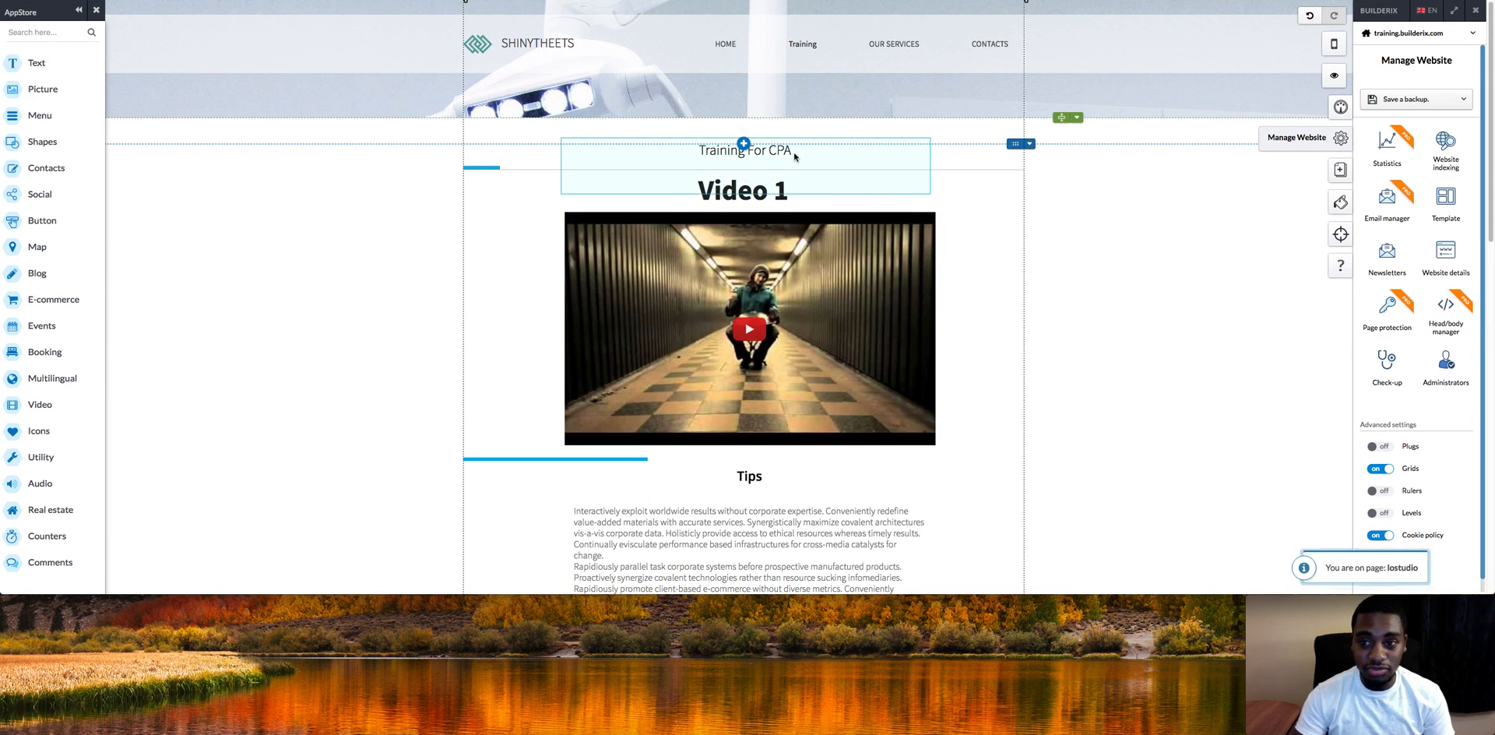
# Step: Swap Video 1's link for the 'How To Make Money Online With No Money Or Experience' YouTube URL
pyautogui.moveTo(1492, 38); pyautogui.dragTo(1493, 76)
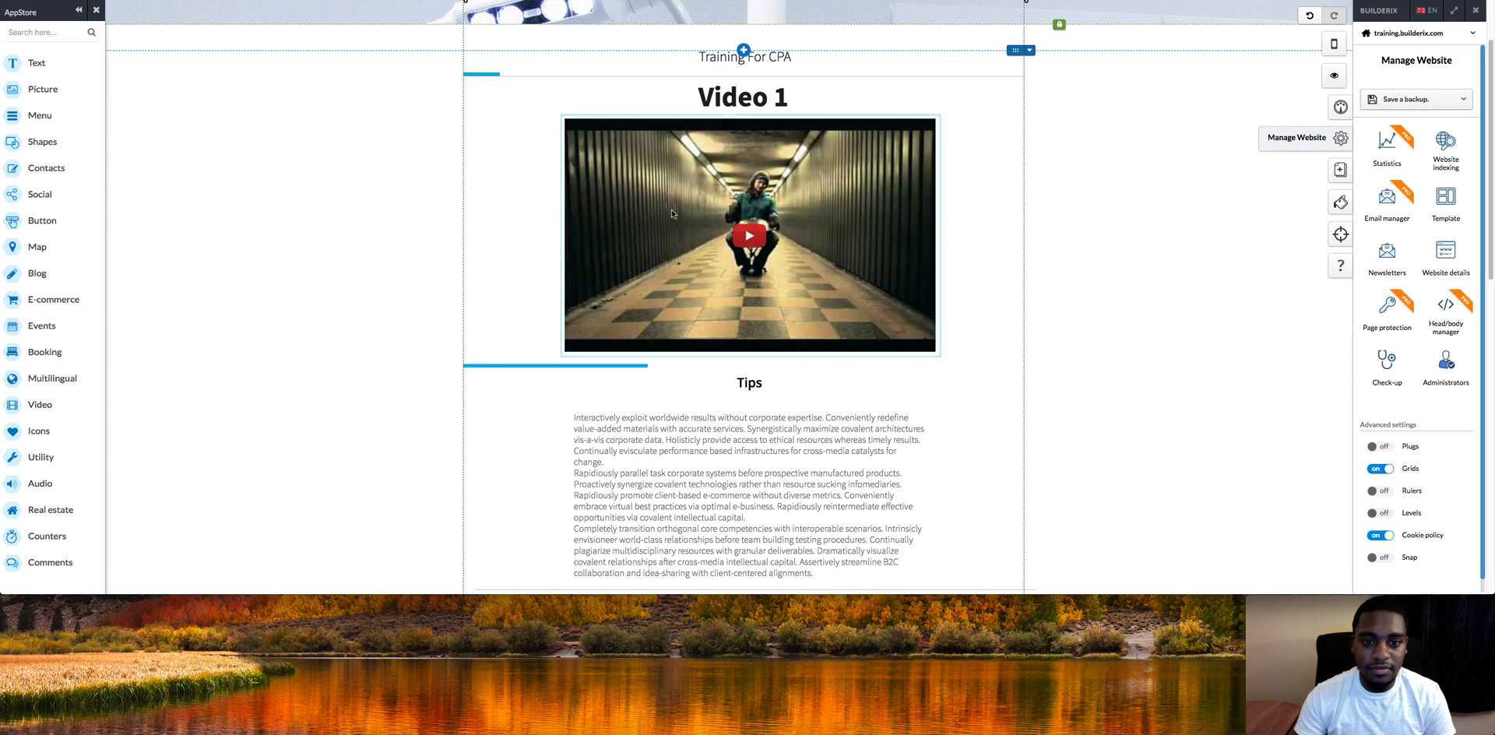
pyautogui.click(736, 81)
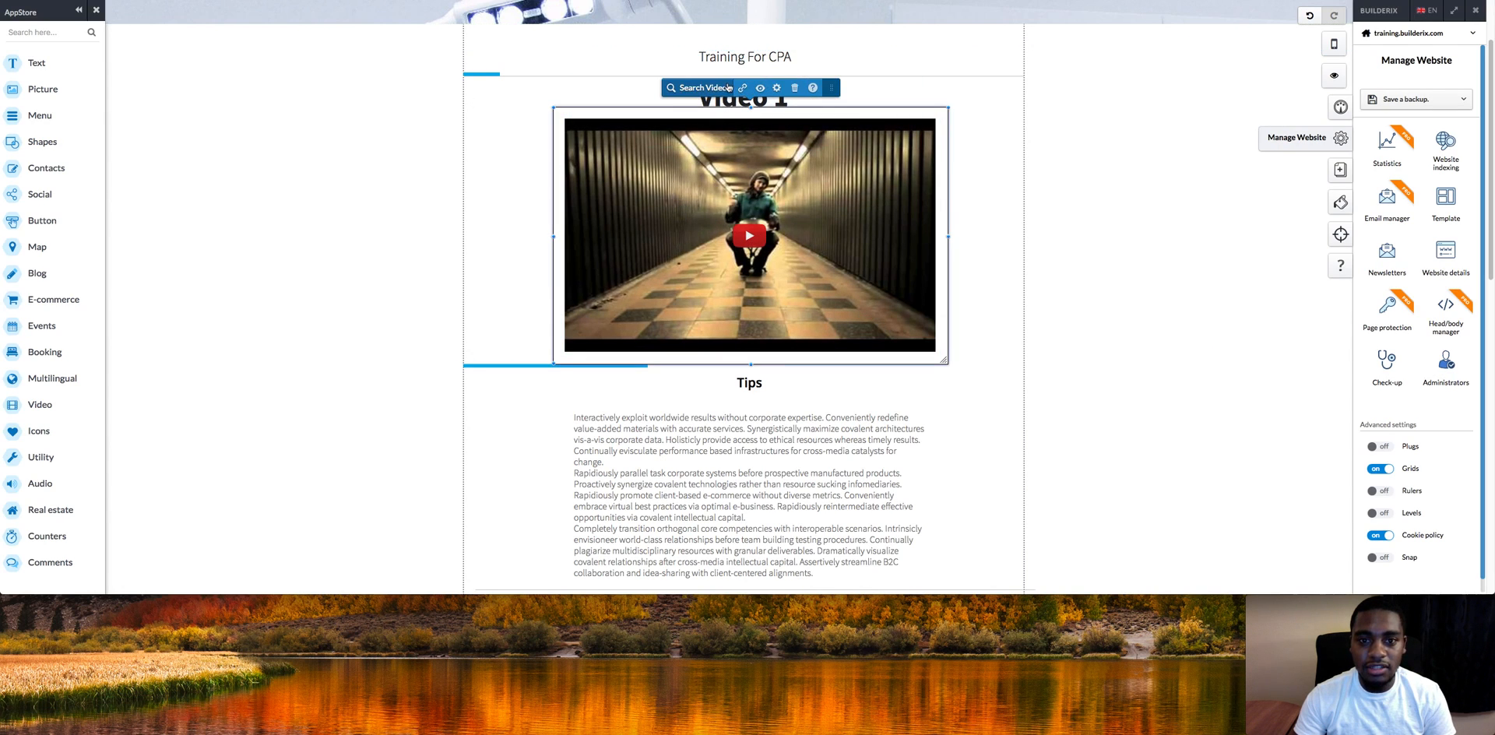
pyautogui.click(743, 88)
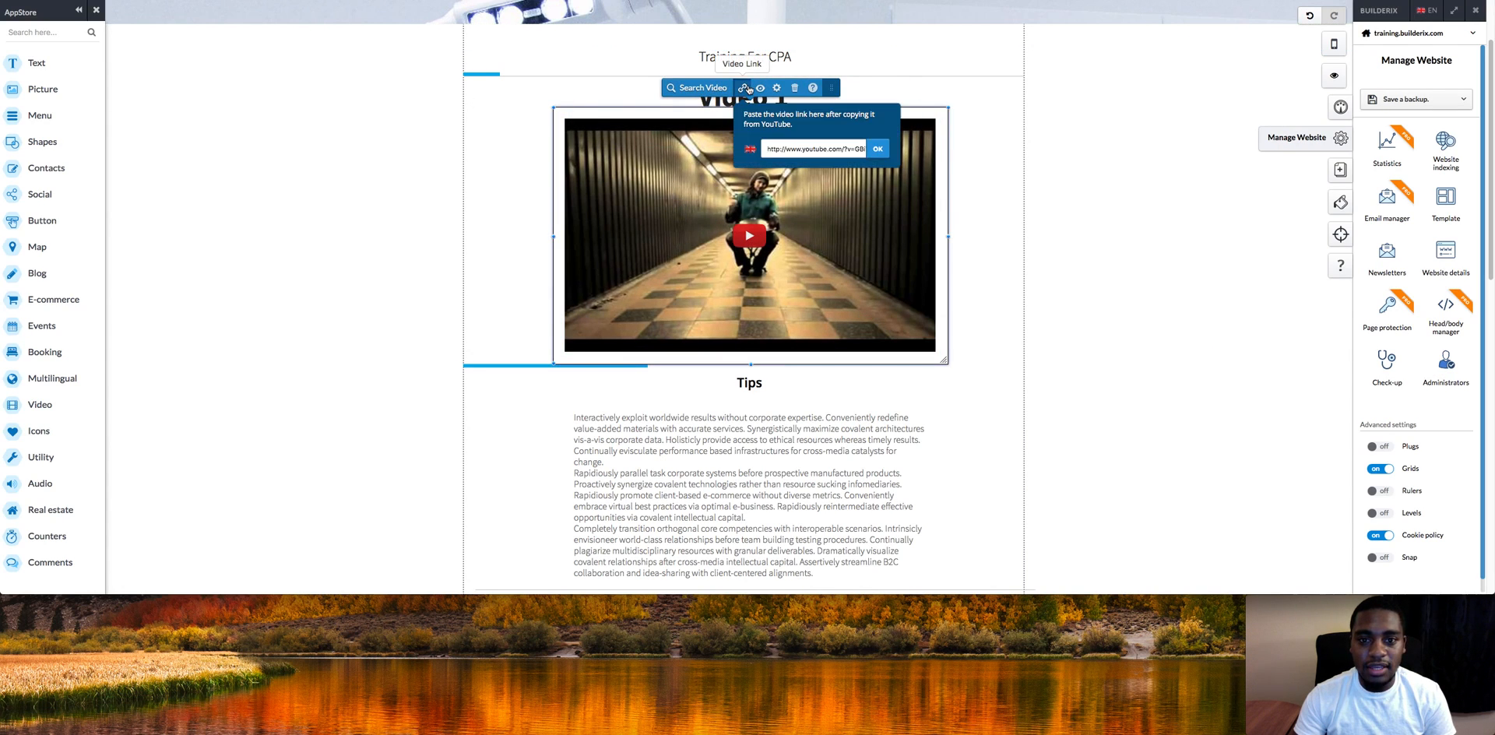
pyautogui.click(785, 151)
pyautogui.press('super+v')
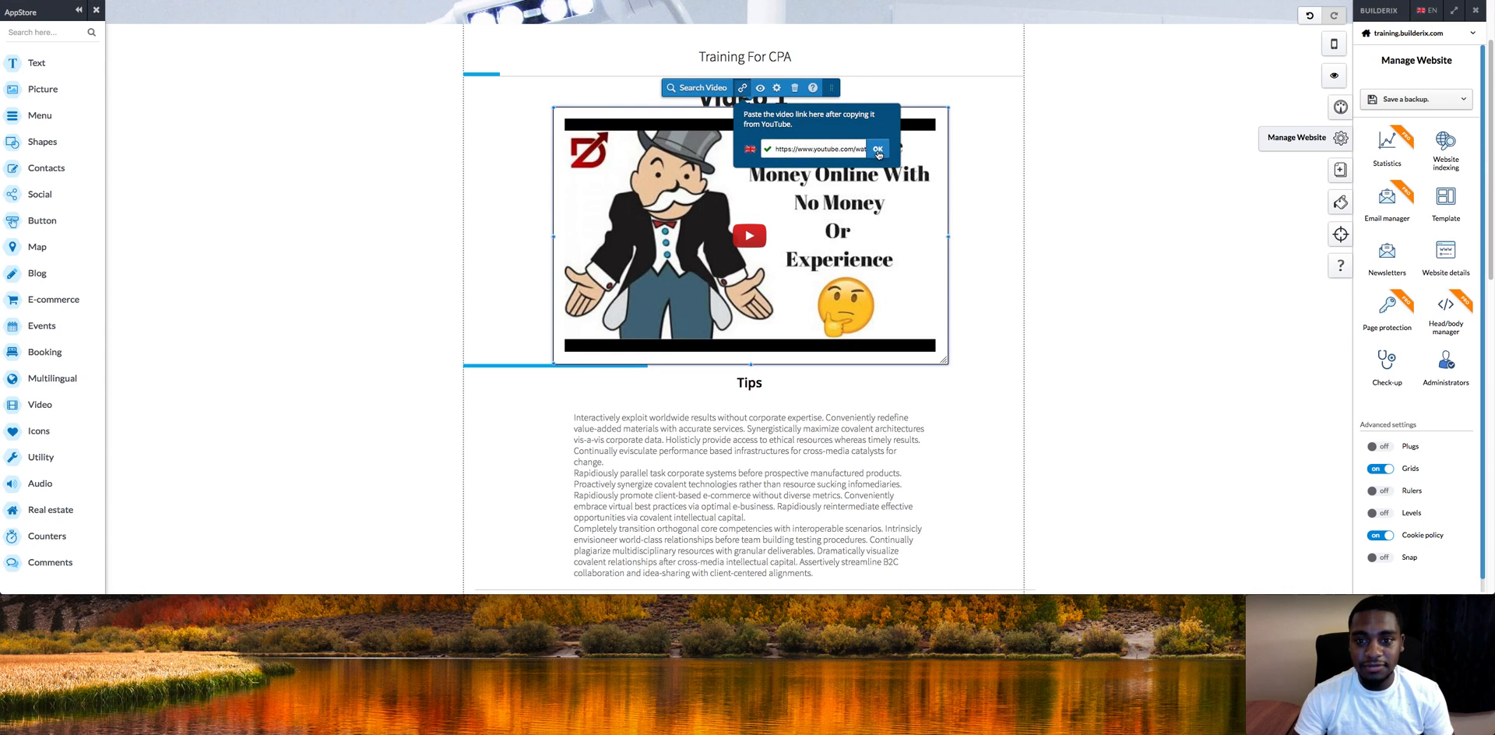
pyautogui.click(878, 149)
pyautogui.click(1038, 158)
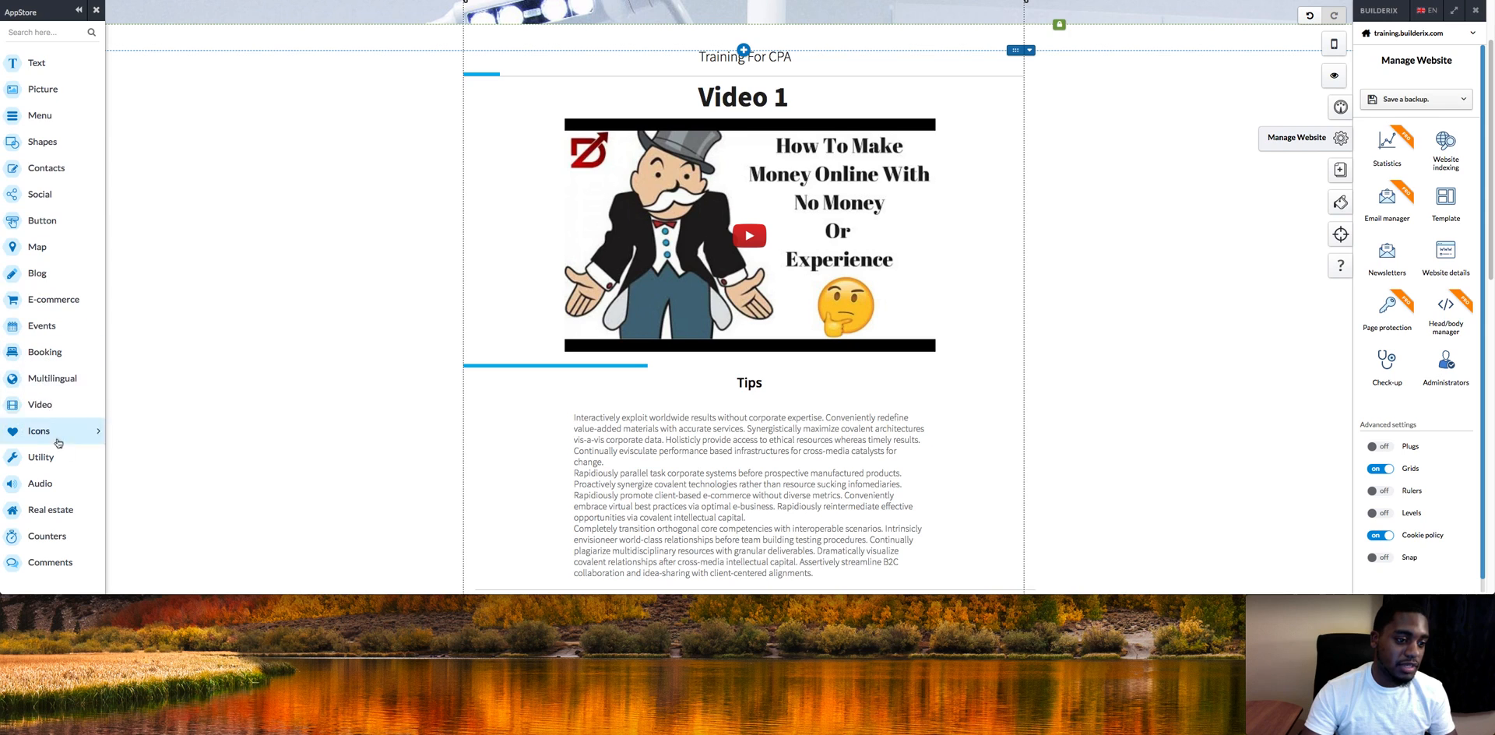
pyautogui.click(59, 404)
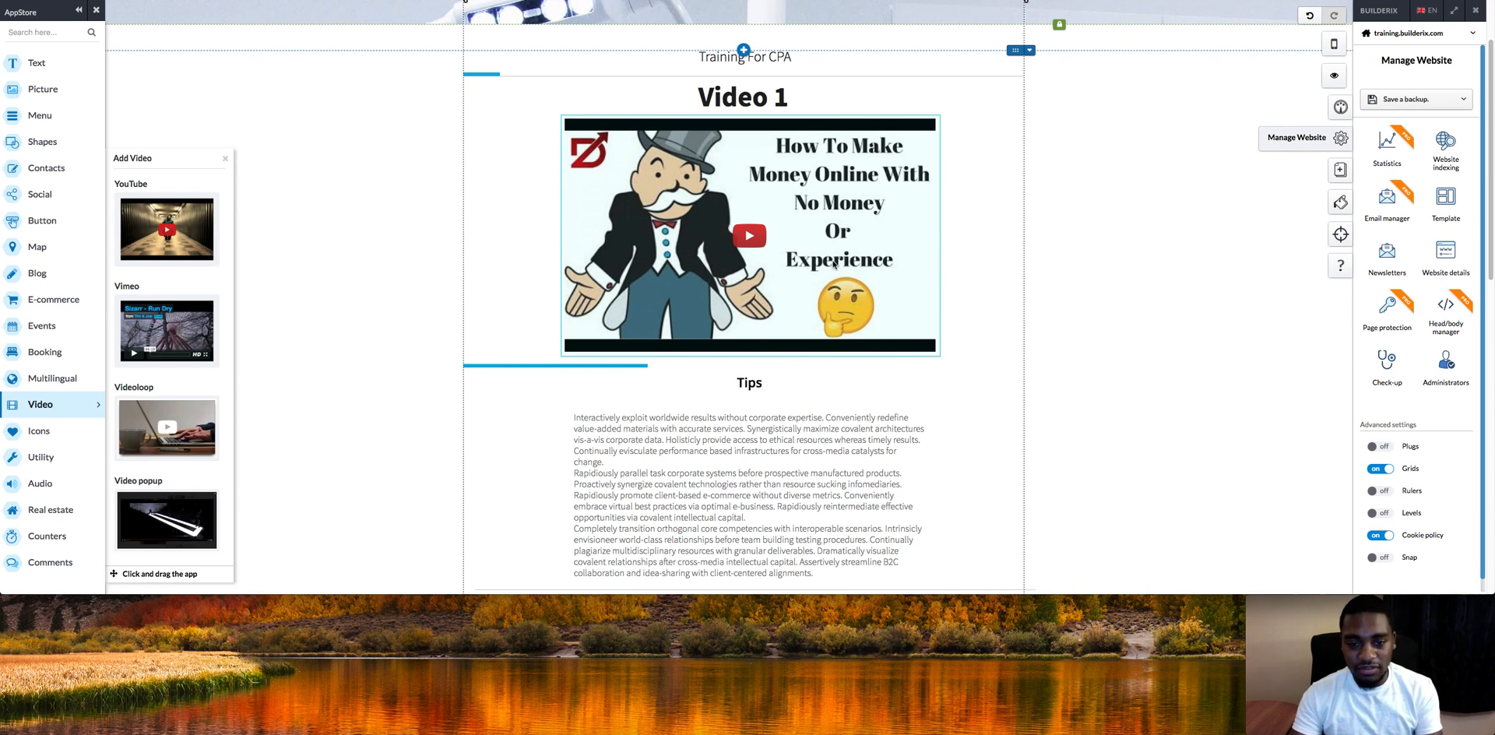
pyautogui.click(379, 296)
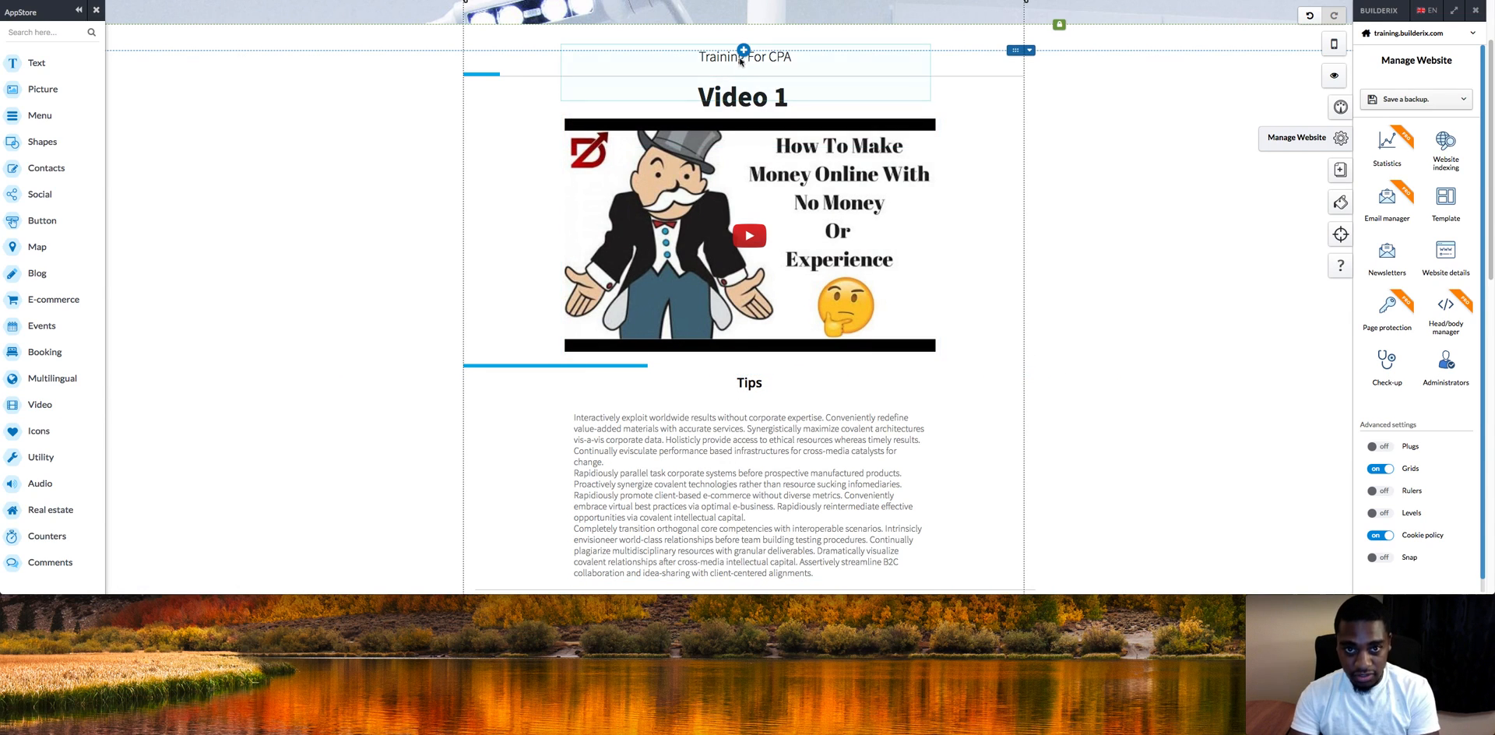
pyautogui.click(45, 68)
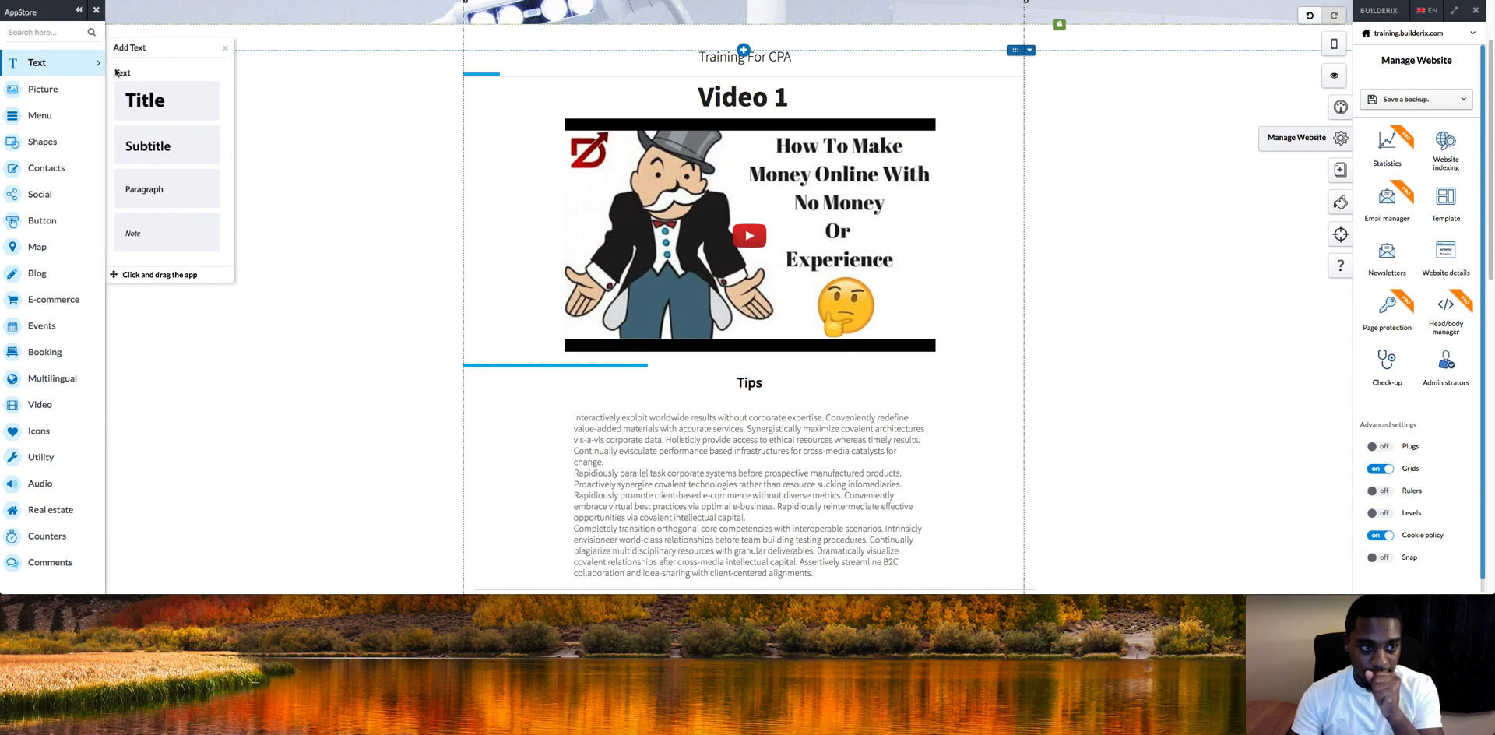
pyautogui.moveTo(134, 92)
pyautogui.mouseDown()
pyautogui.moveTo(726, 27)
pyautogui.moveTo(685, 79)
pyautogui.moveTo(78, 78)
pyautogui.moveTo(141, 81)
pyautogui.mouseUp()
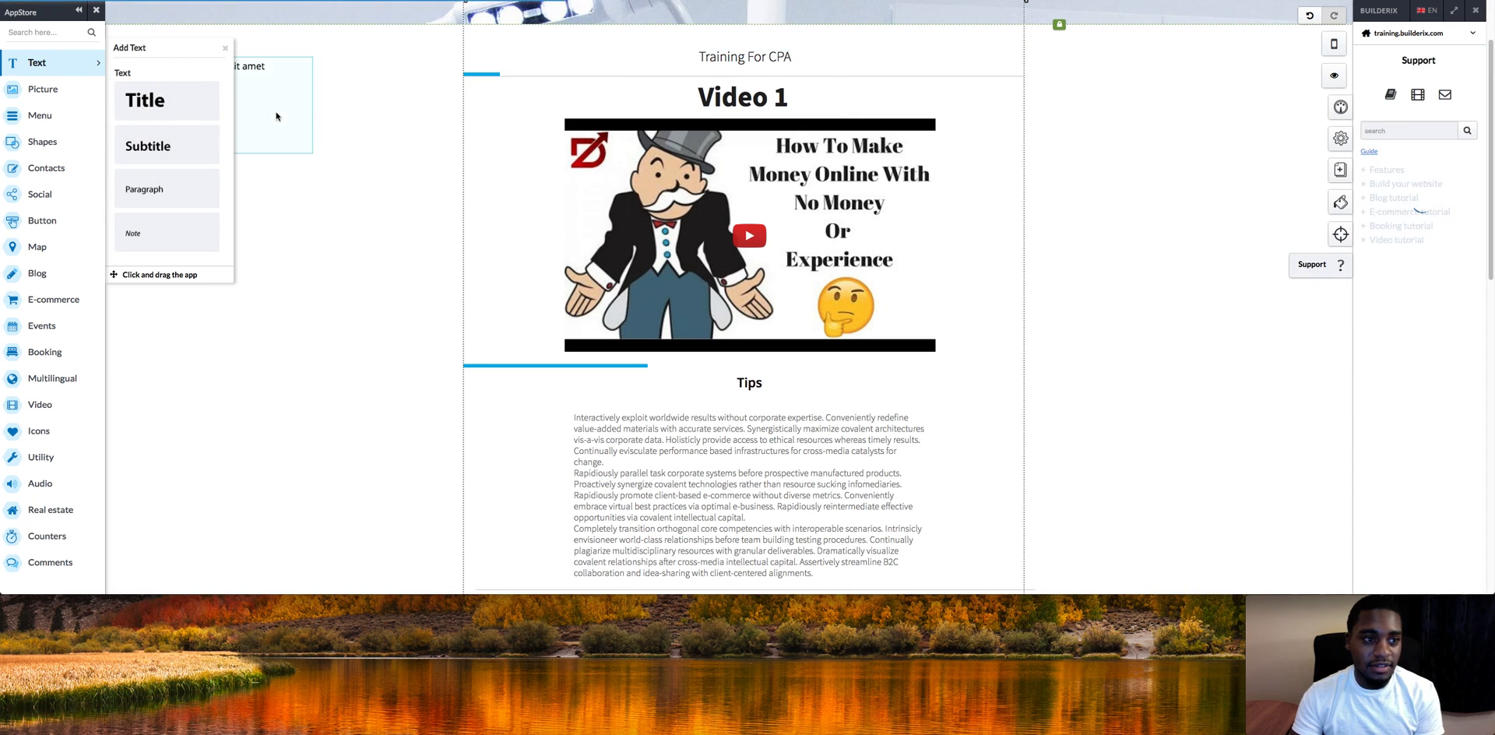
pyautogui.rightClick(270, 116)
pyautogui.click(335, 322)
pyautogui.click(793, 324)
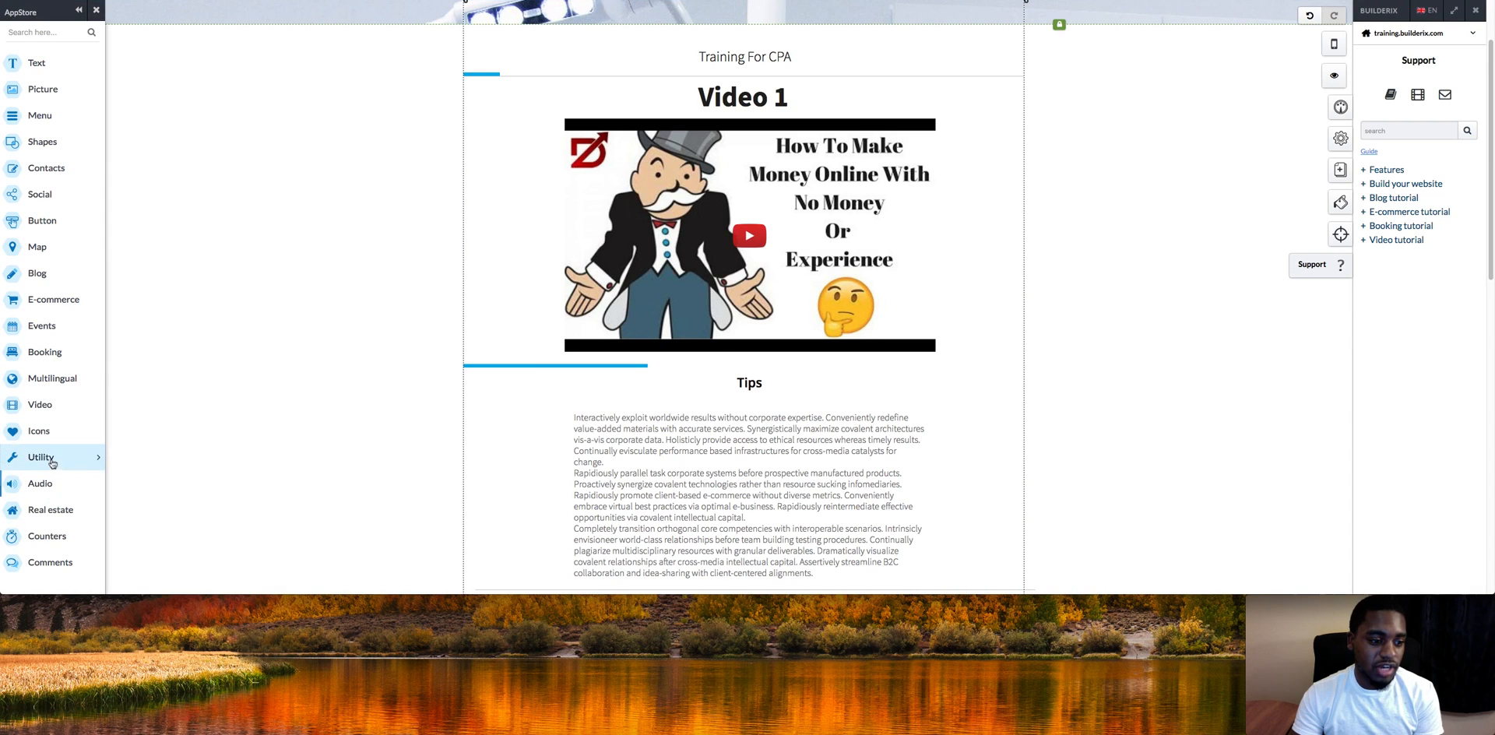
pyautogui.click(47, 406)
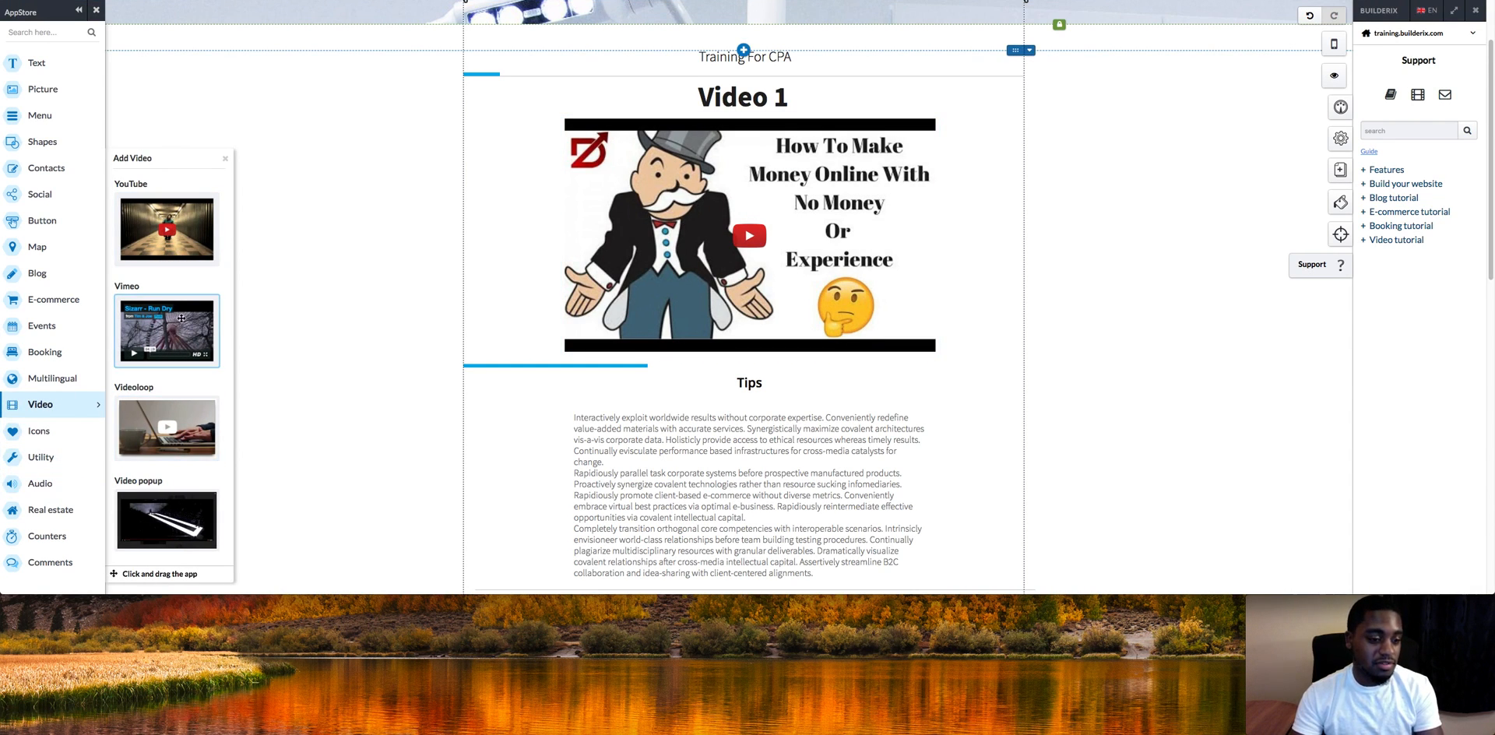
pyautogui.click(73, 458)
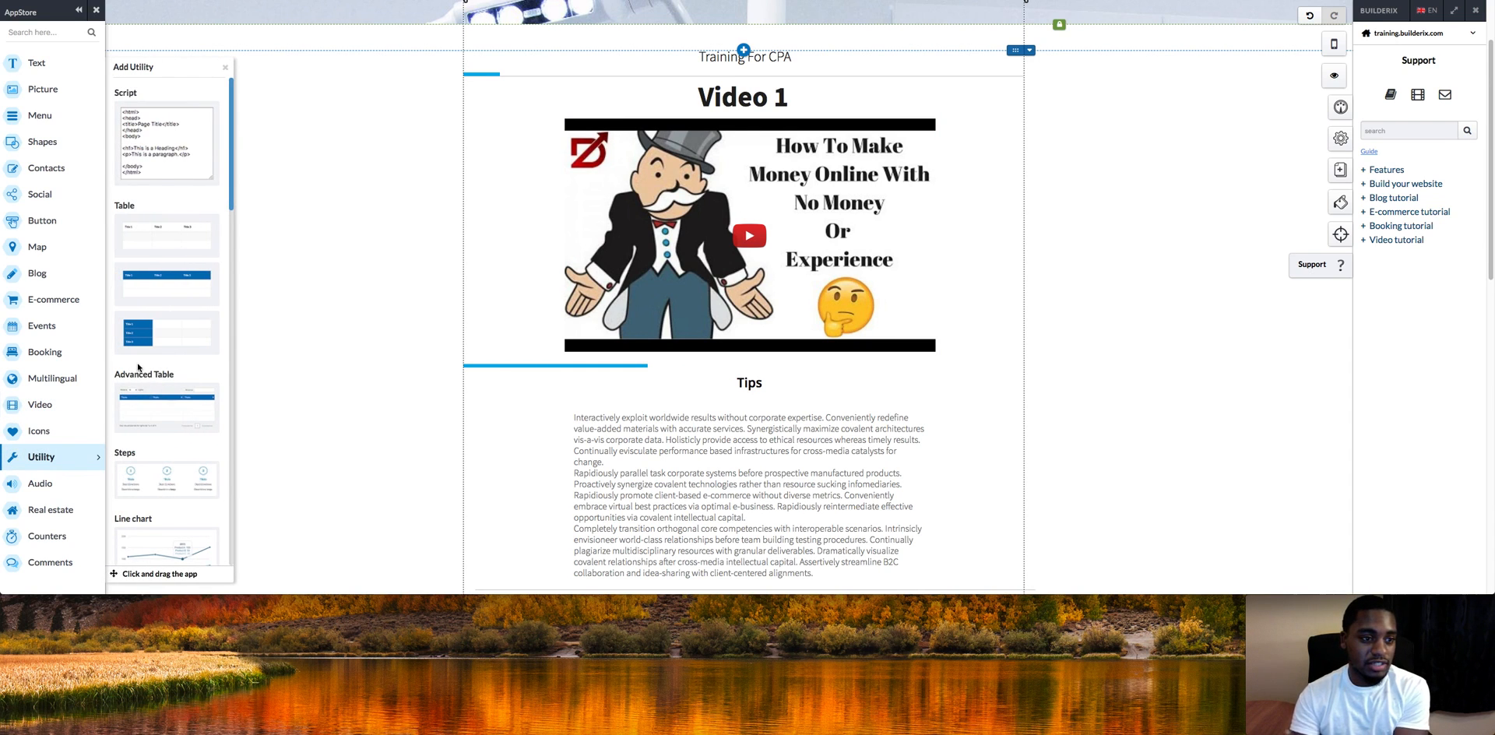
pyautogui.moveTo(174, 153); pyautogui.dragTo(397, 198)
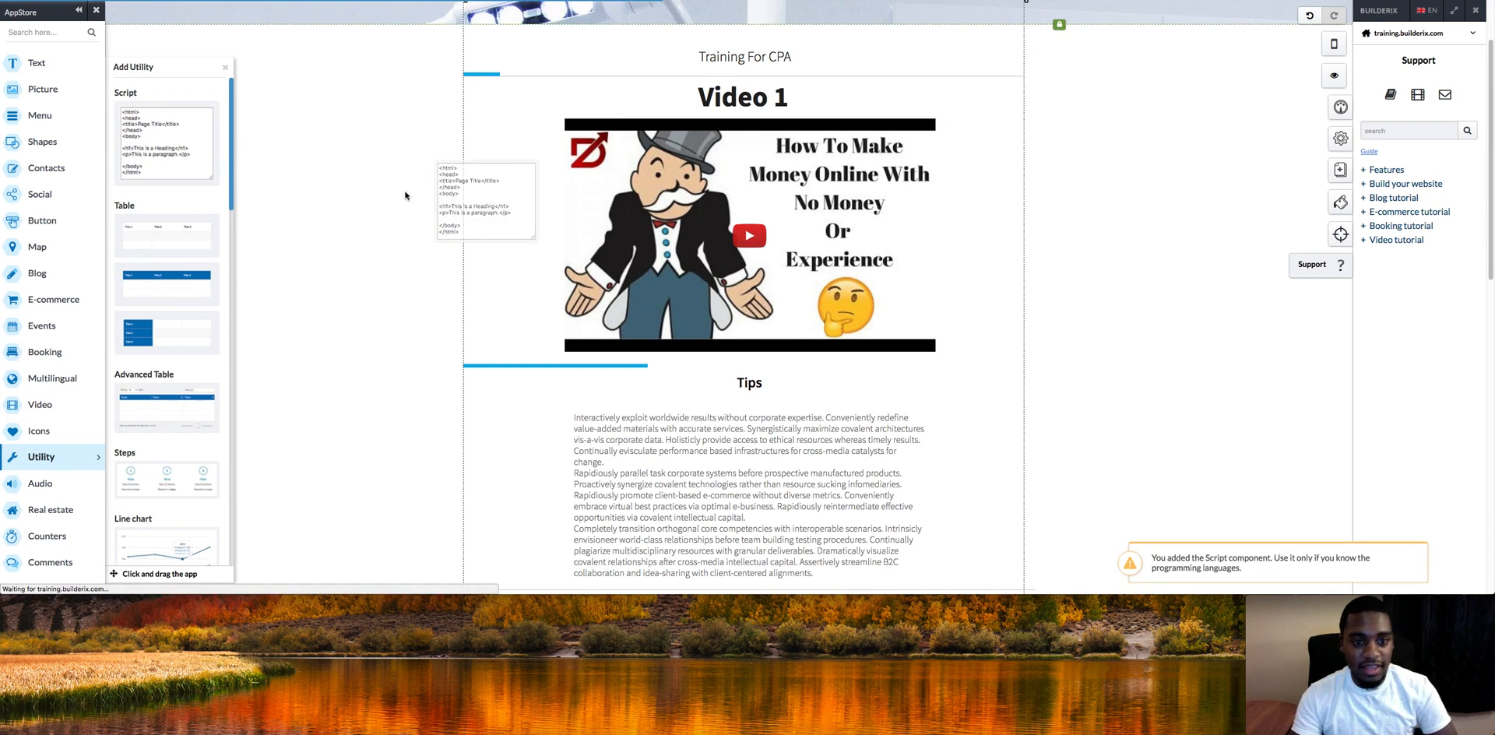
pyautogui.moveTo(562, 187); pyautogui.dragTo(393, 195)
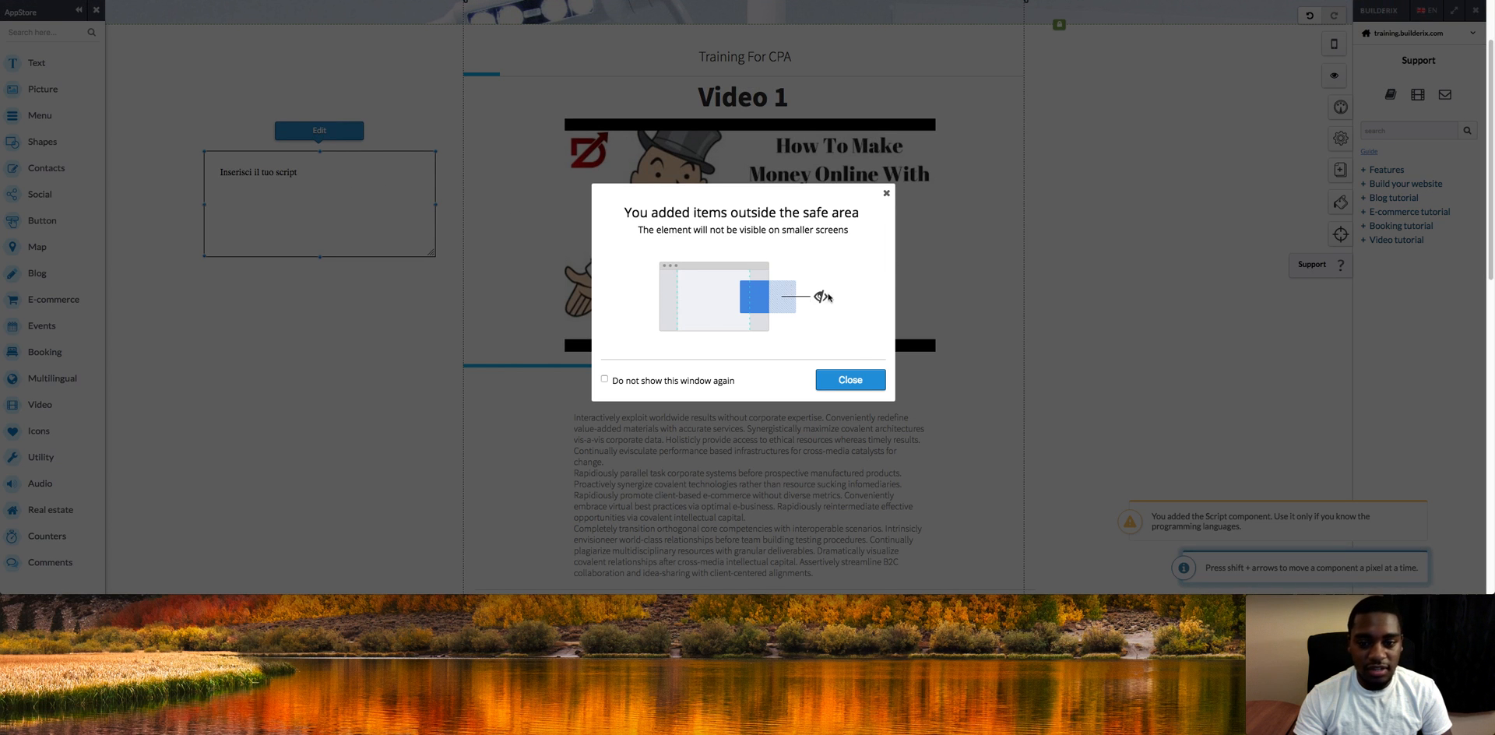
pyautogui.click(850, 379)
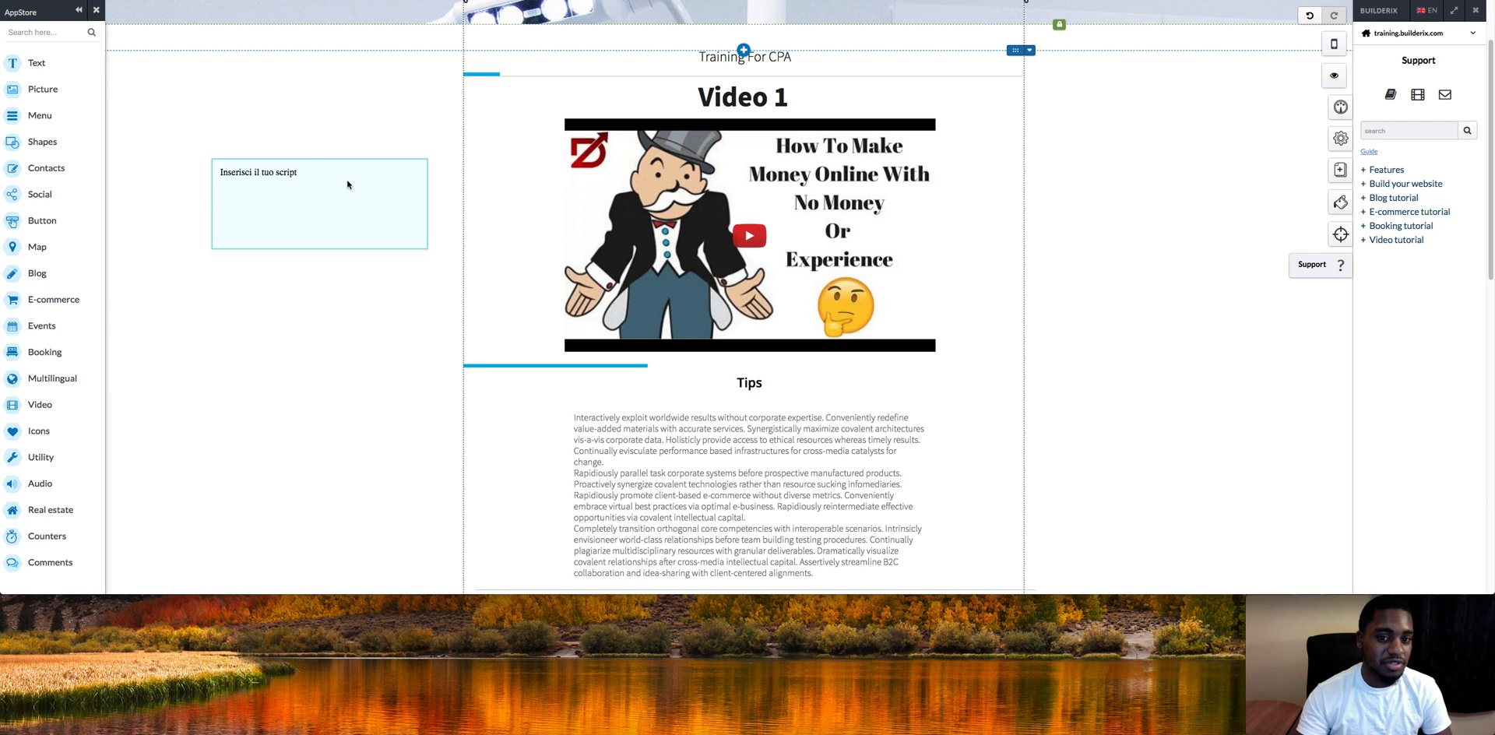
pyautogui.rightClick(309, 195)
pyautogui.click(344, 439)
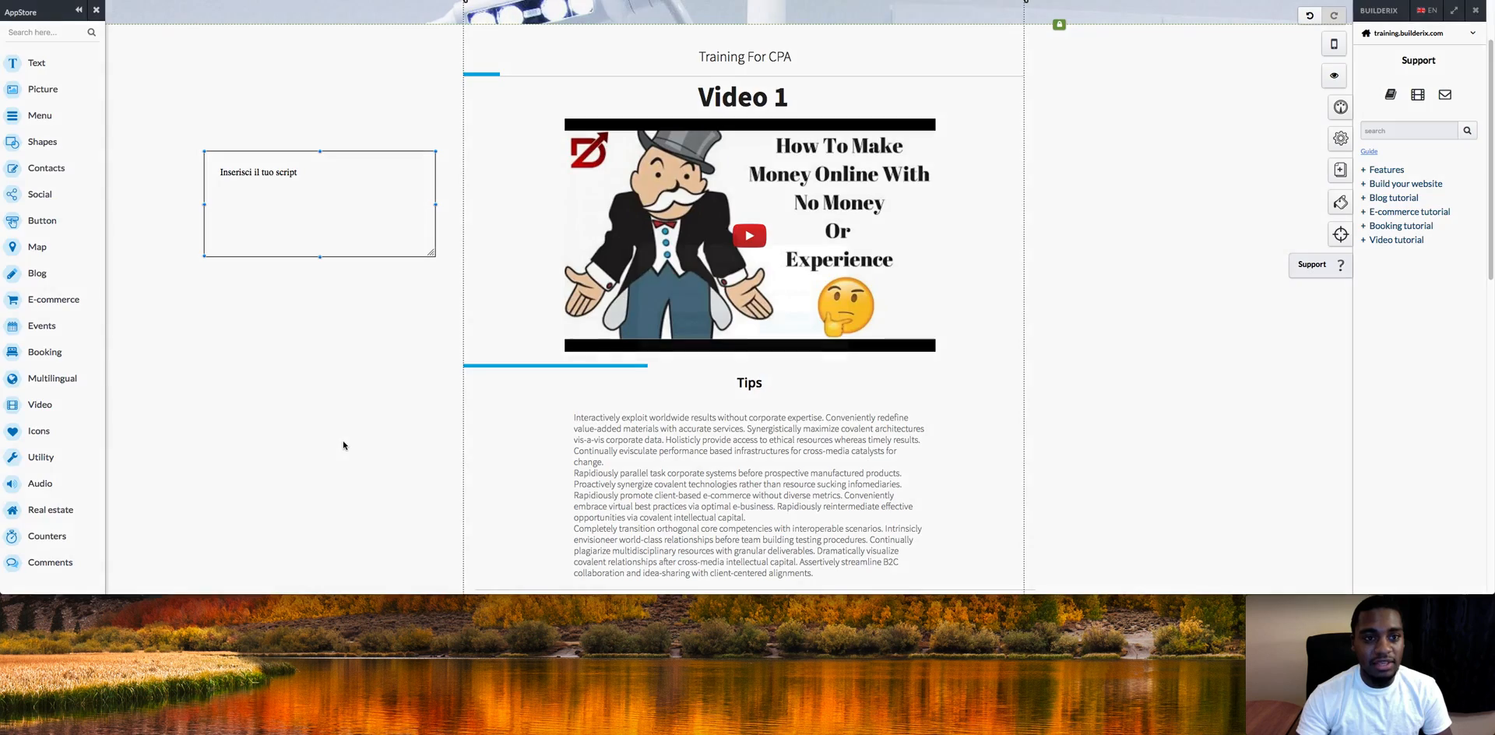
pyautogui.click(814, 321)
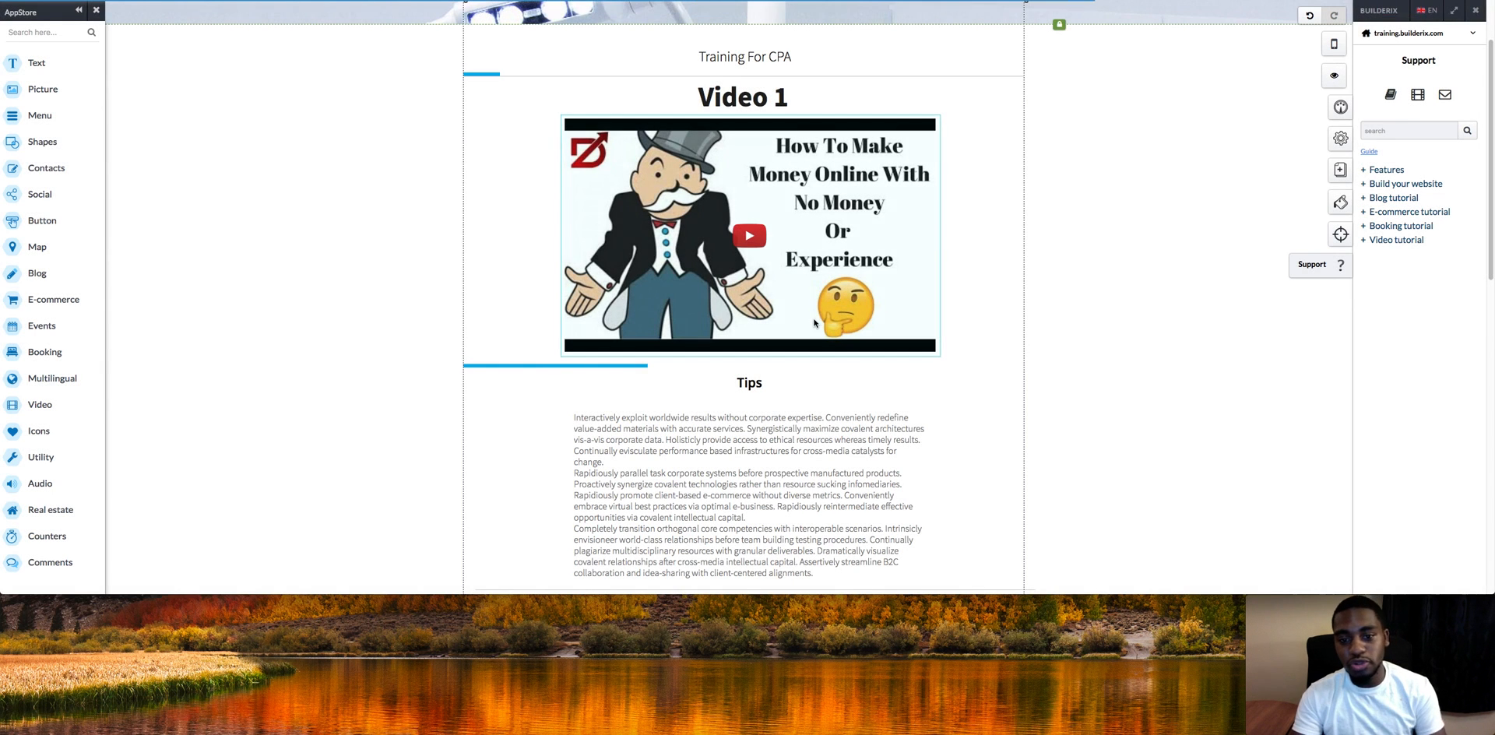
# Step: Scroll down the Training page until the Video 2 YouTube clip is visible
pyautogui.moveTo(1491, 148)
pyautogui.mouseDown()
pyautogui.moveTo(1477, 201)
pyautogui.moveTo(1472, 146)
pyautogui.mouseUp()
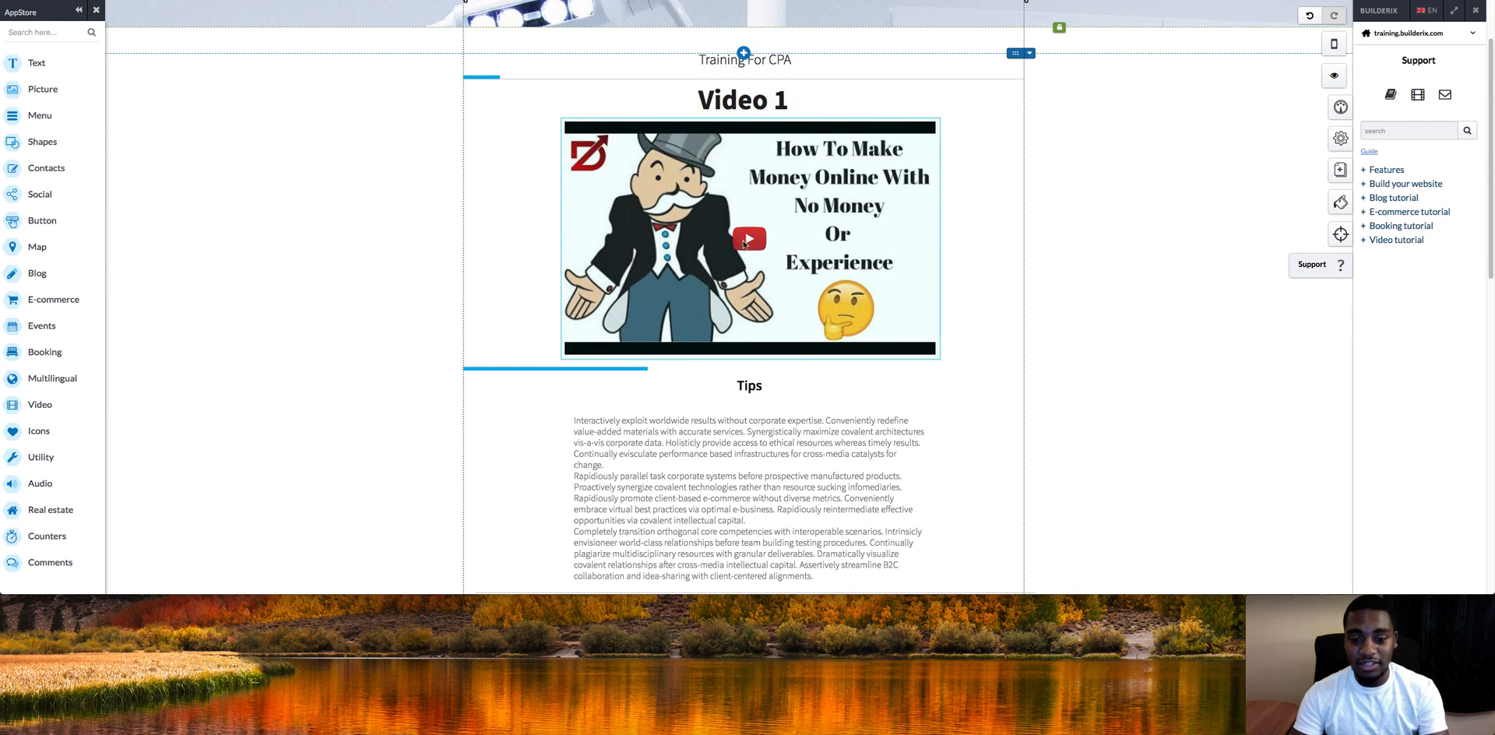
pyautogui.moveTo(1488, 179); pyautogui.dragTo(1473, 358)
# Step: Delete the doctor photo and the OUR PROFESSIONALS heading beside Video 2
pyautogui.click(480, 470)
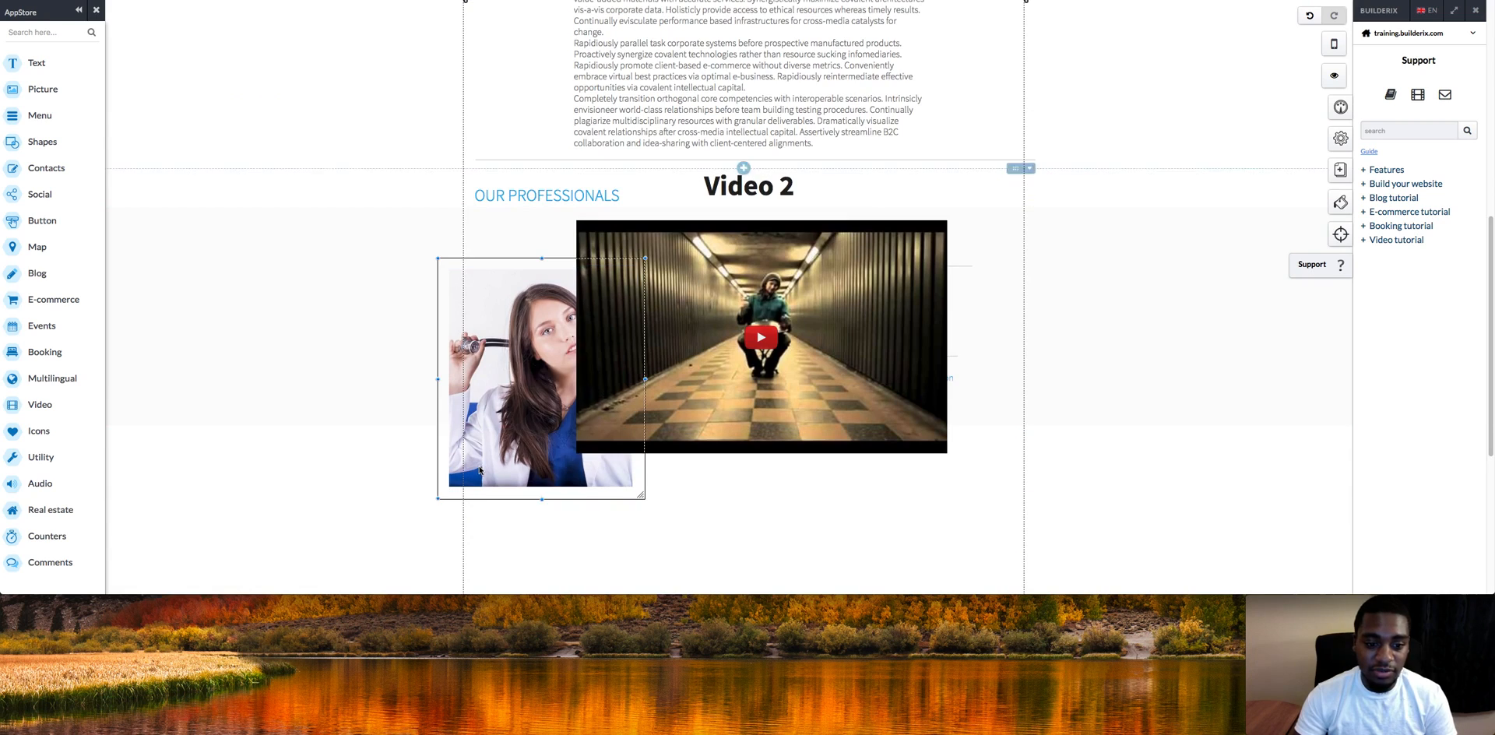
pyautogui.rightClick(480, 470)
pyautogui.click(537, 579)
pyautogui.click(794, 323)
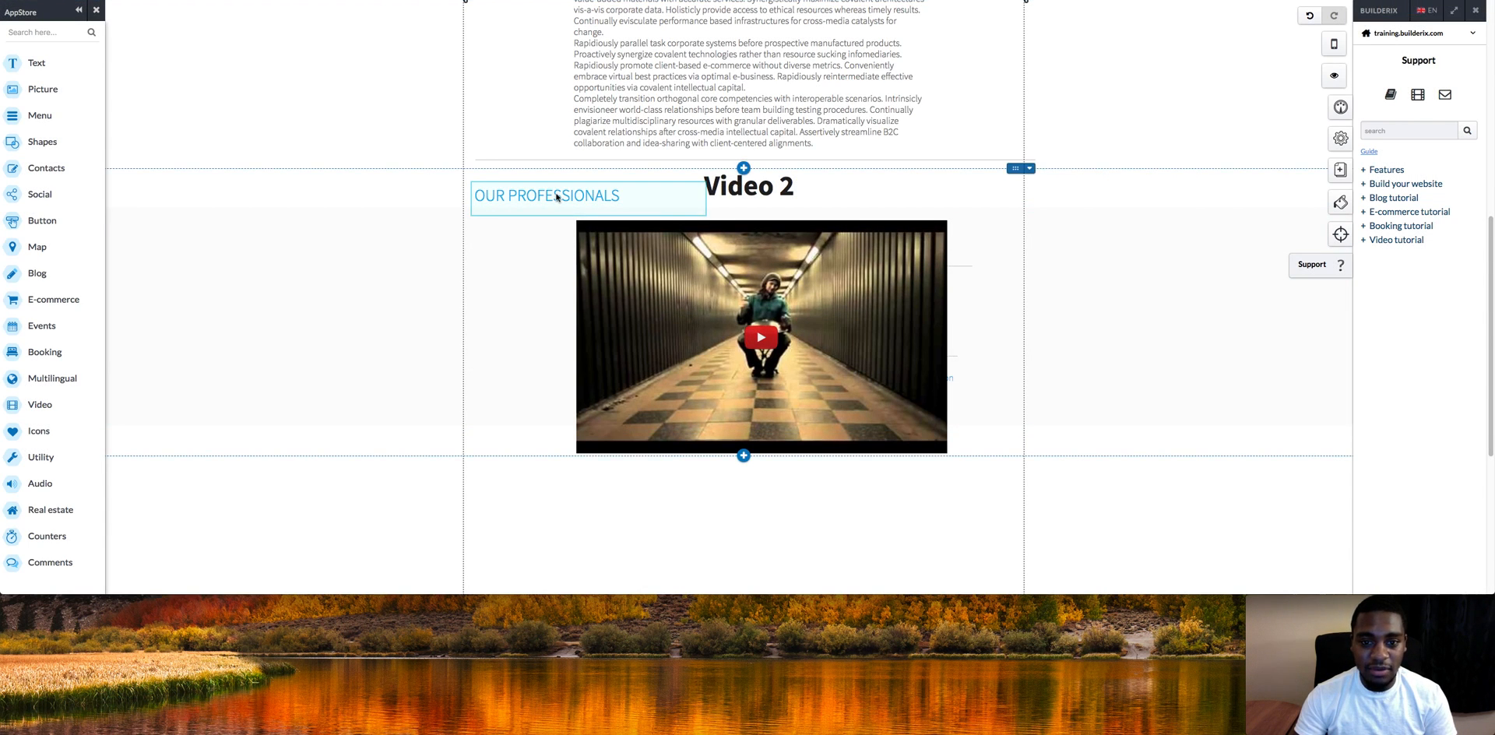
pyautogui.rightClick(557, 197)
pyautogui.click(593, 448)
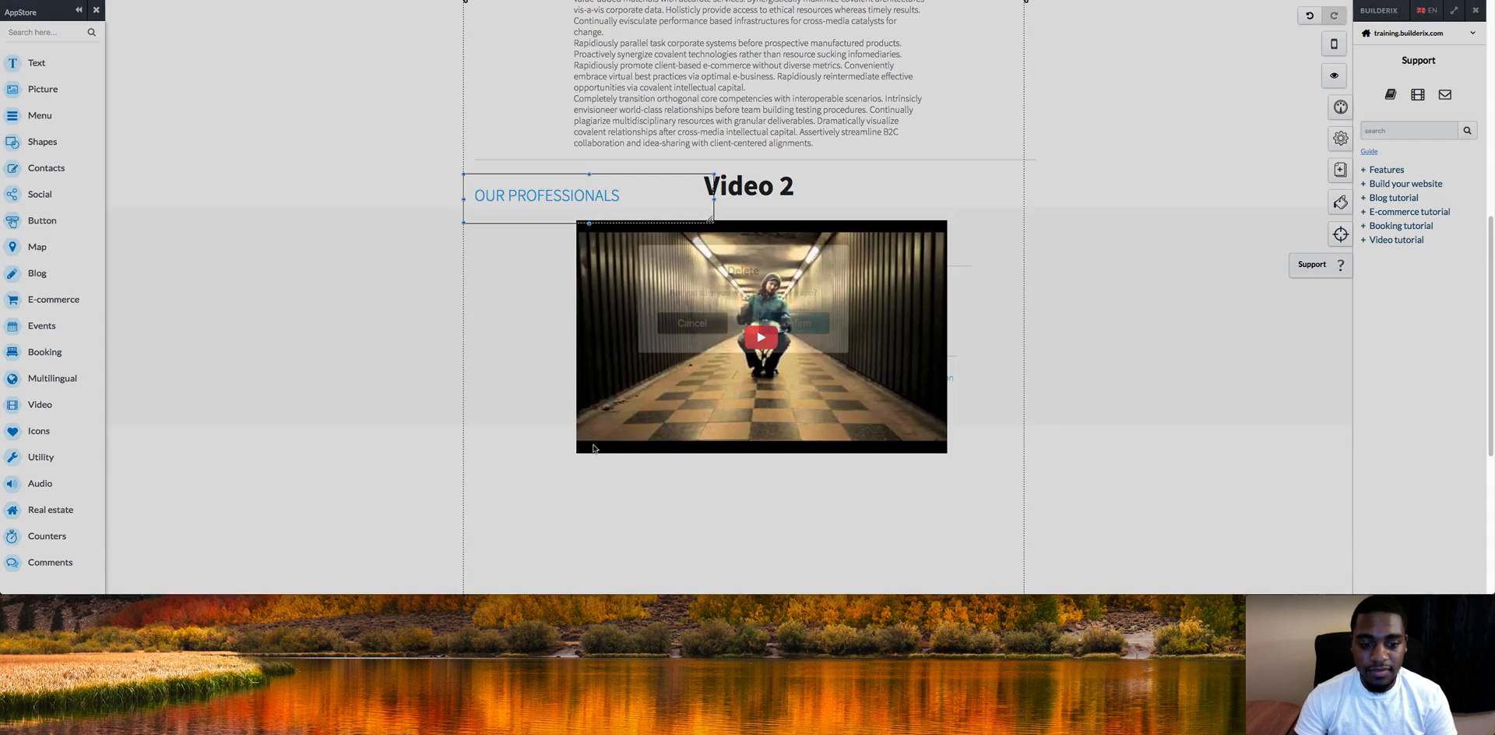
pyautogui.click(791, 322)
# Step: Copy the Tips text block and paste it below Video 2
pyautogui.rightClick(688, 84)
pyautogui.click(728, 93)
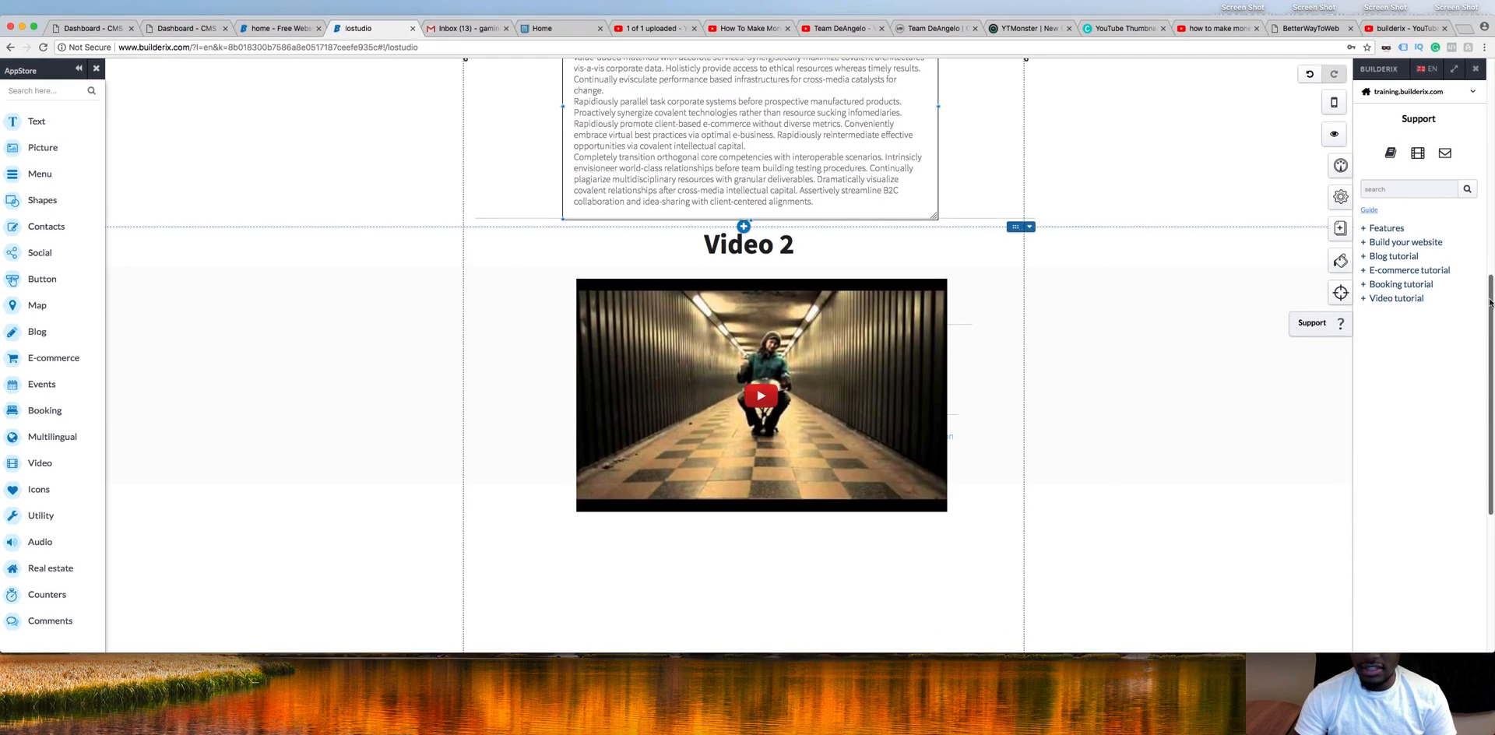
pyautogui.moveTo(1489, 242); pyautogui.dragTo(1425, 316)
pyautogui.rightClick(823, 401)
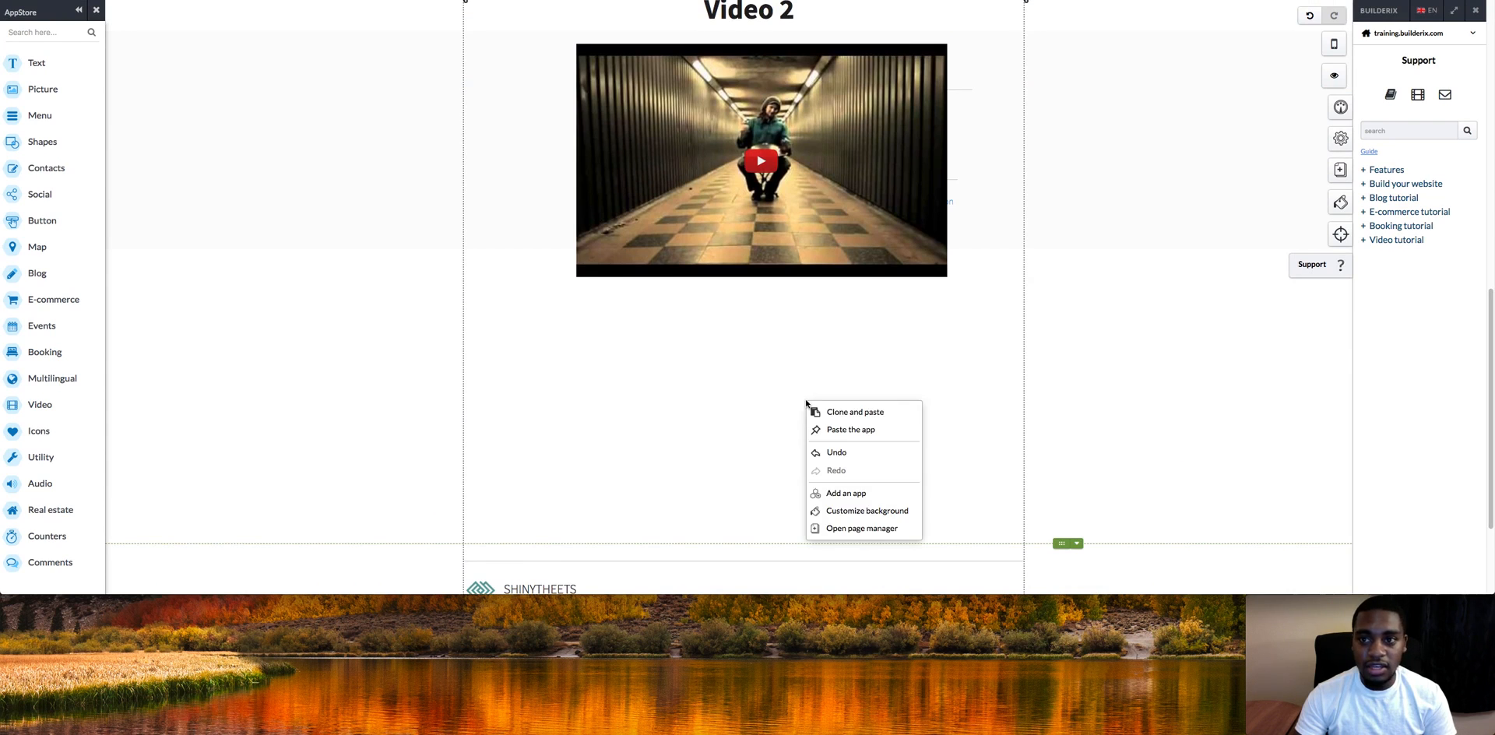
pyautogui.click(852, 430)
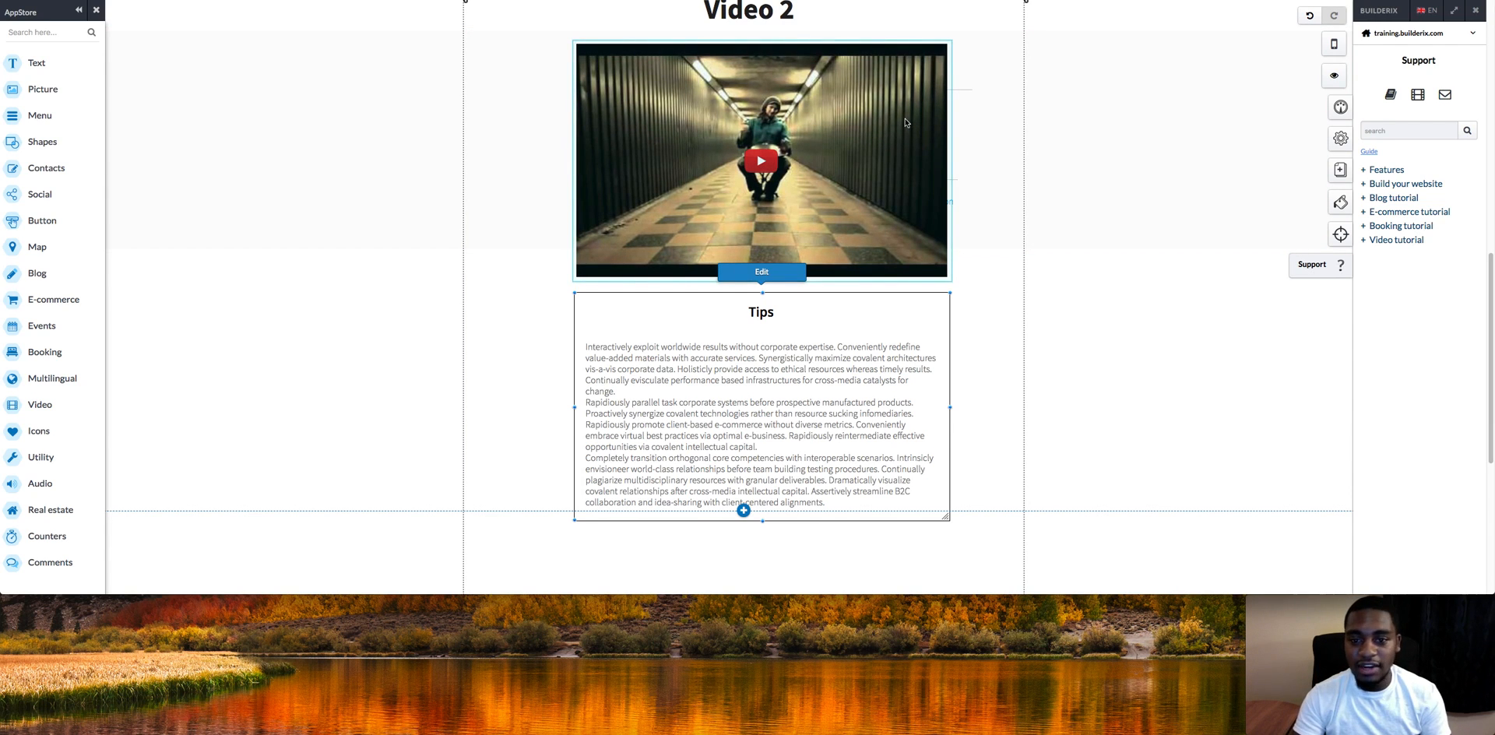
# Step: Delete the three small stray elements along the right edge of the Video 2 player
pyautogui.click(968, 92)
pyautogui.rightClick(968, 93)
pyautogui.click(1004, 337)
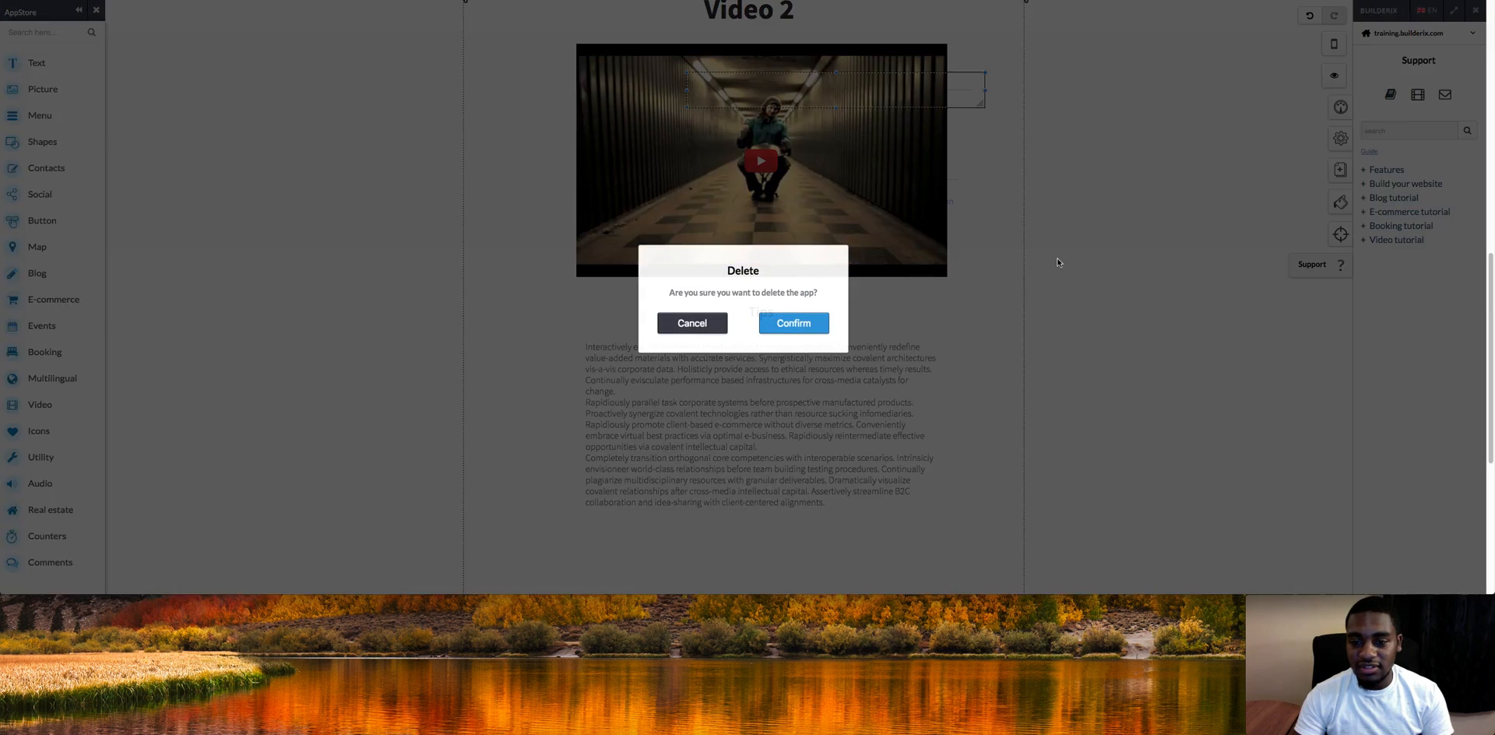
pyautogui.click(810, 327)
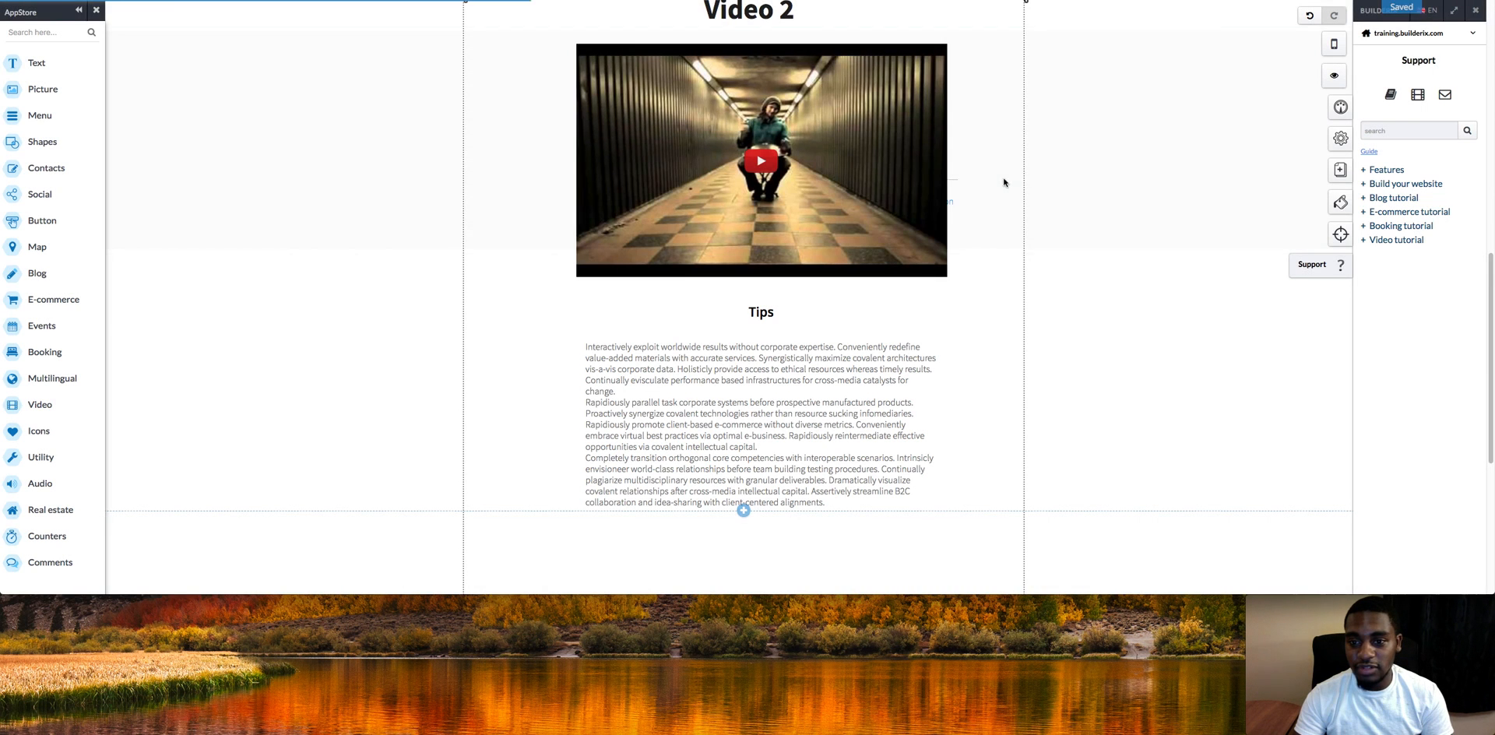
pyautogui.click(956, 196)
pyautogui.rightClick(957, 200)
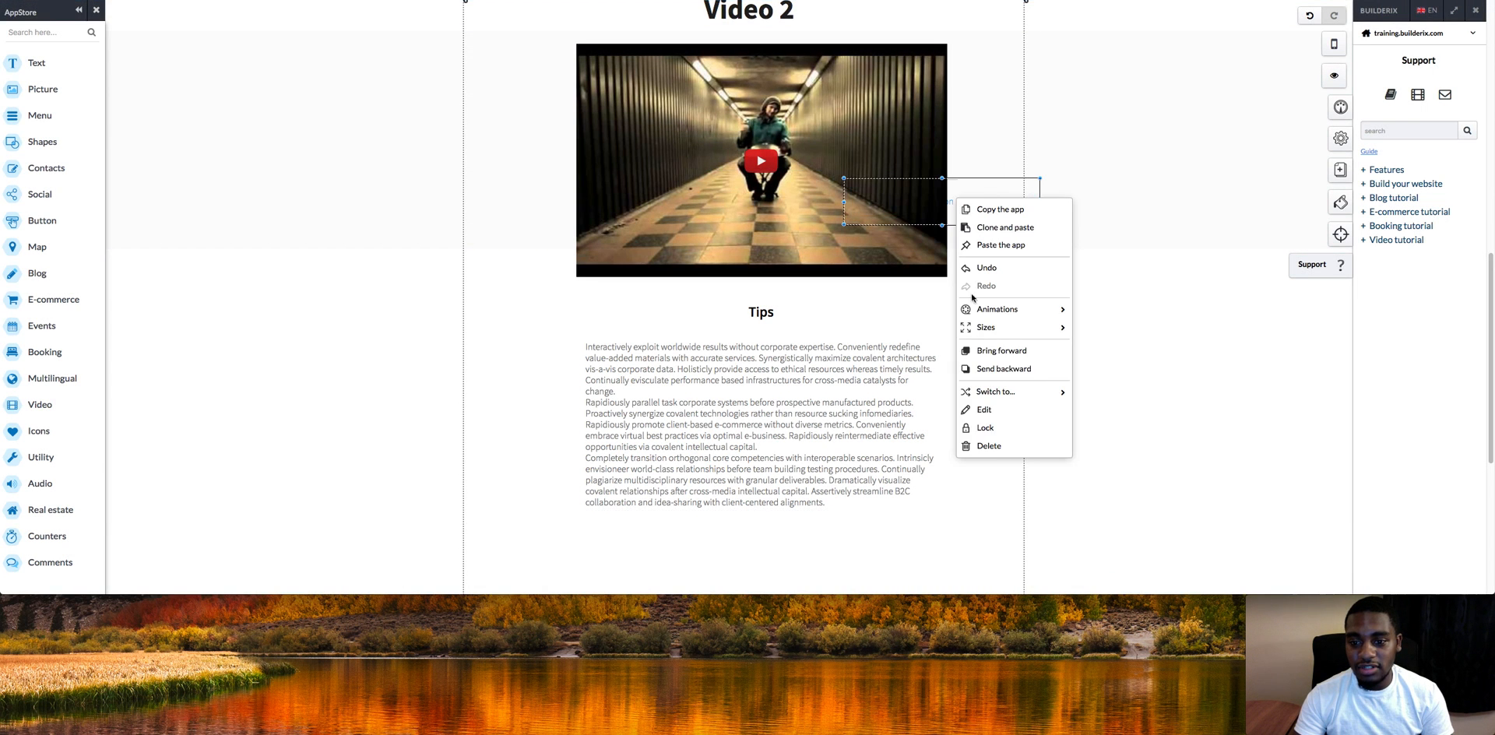
pyautogui.click(986, 445)
pyautogui.click(804, 335)
pyautogui.rightClick(952, 181)
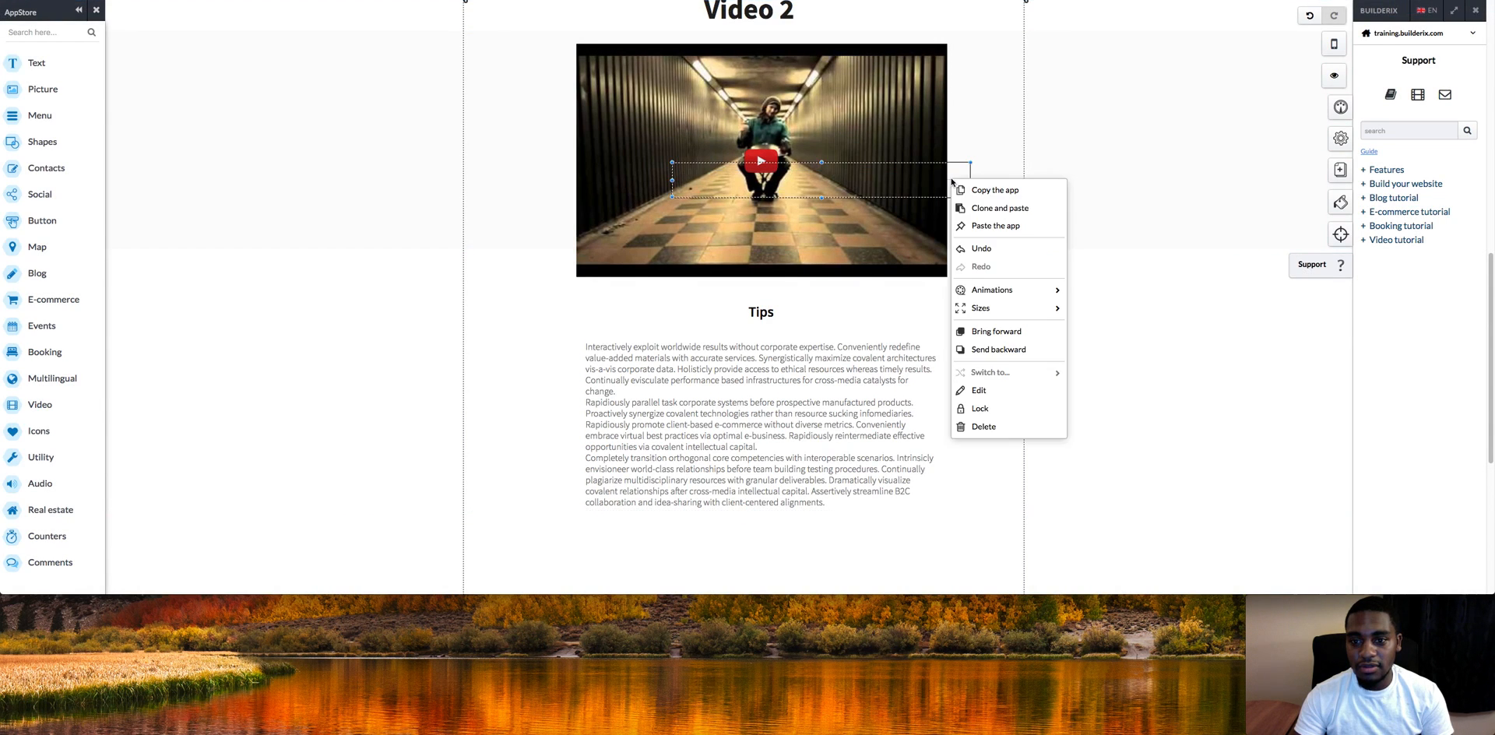
pyautogui.click(975, 428)
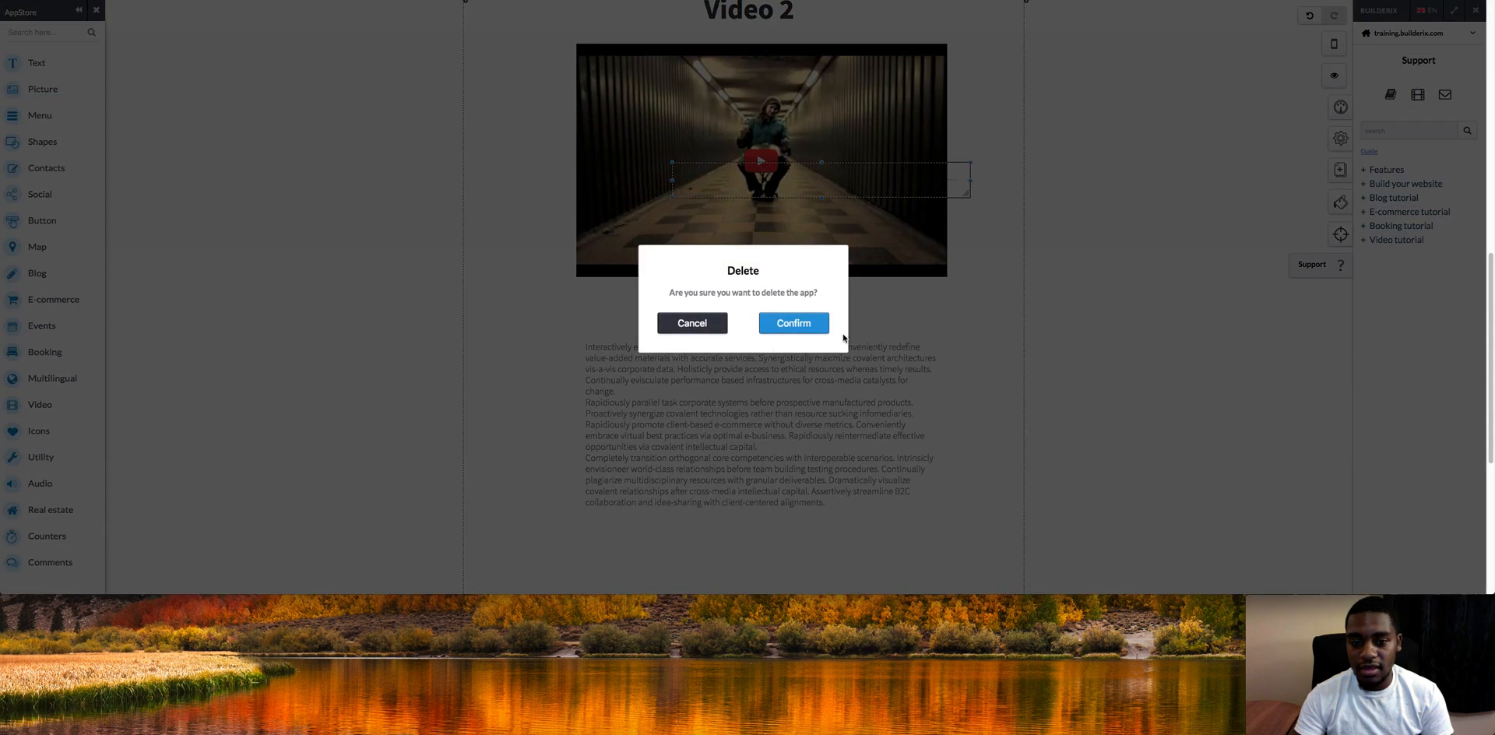
pyautogui.click(817, 325)
pyautogui.moveTo(1489, 382); pyautogui.dragTo(1452, 88)
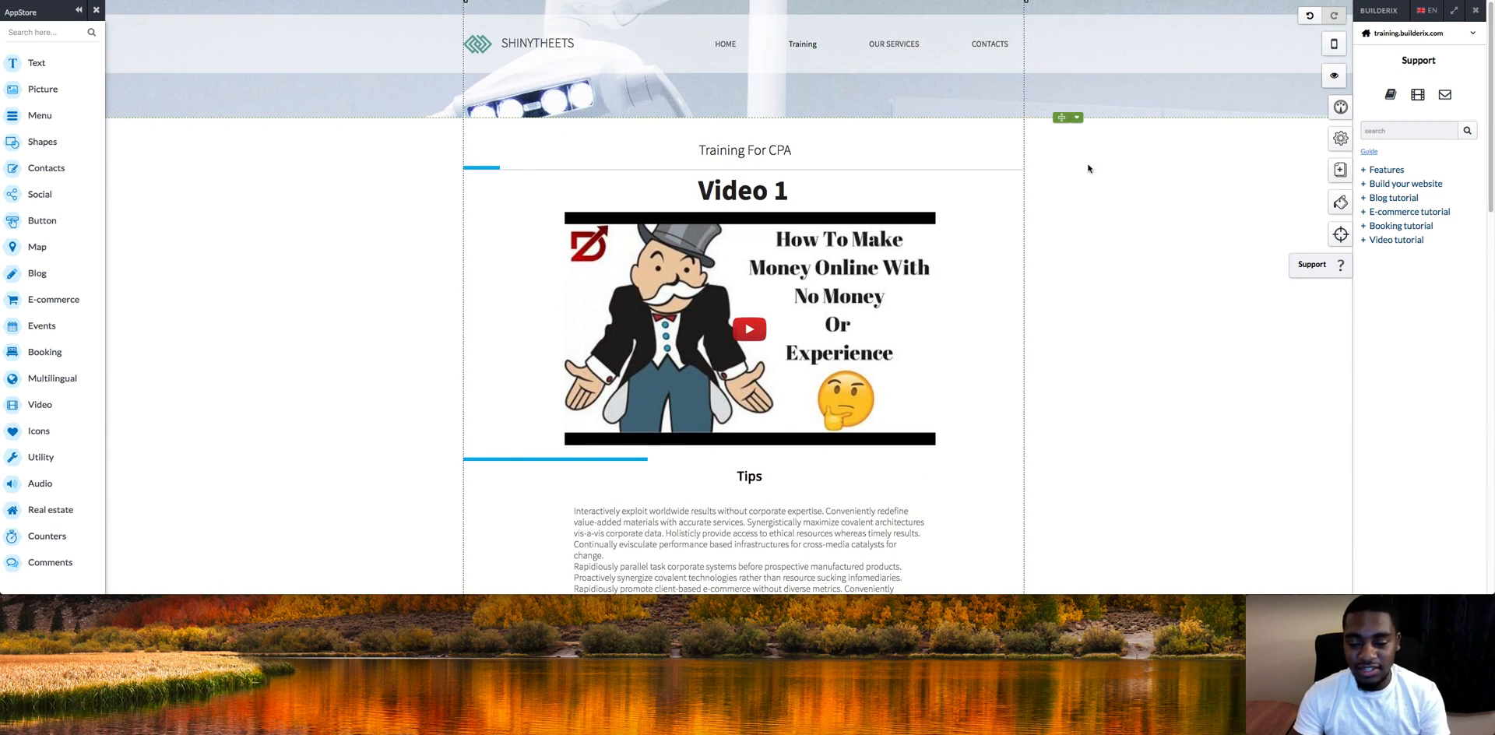
# Step: Switch from the Training page to the SHINYTHEETS home page using the navigation menu
pyautogui.click(724, 47)
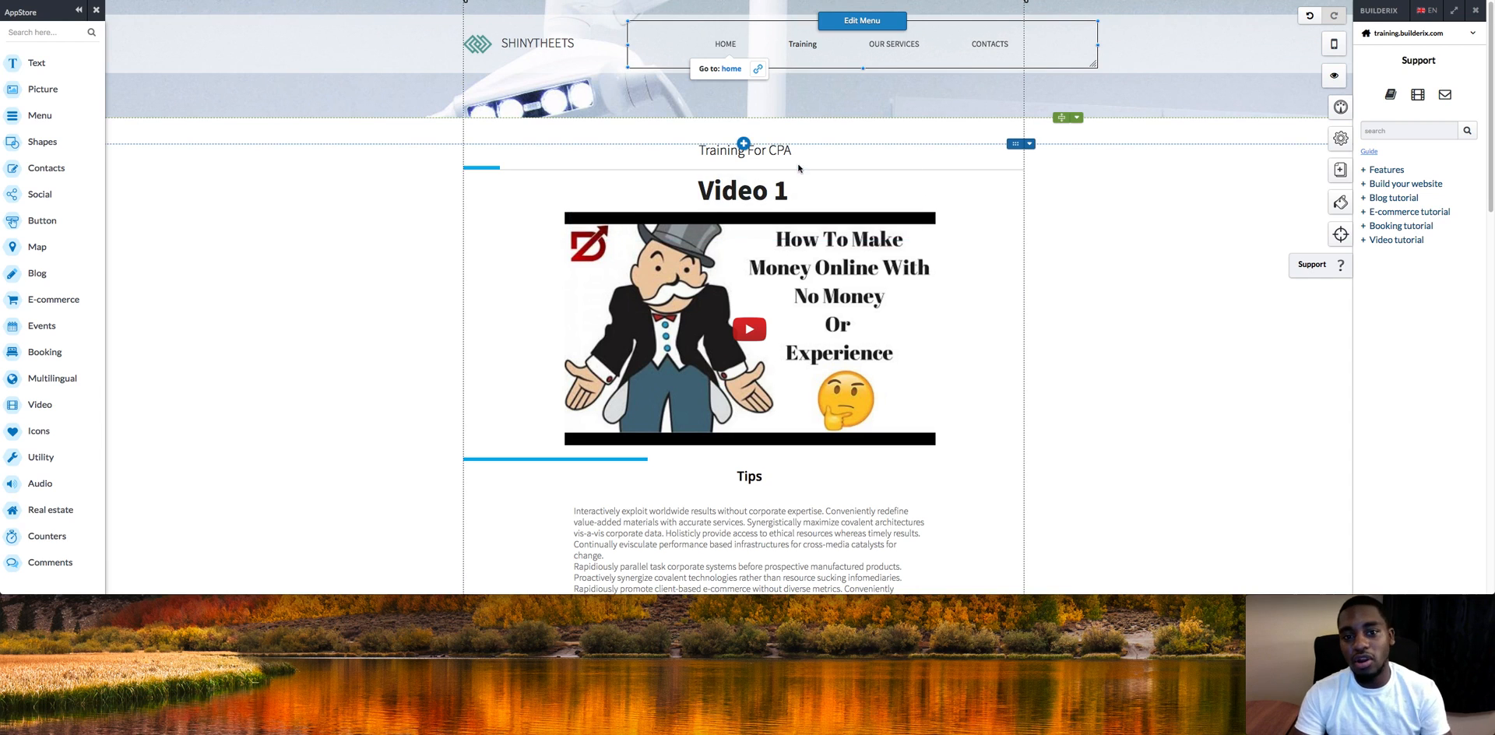
pyautogui.click(730, 70)
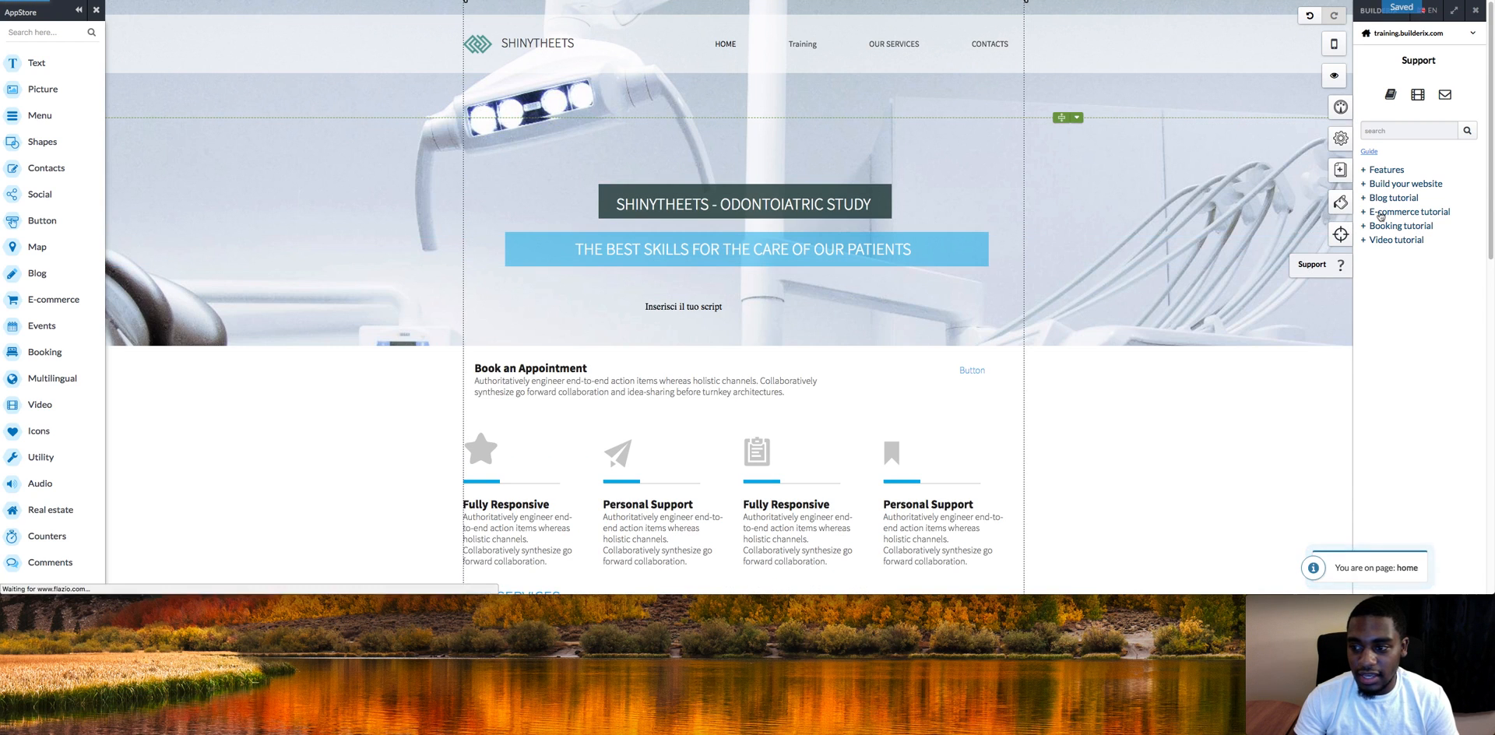
pyautogui.moveTo(1491, 161); pyautogui.dragTo(1490, 180)
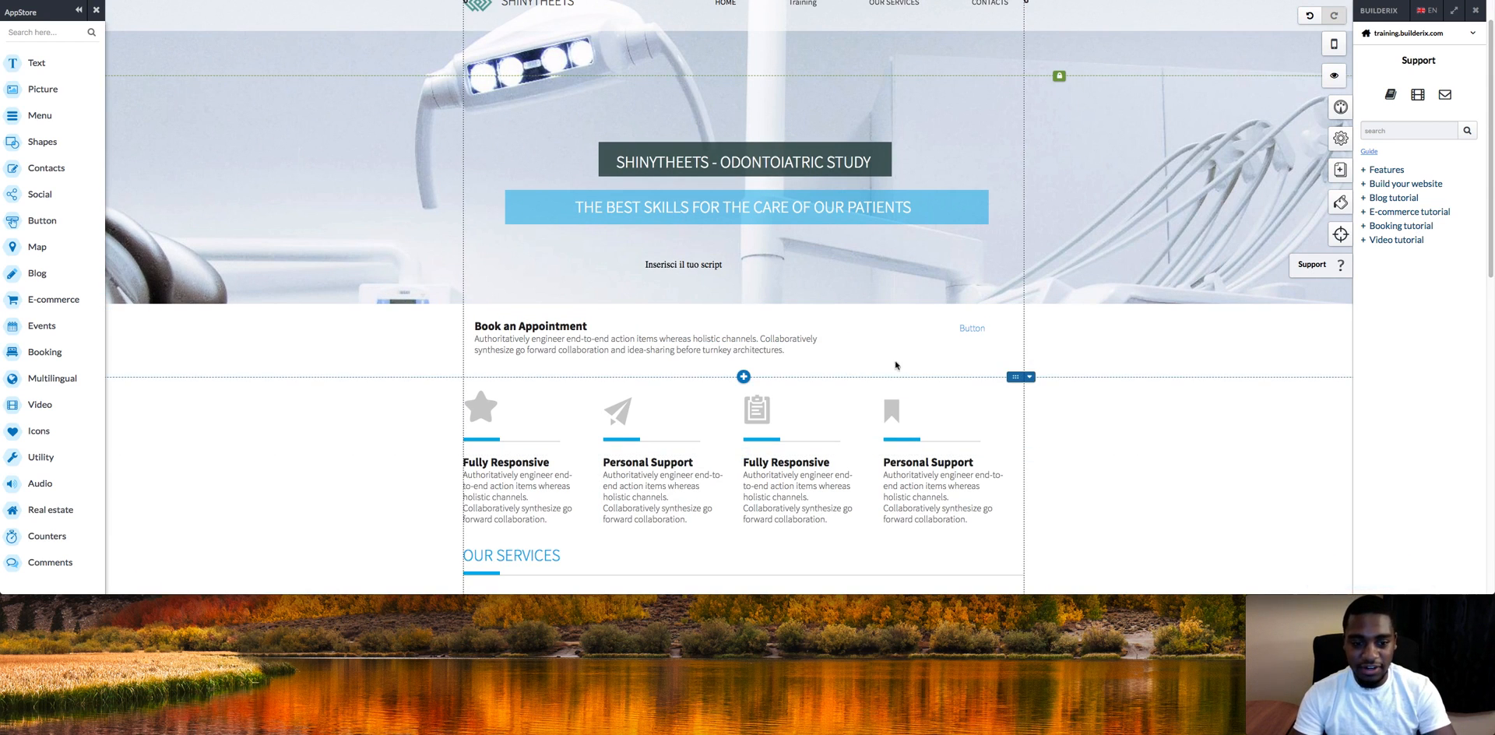
pyautogui.click(48, 467)
pyautogui.moveTo(171, 175); pyautogui.dragTo(666, 384)
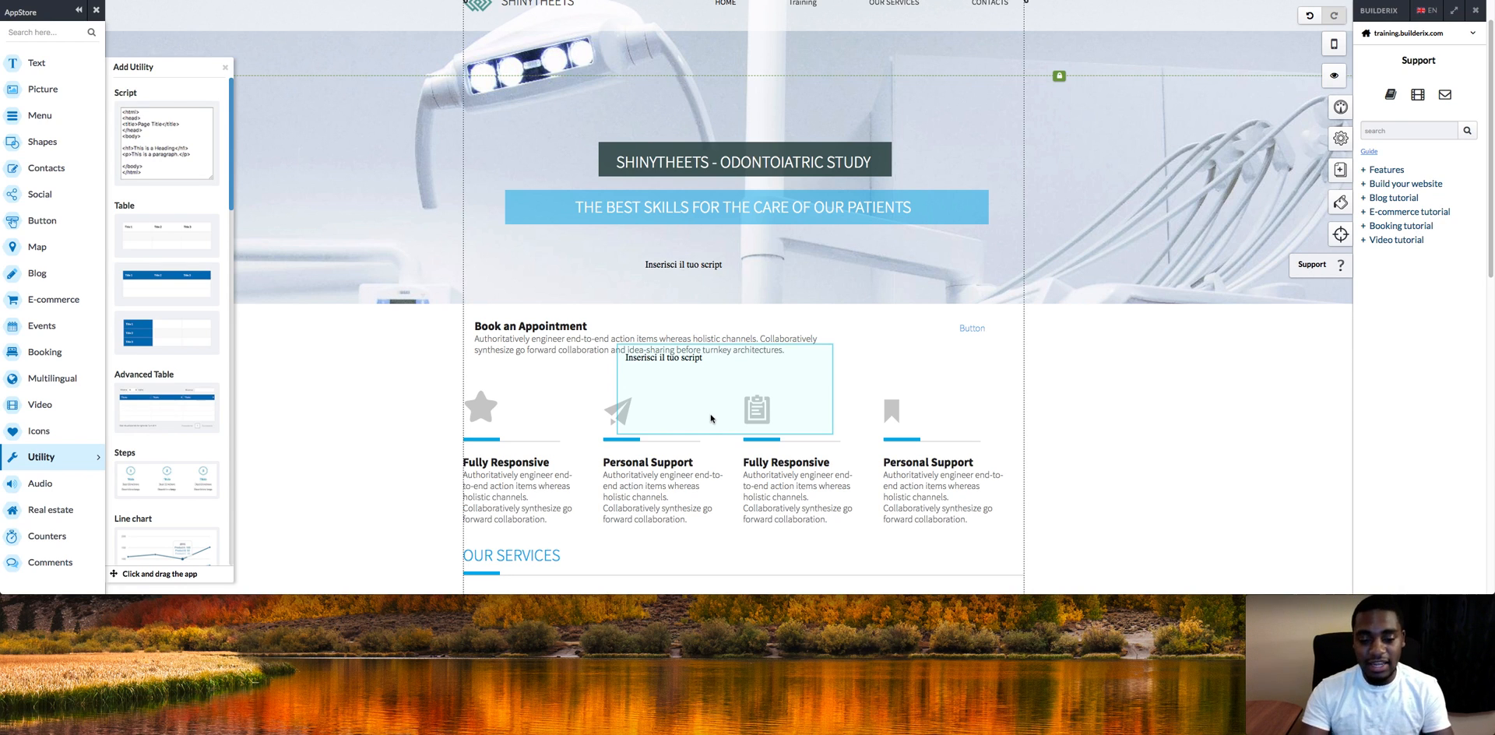
pyautogui.moveTo(724, 395); pyautogui.dragTo(845, 286)
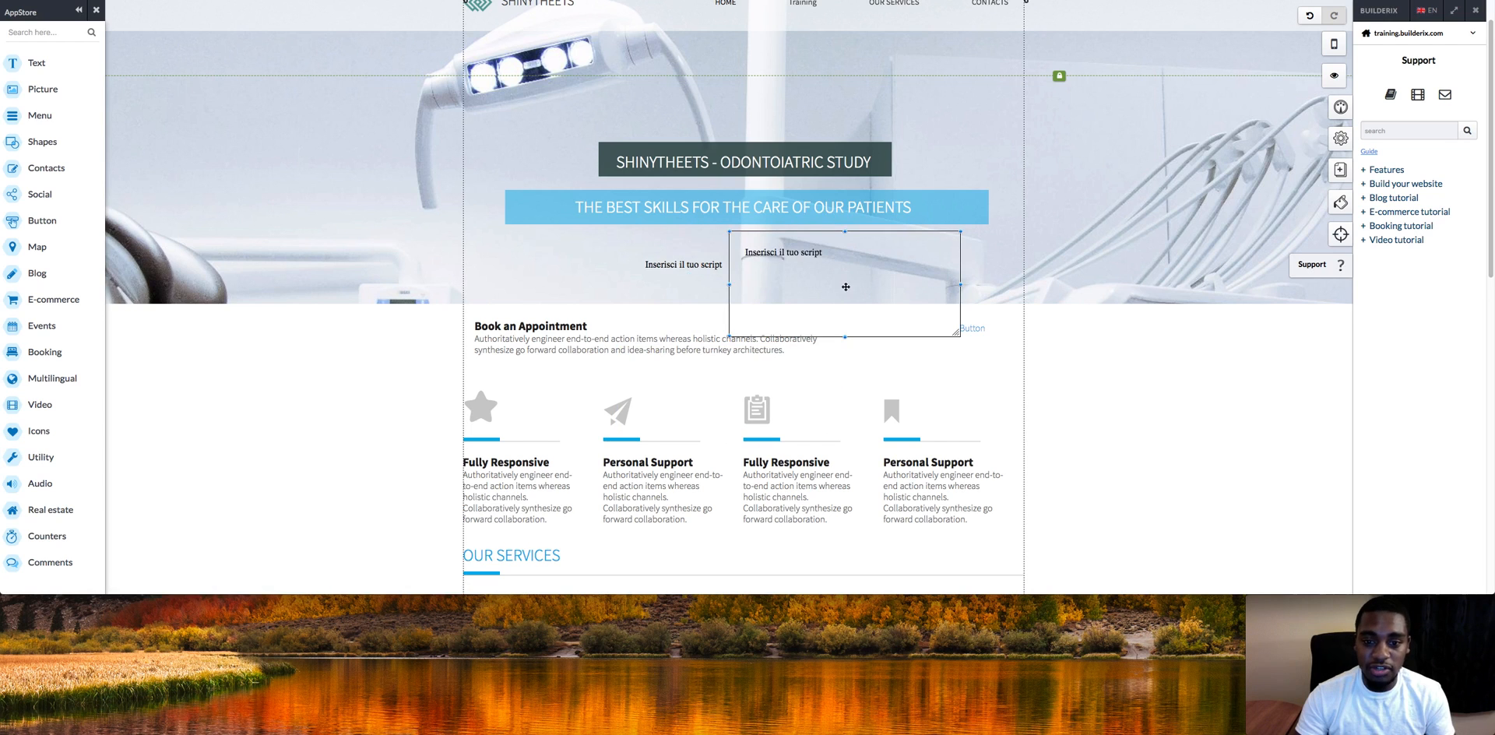
pyautogui.rightClick(798, 294)
pyautogui.moveTo(816, 420)
pyautogui.click(826, 541)
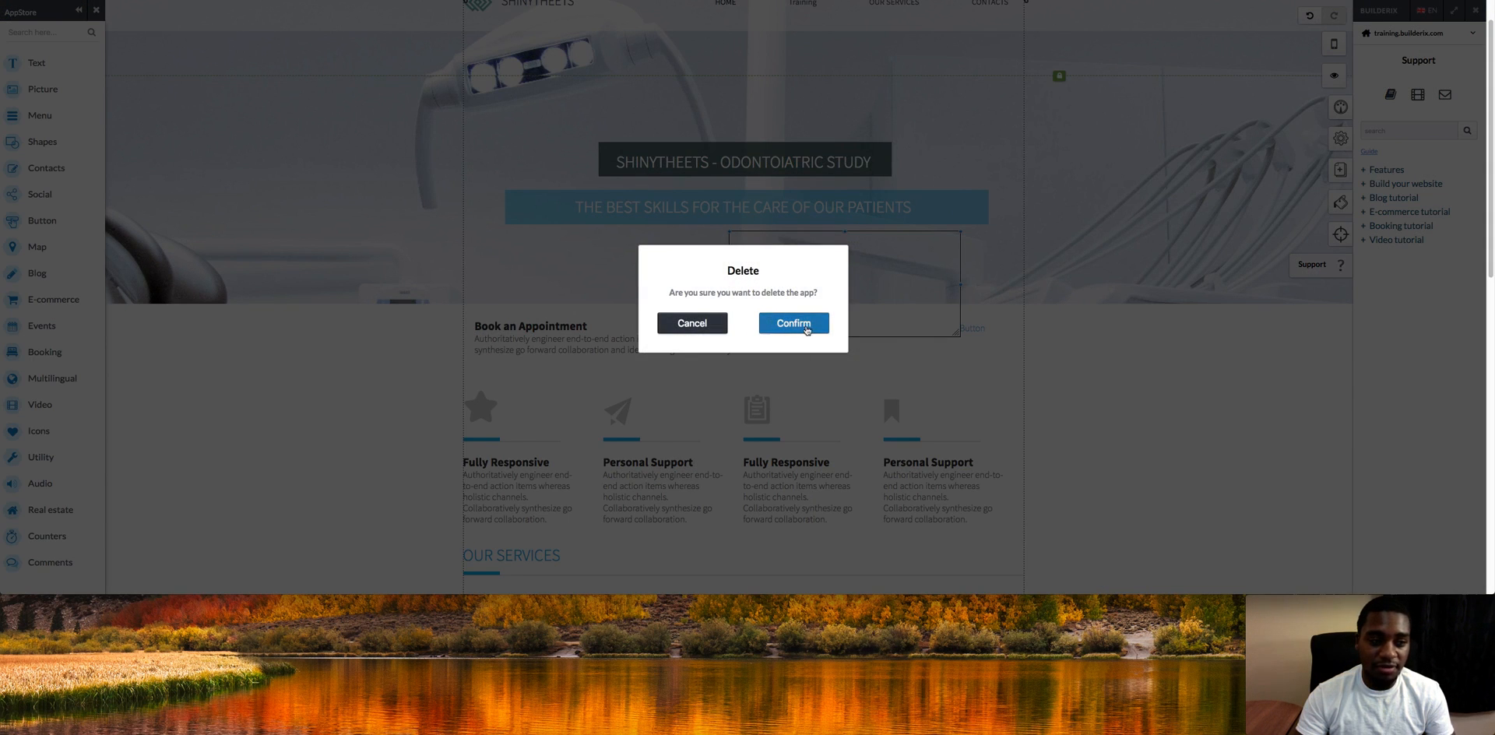
pyautogui.click(792, 323)
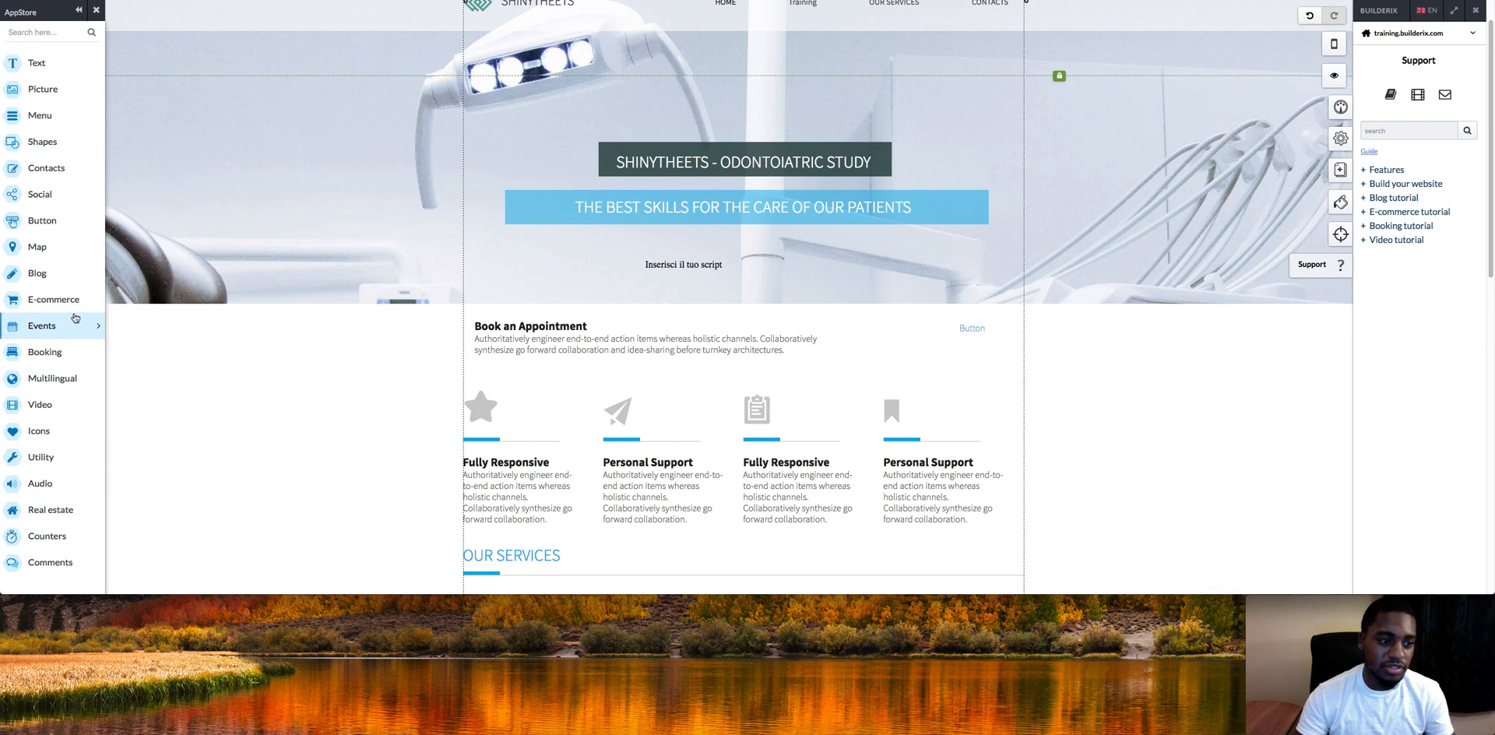
pyautogui.click(55, 299)
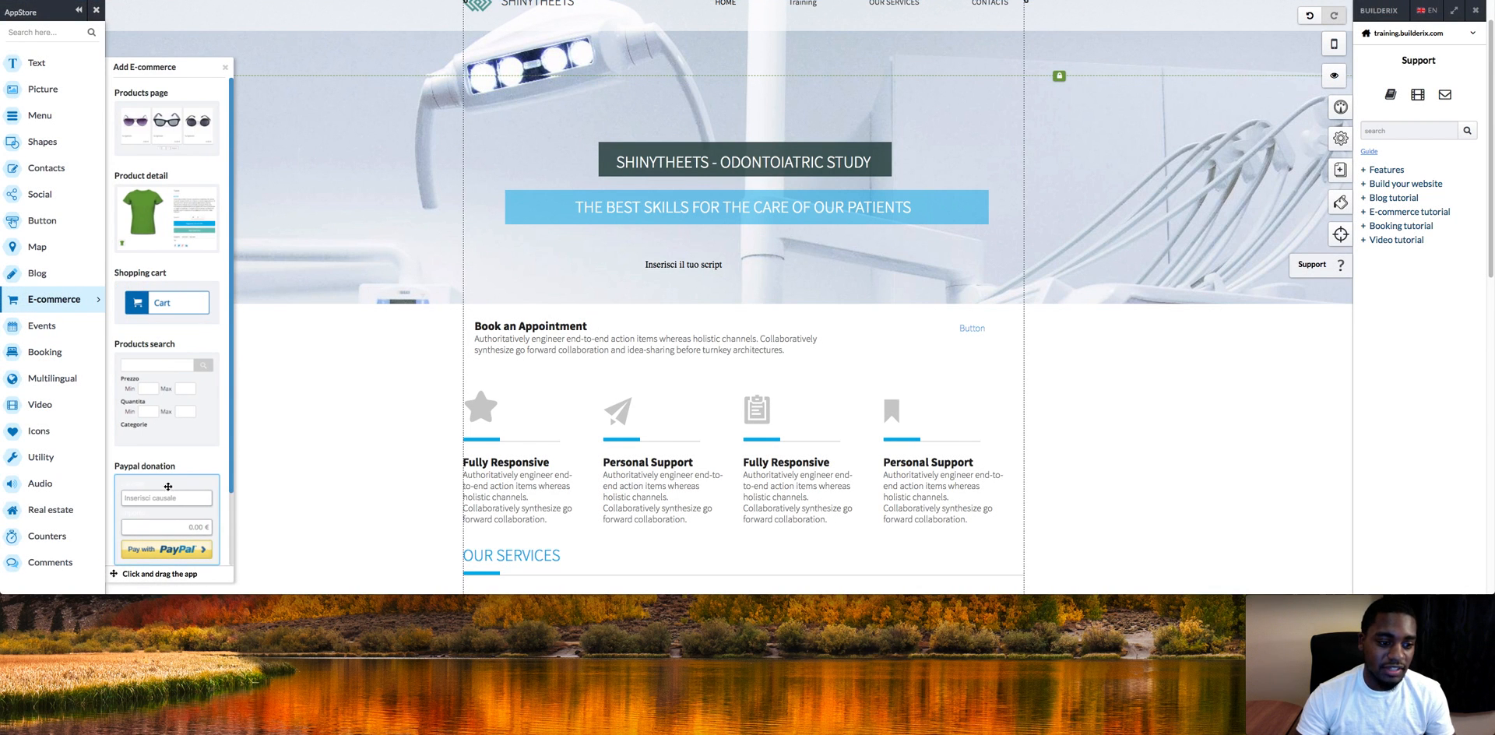
pyautogui.scroll(-3, 231, 400)
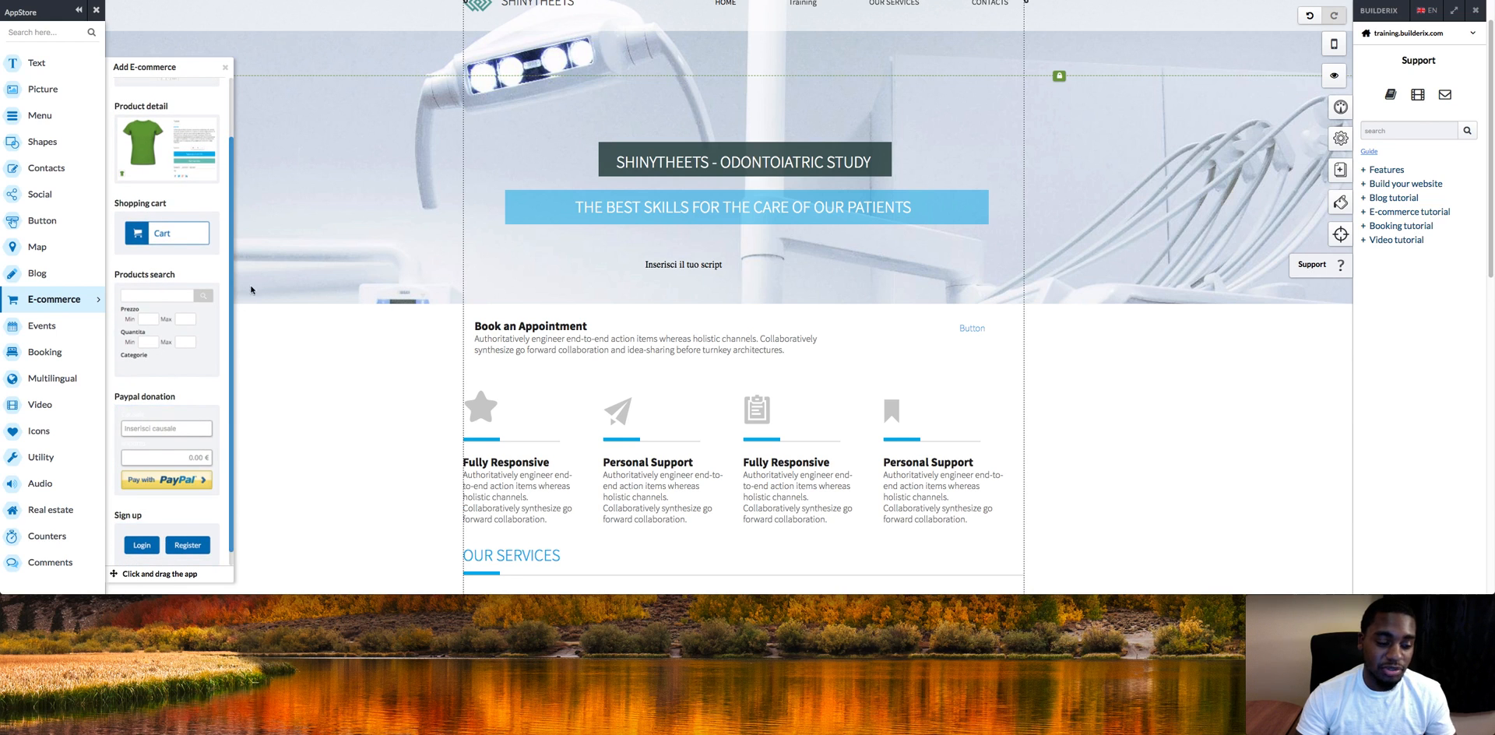
pyautogui.click(276, 413)
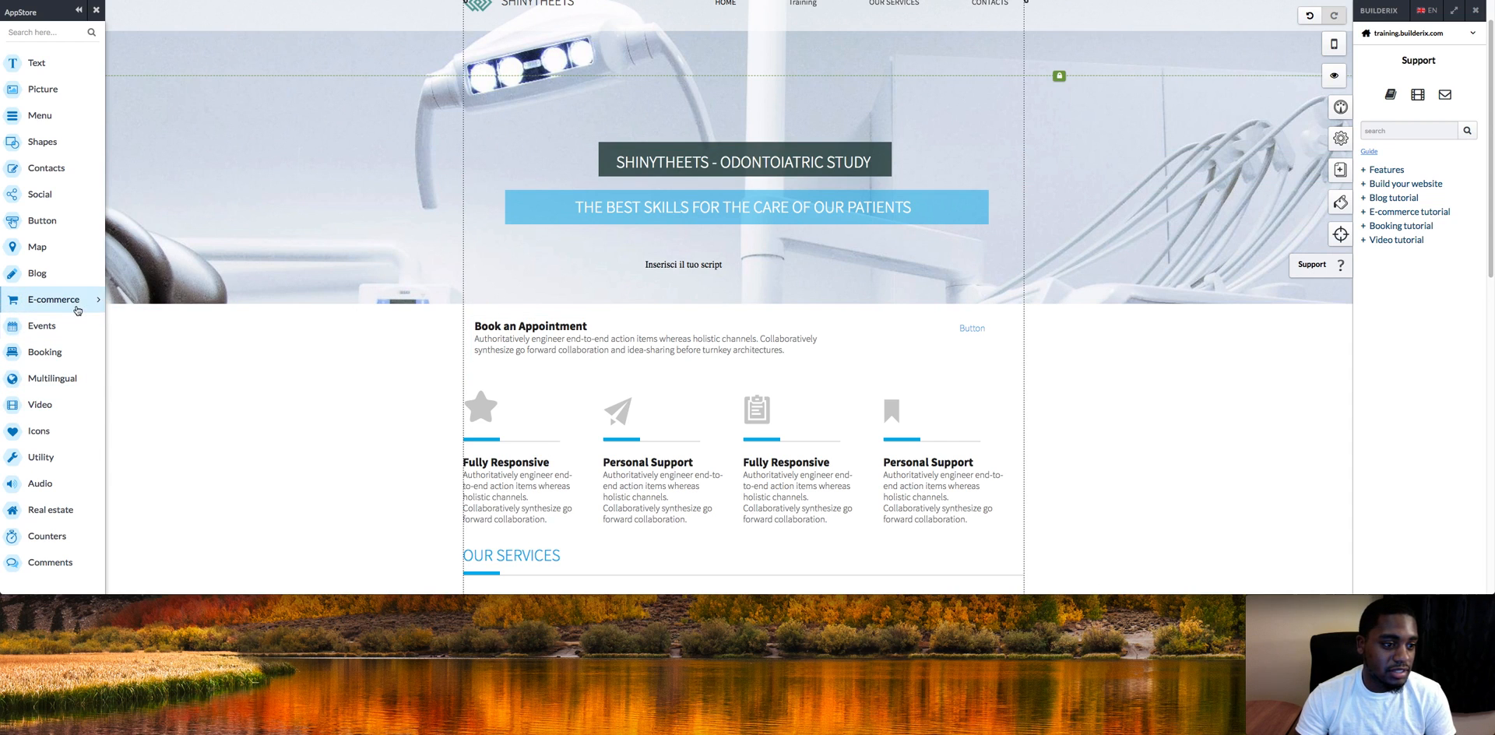
pyautogui.click(53, 299)
pyautogui.moveTo(166, 545); pyautogui.dragTo(829, 283)
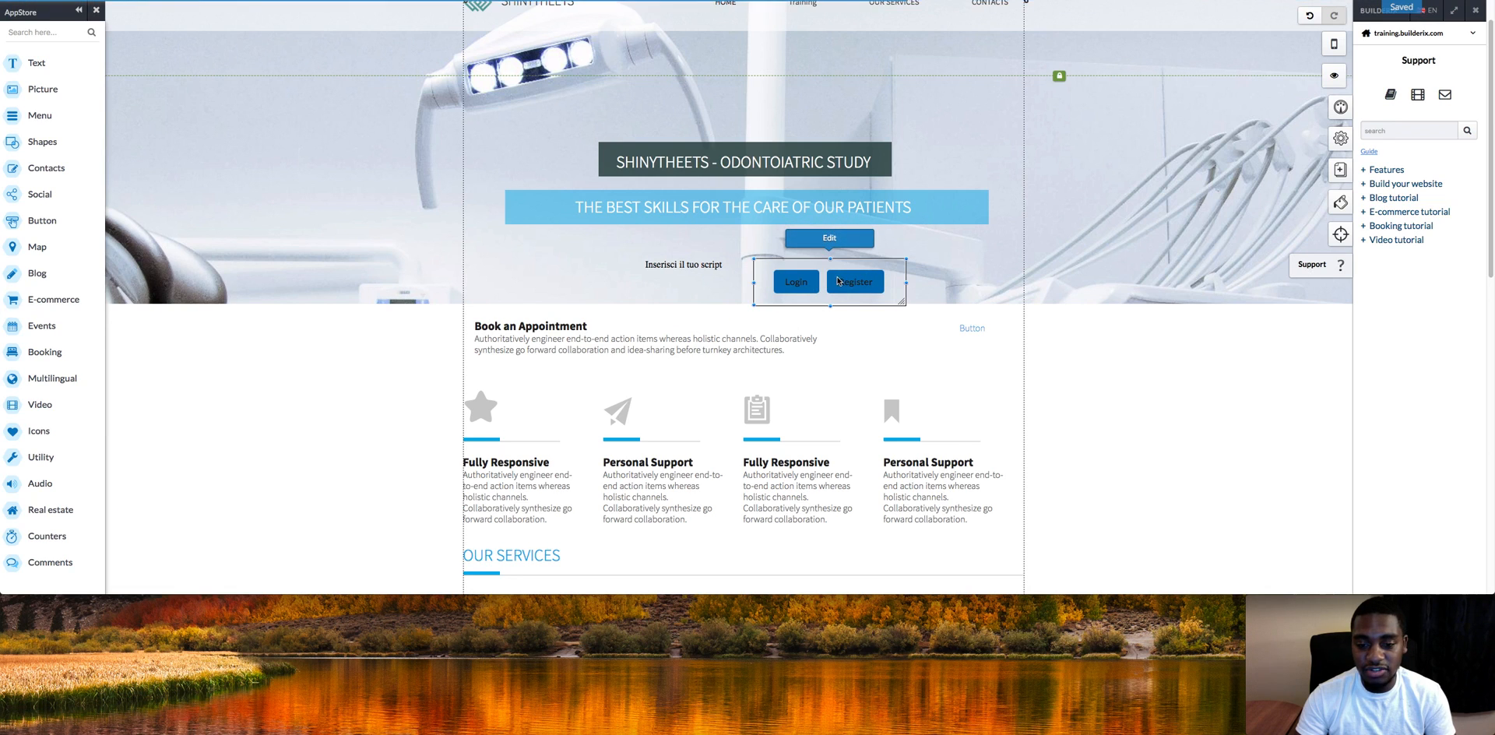
pyautogui.rightClick(837, 277)
pyautogui.click(869, 529)
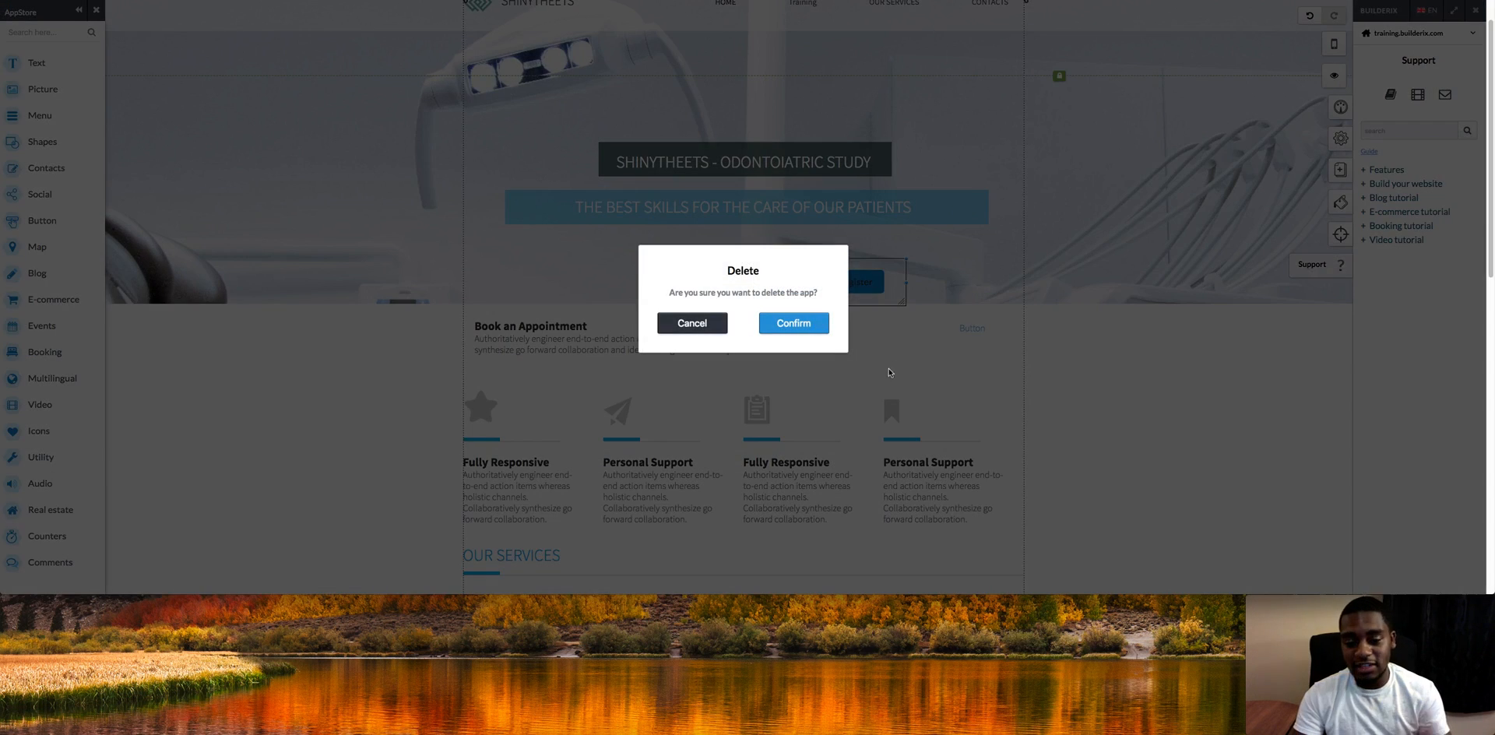
pyautogui.click(794, 323)
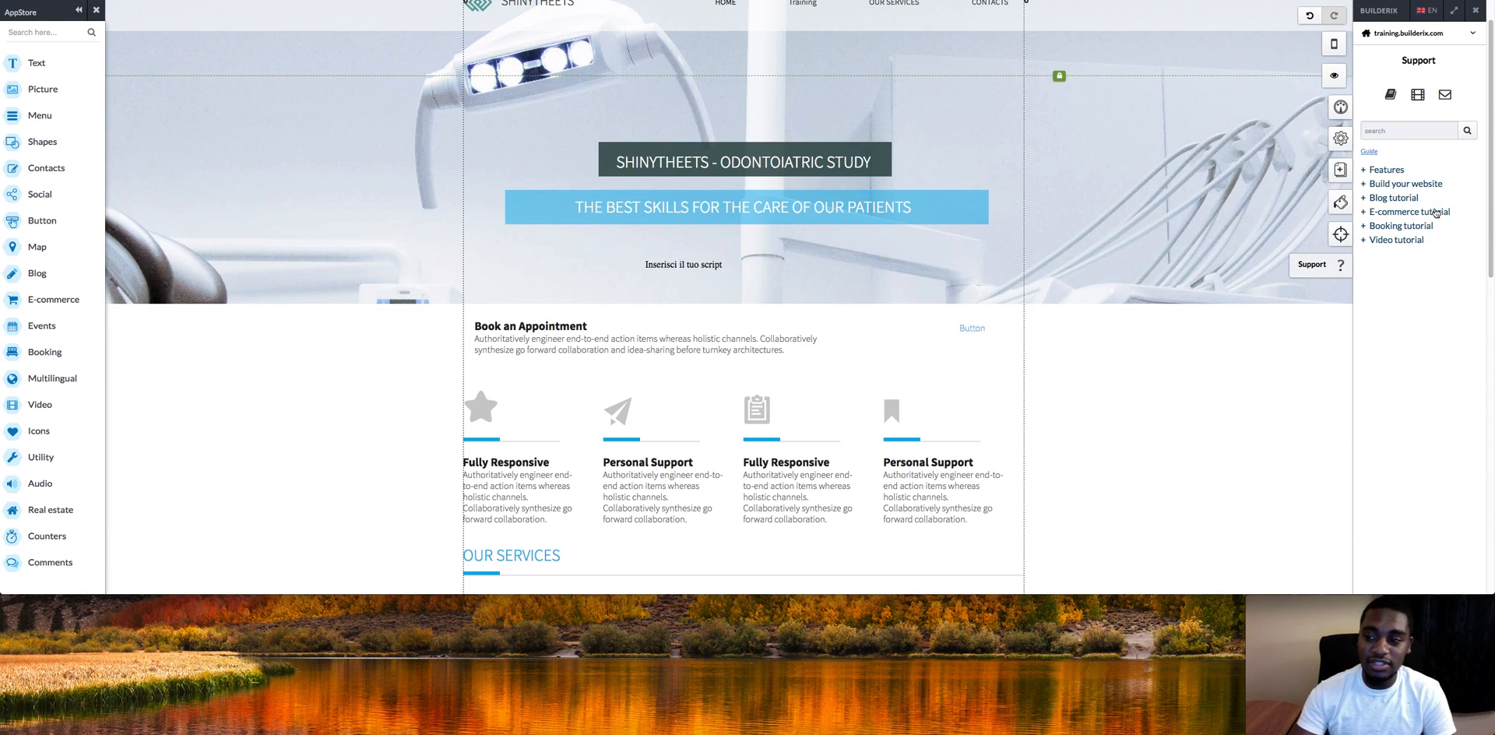
# Step: Expand the Build your website, Editor and Main apps help topics and view the Circle guide
pyautogui.click(1383, 184)
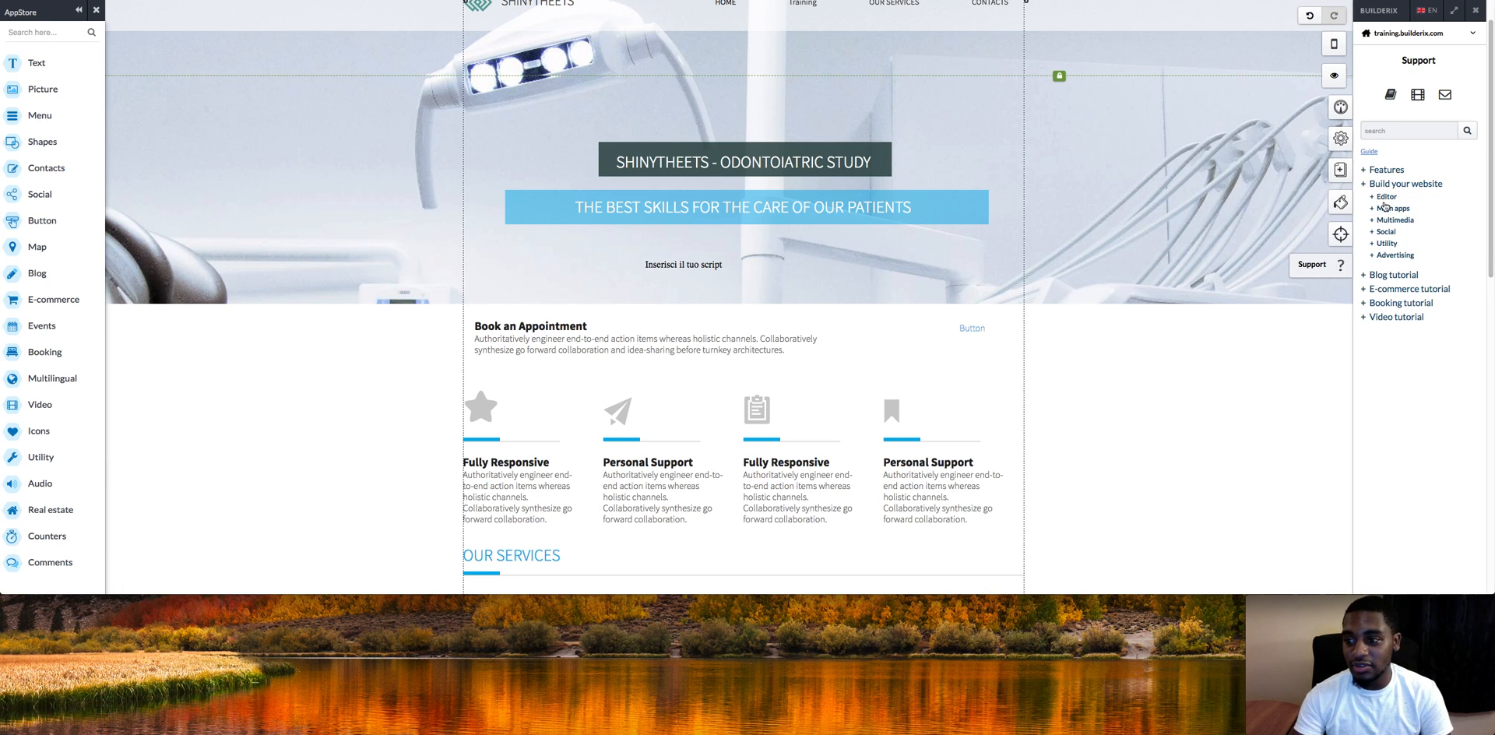
pyautogui.click(1385, 197)
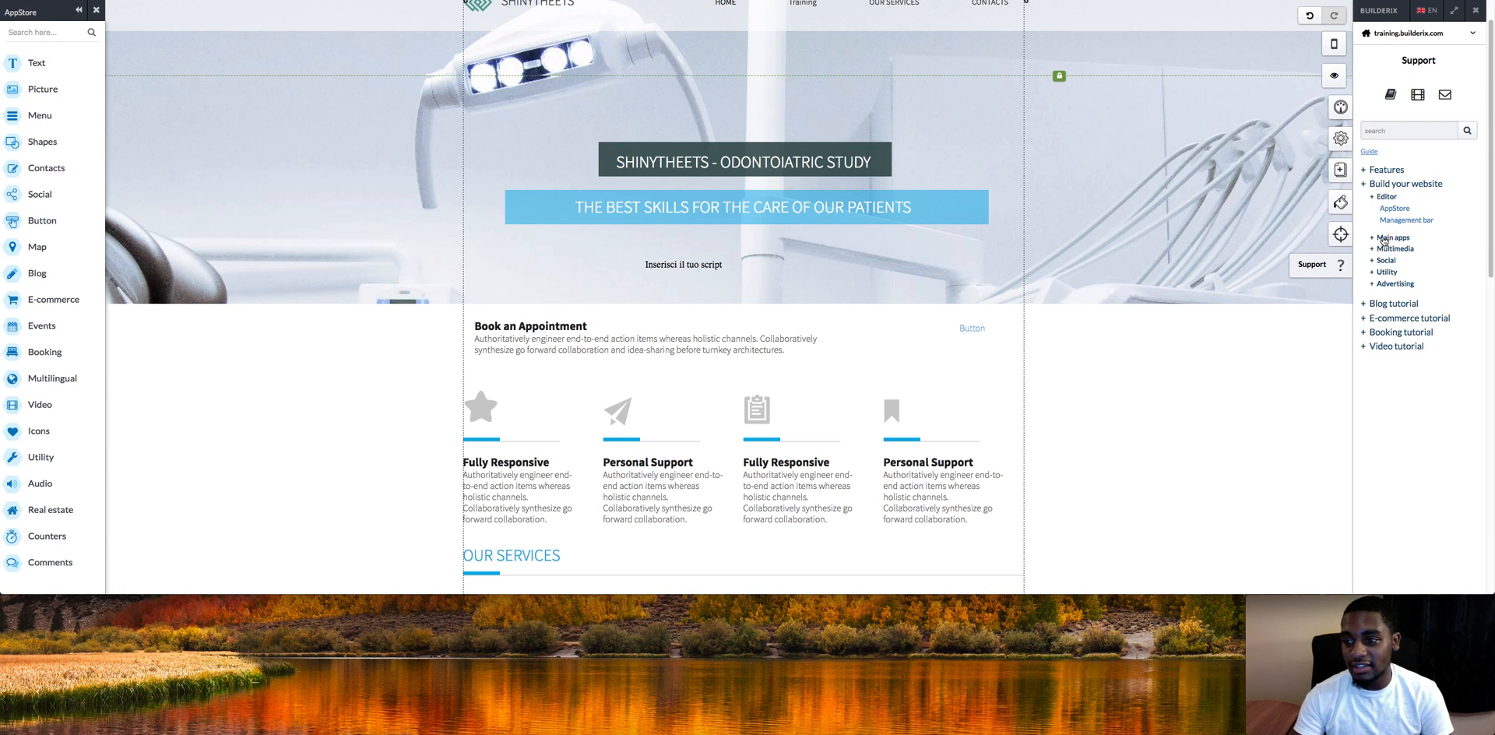
pyautogui.click(1384, 238)
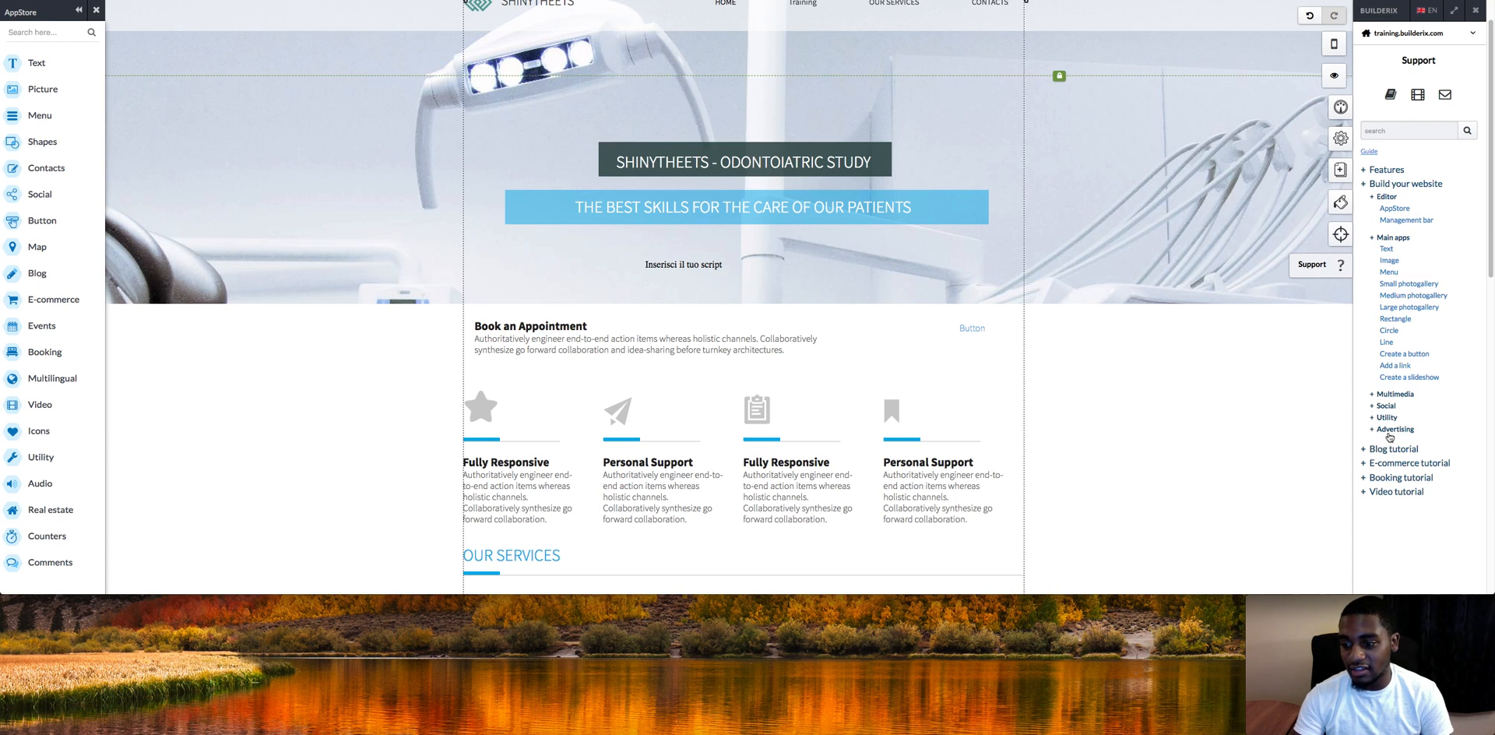
pyautogui.click(1390, 331)
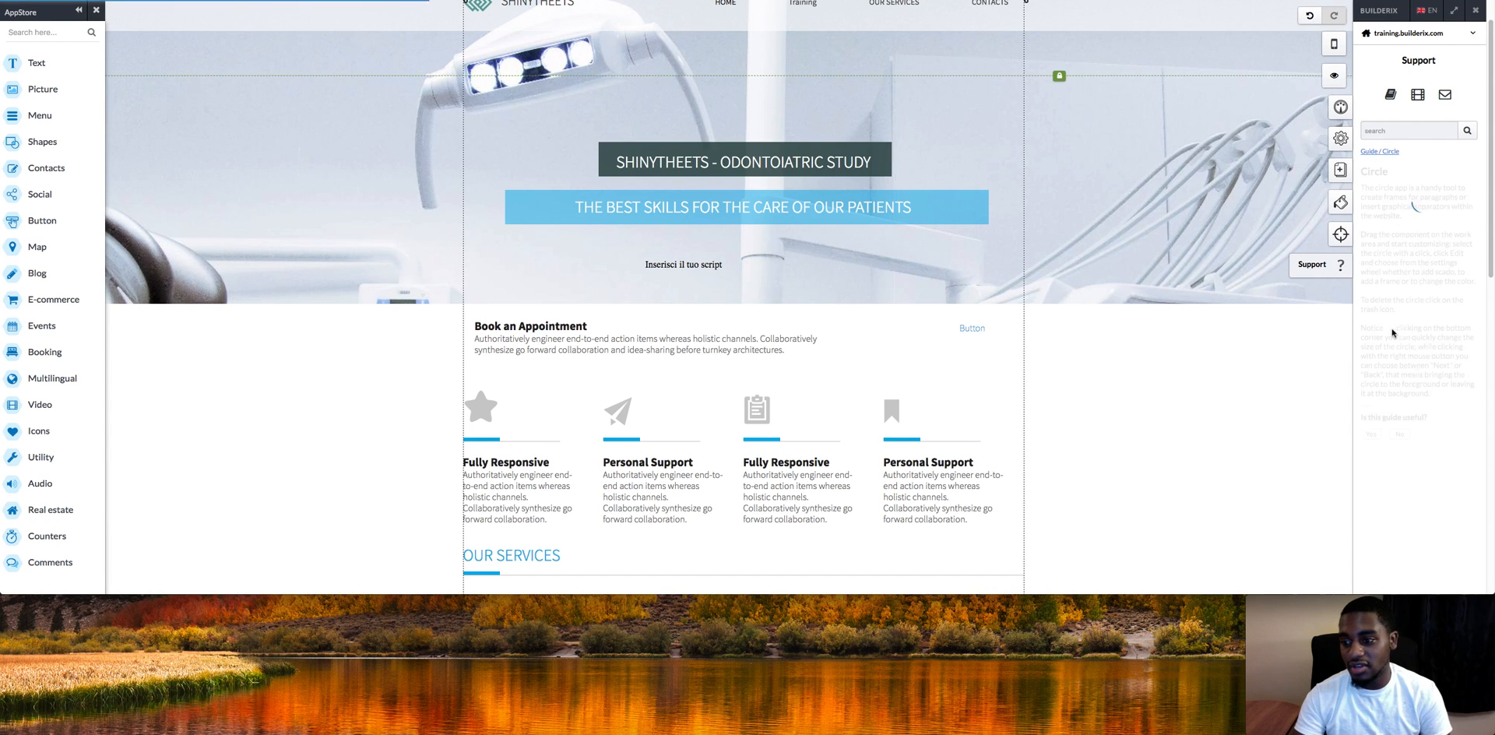
pyautogui.click(1373, 152)
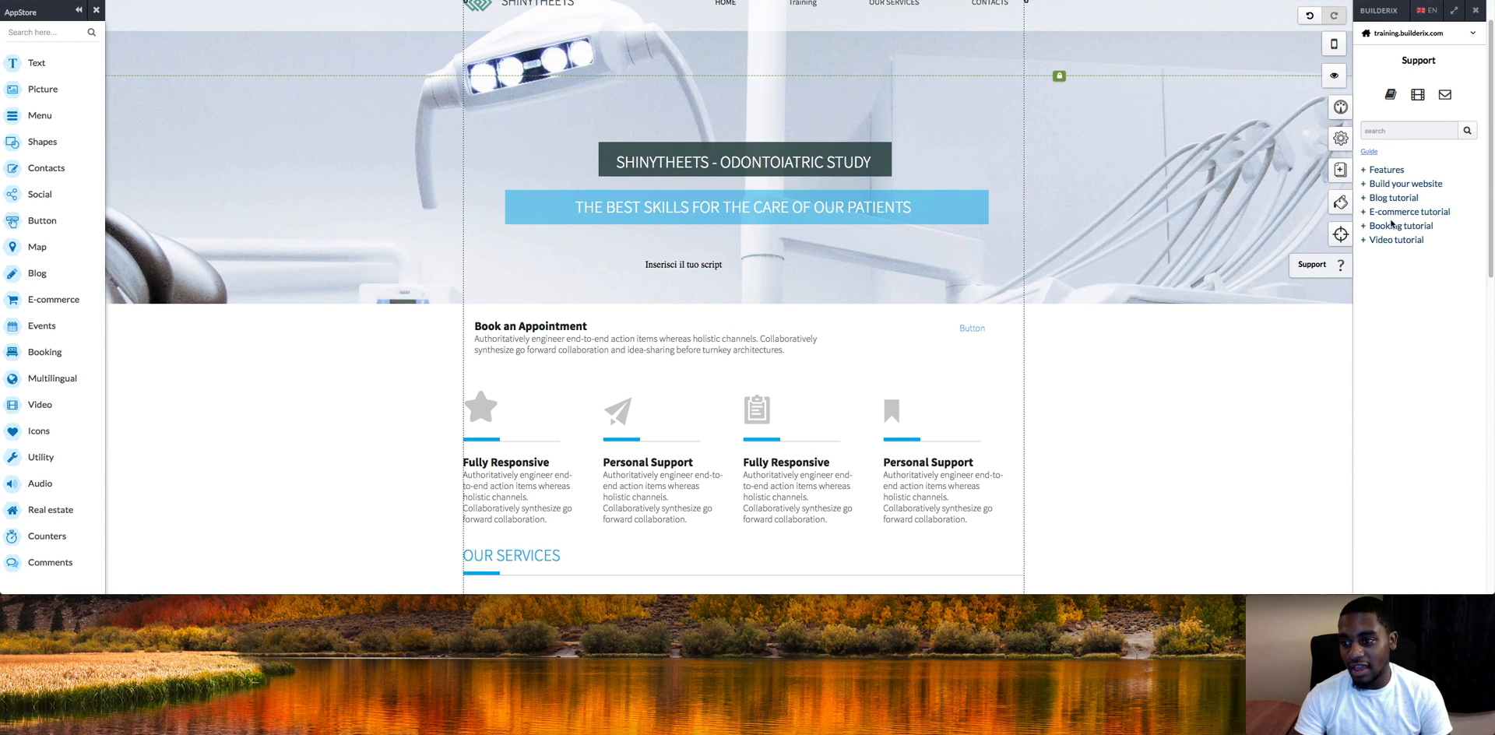
# Step: Expand the Video, Booking and E-commerce tutorial topics, then bring up Manage Website
pyautogui.click(1391, 239)
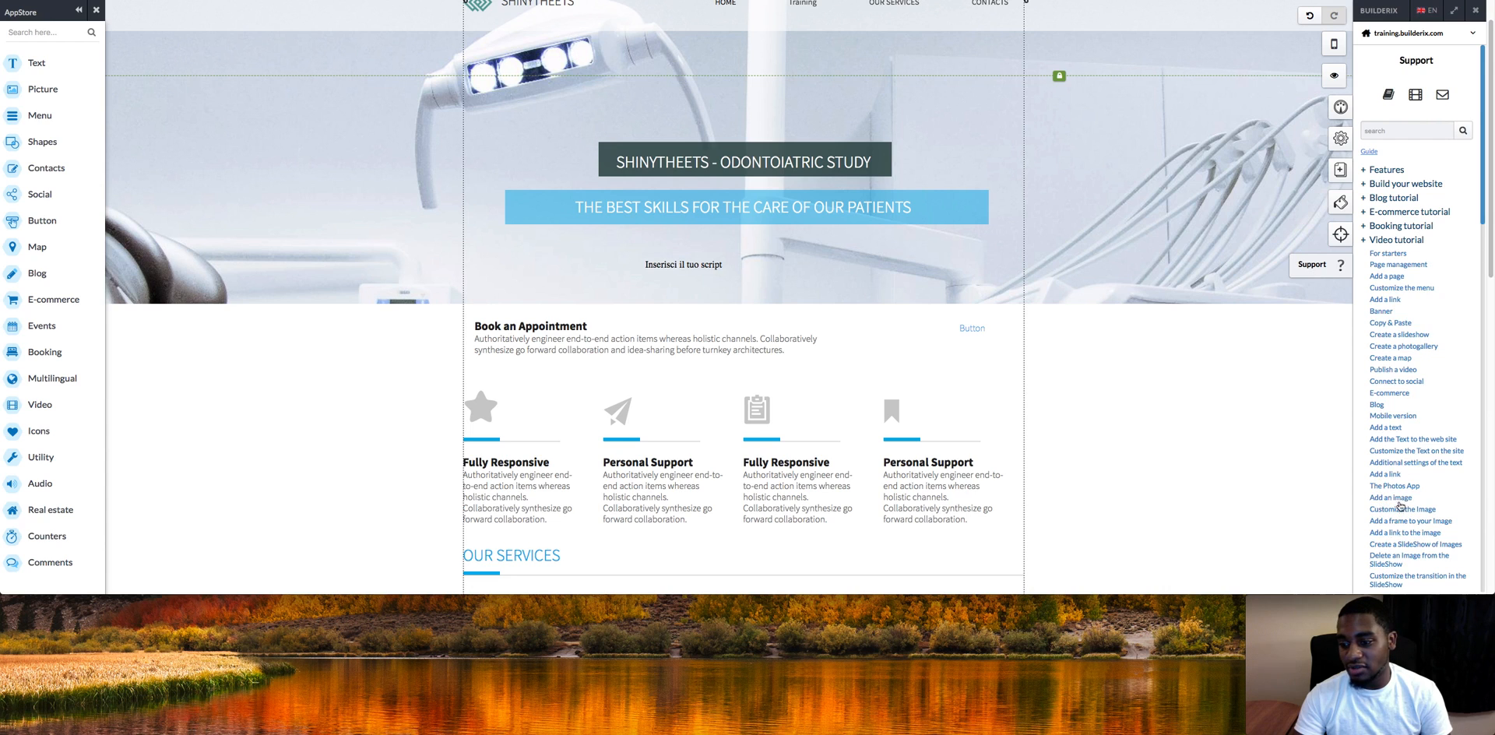
pyautogui.click(1378, 228)
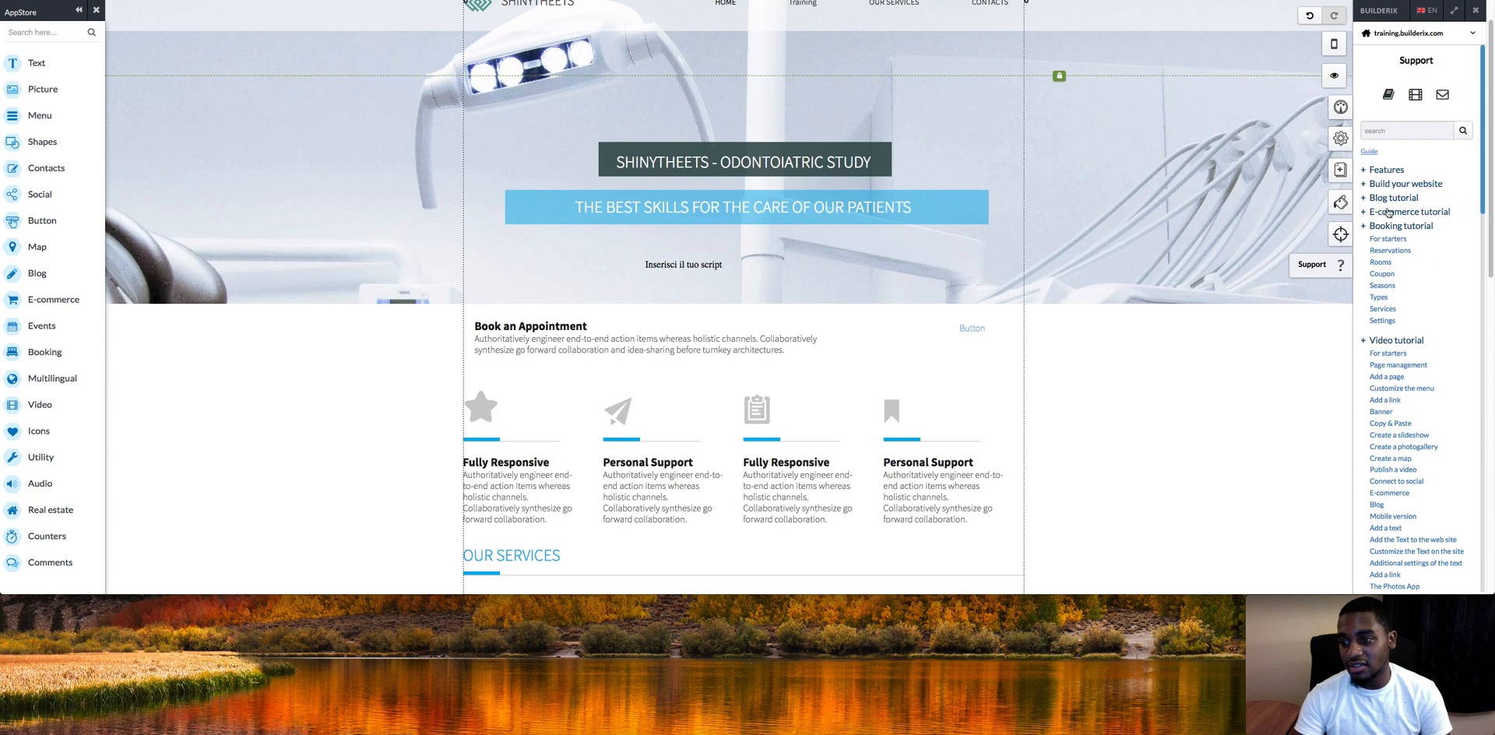
pyautogui.click(1381, 211)
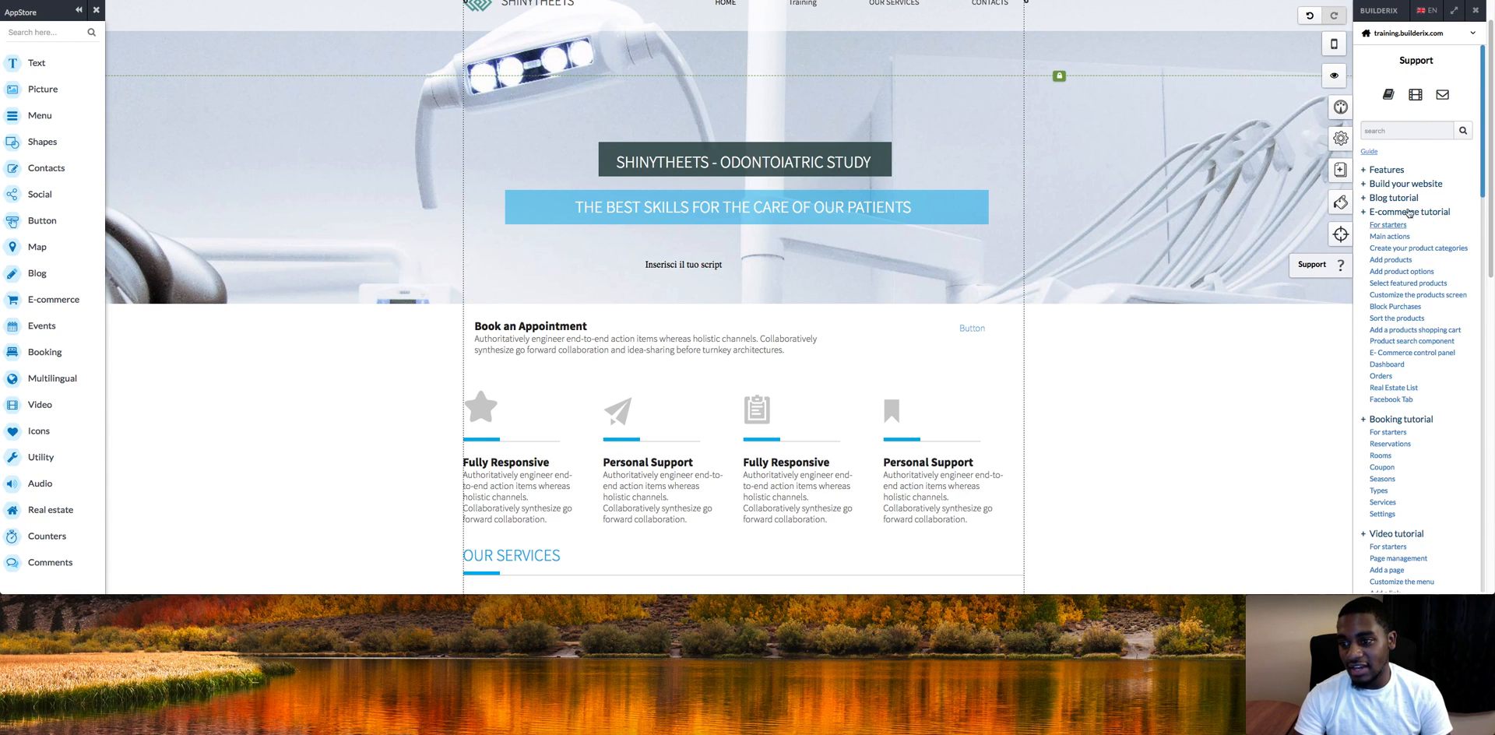
pyautogui.click(1340, 132)
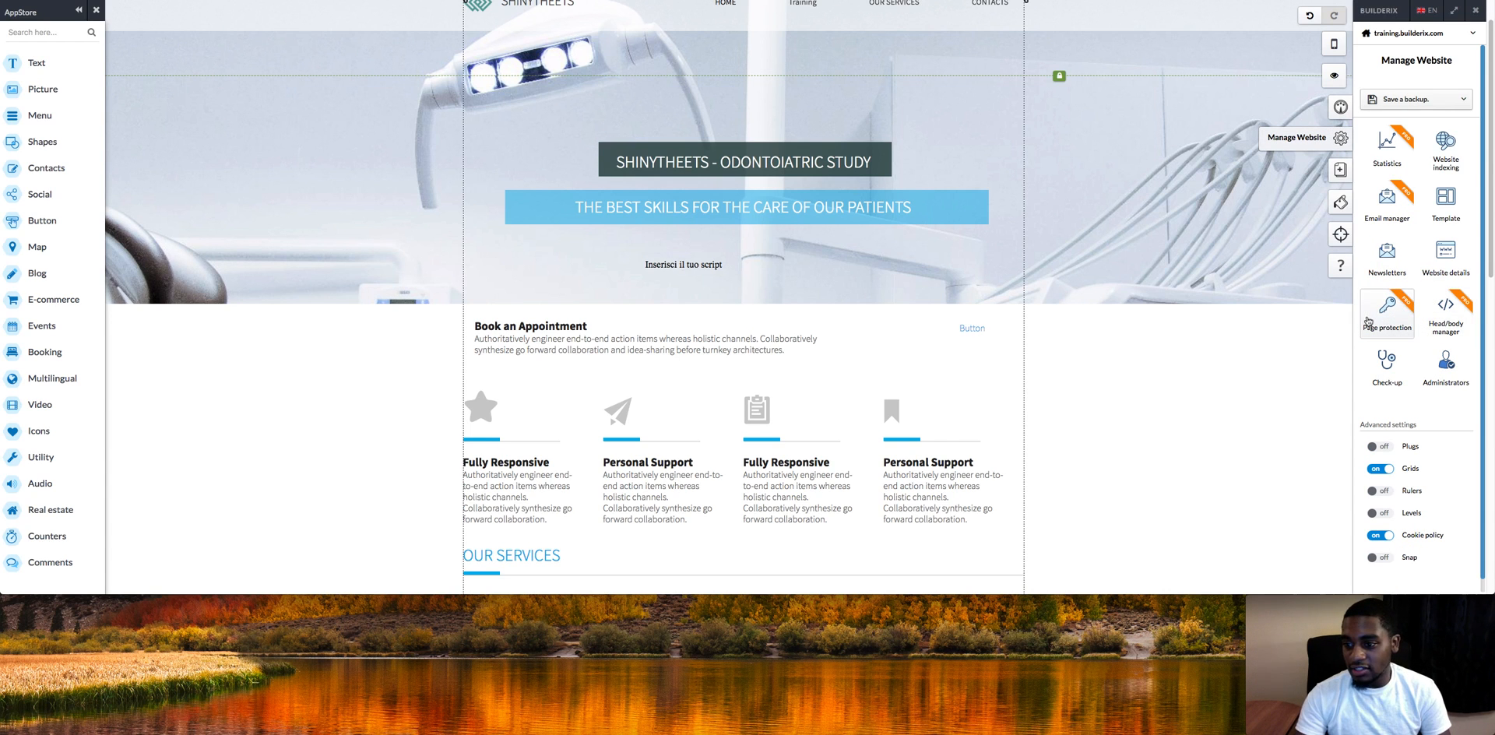
# Step: Delete the GruppoTest member group in Page protection
pyautogui.click(1367, 319)
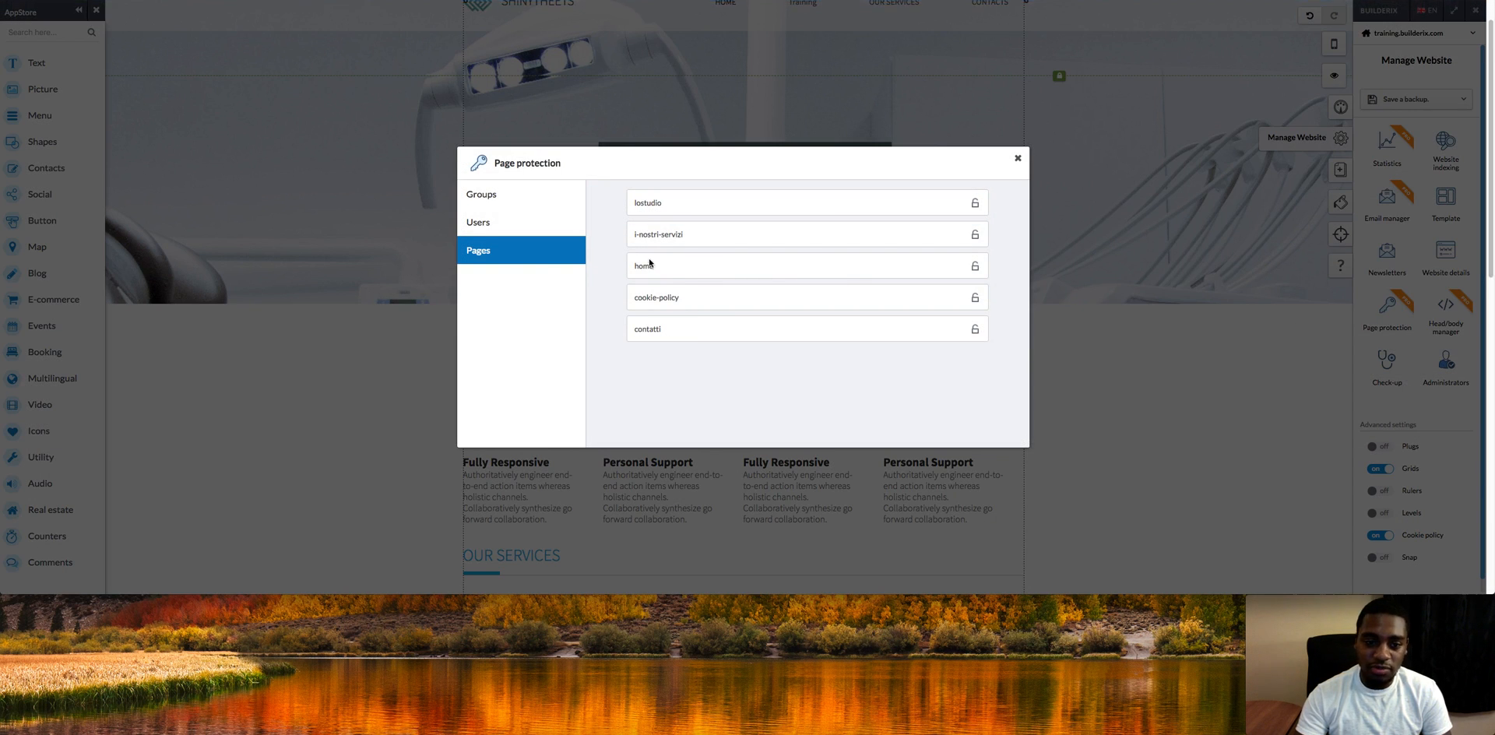
pyautogui.click(523, 196)
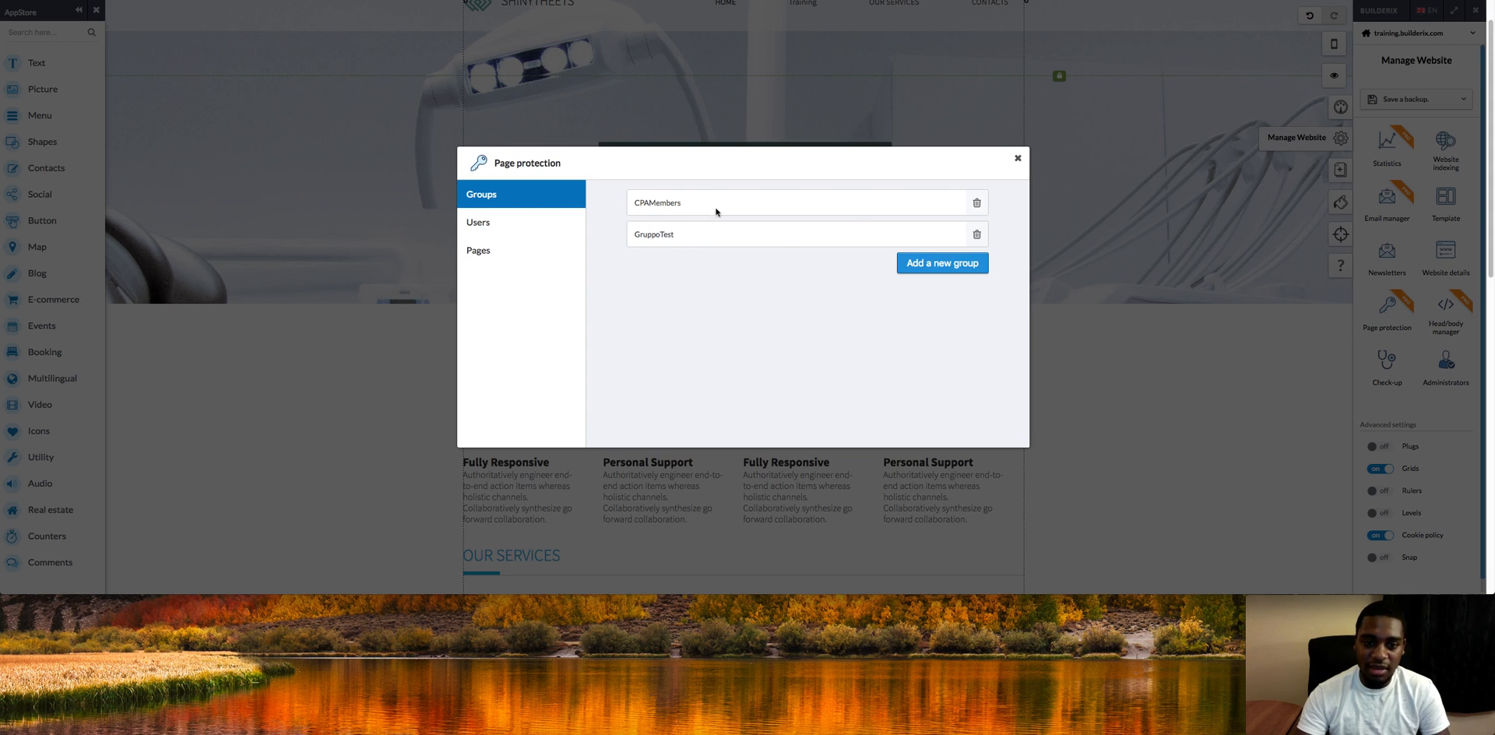
pyautogui.click(977, 234)
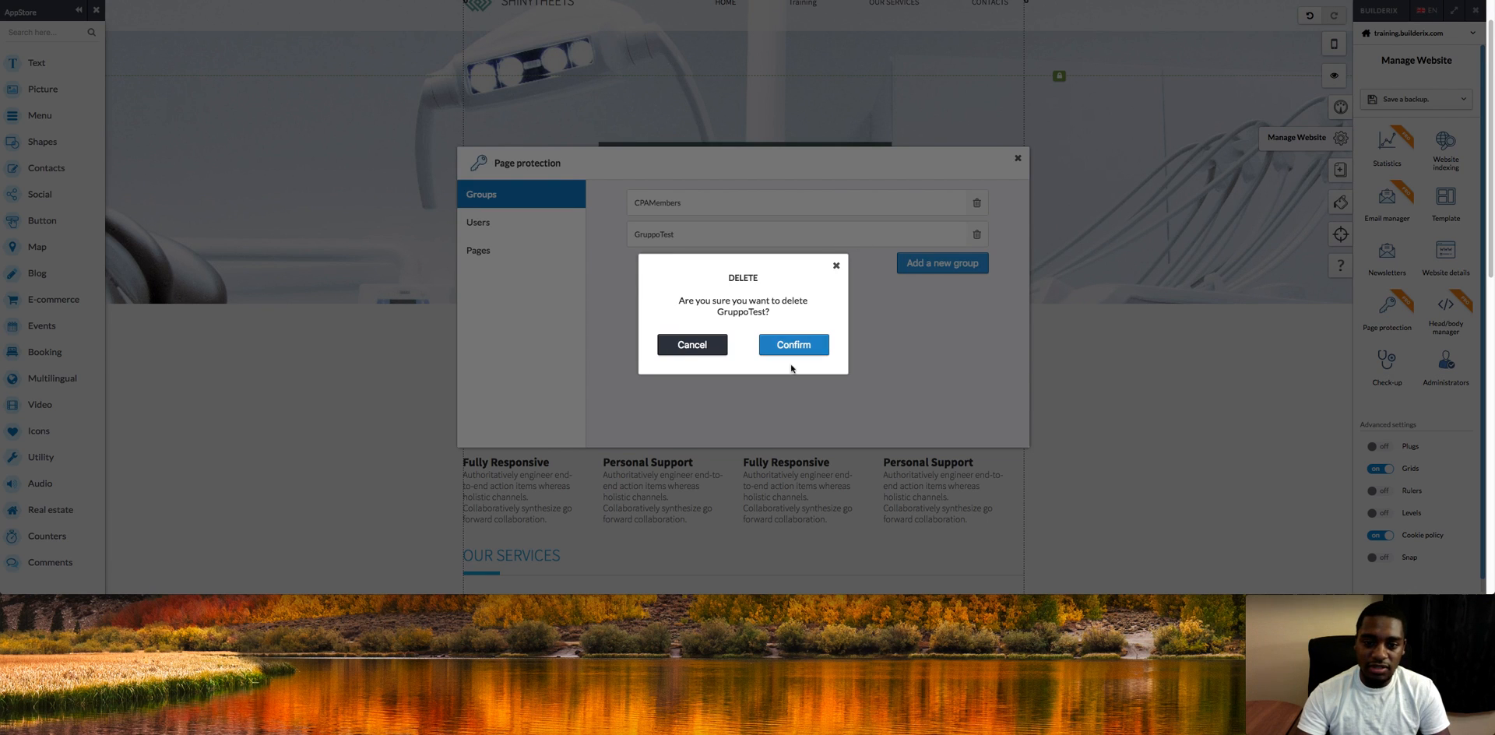
pyautogui.click(691, 346)
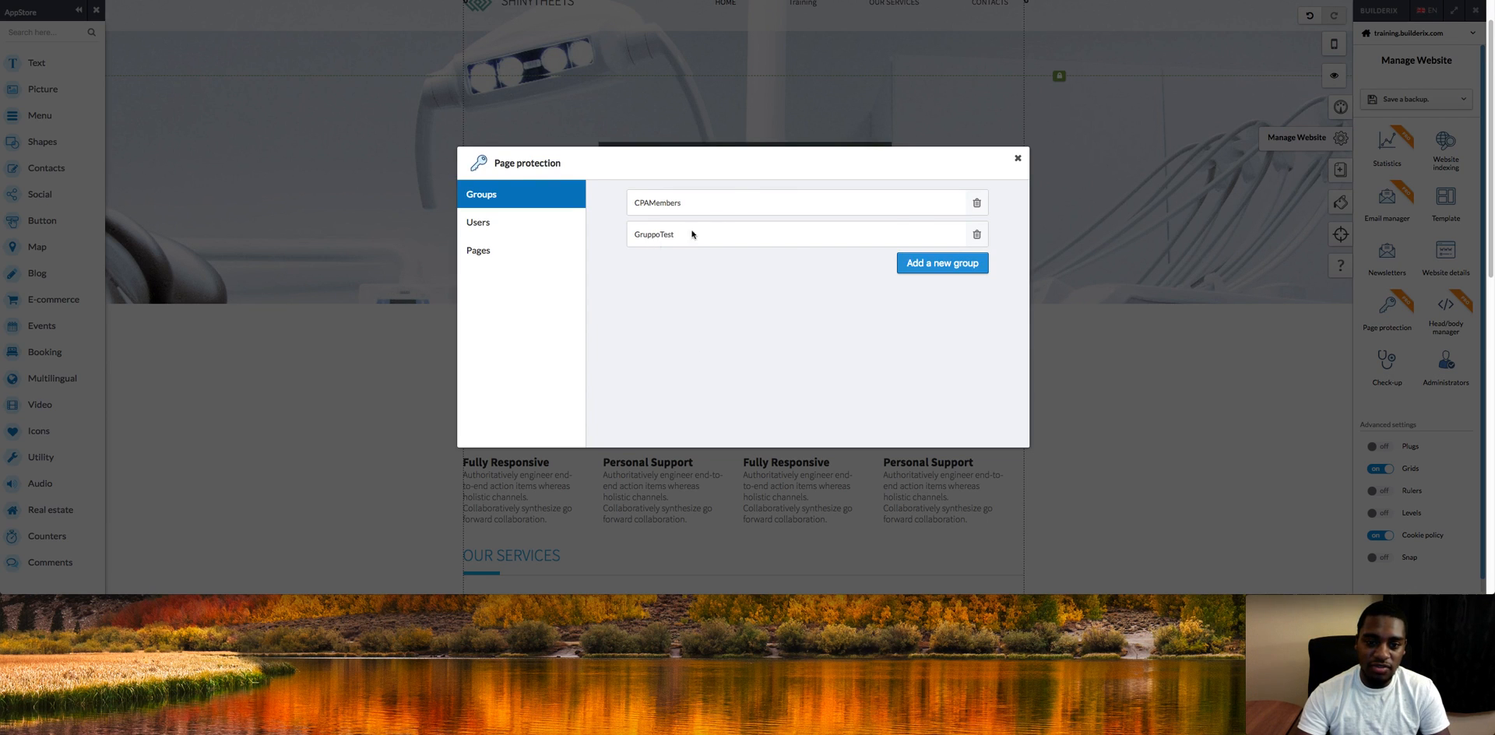
pyautogui.click(976, 234)
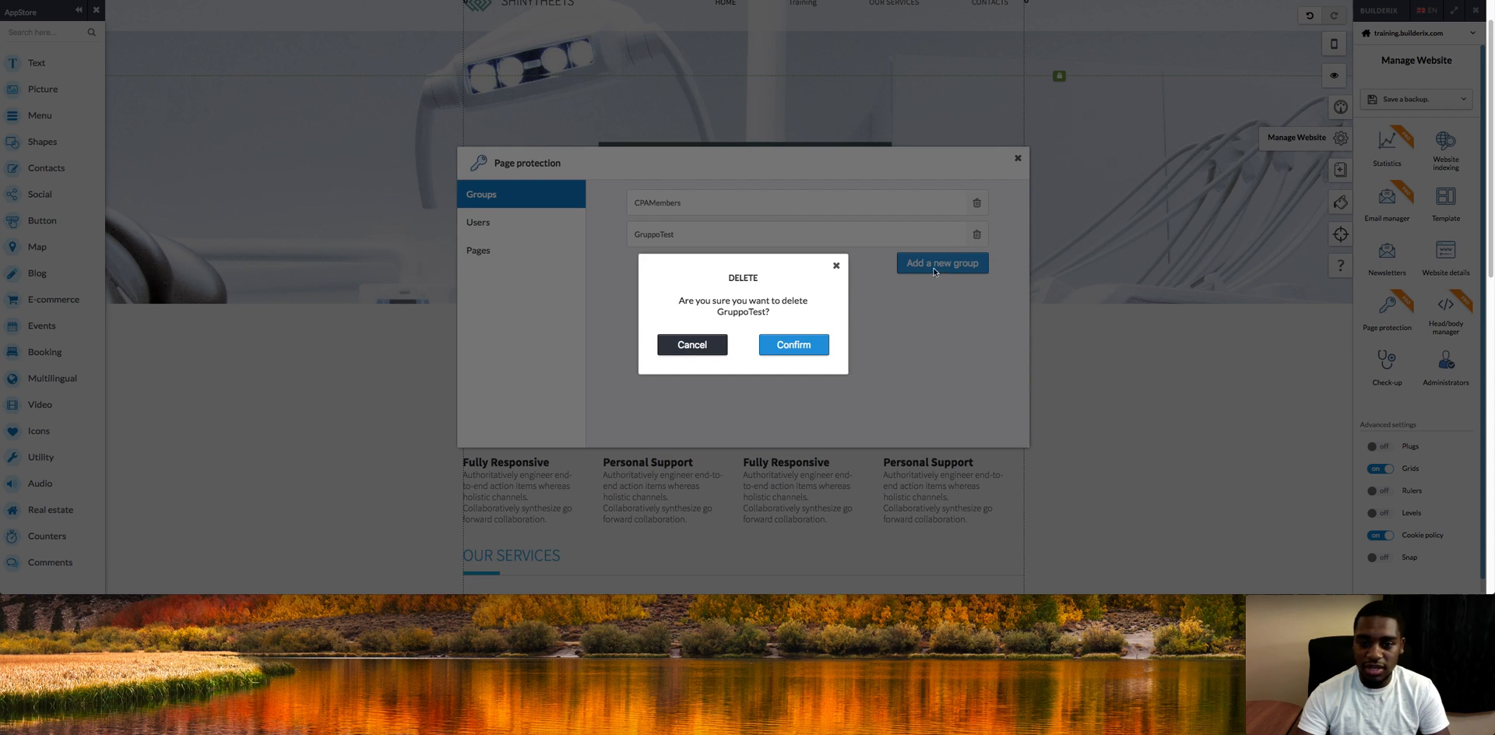
pyautogui.click(801, 345)
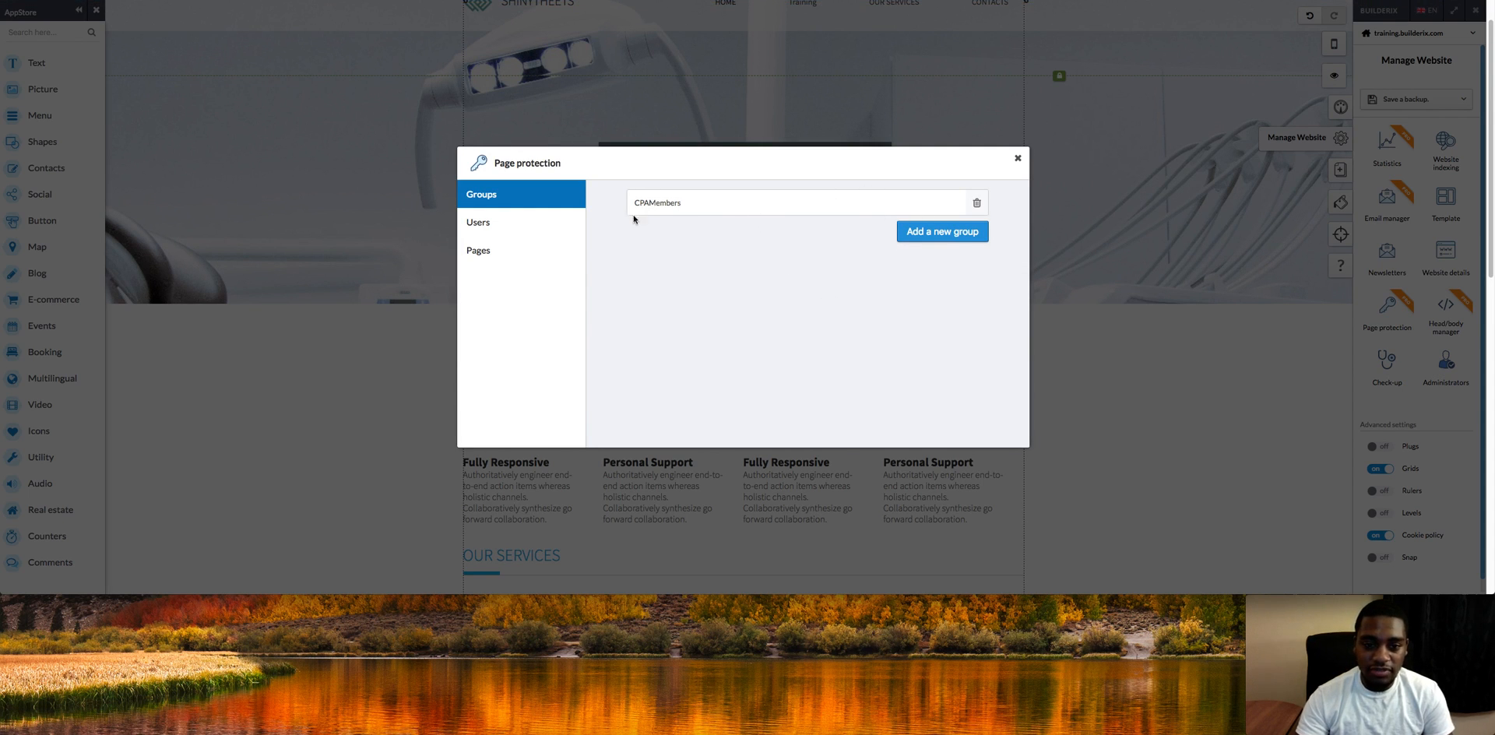
# Step: Lock the lostudio page to the CPAMembers group
pyautogui.click(554, 224)
pyautogui.click(531, 255)
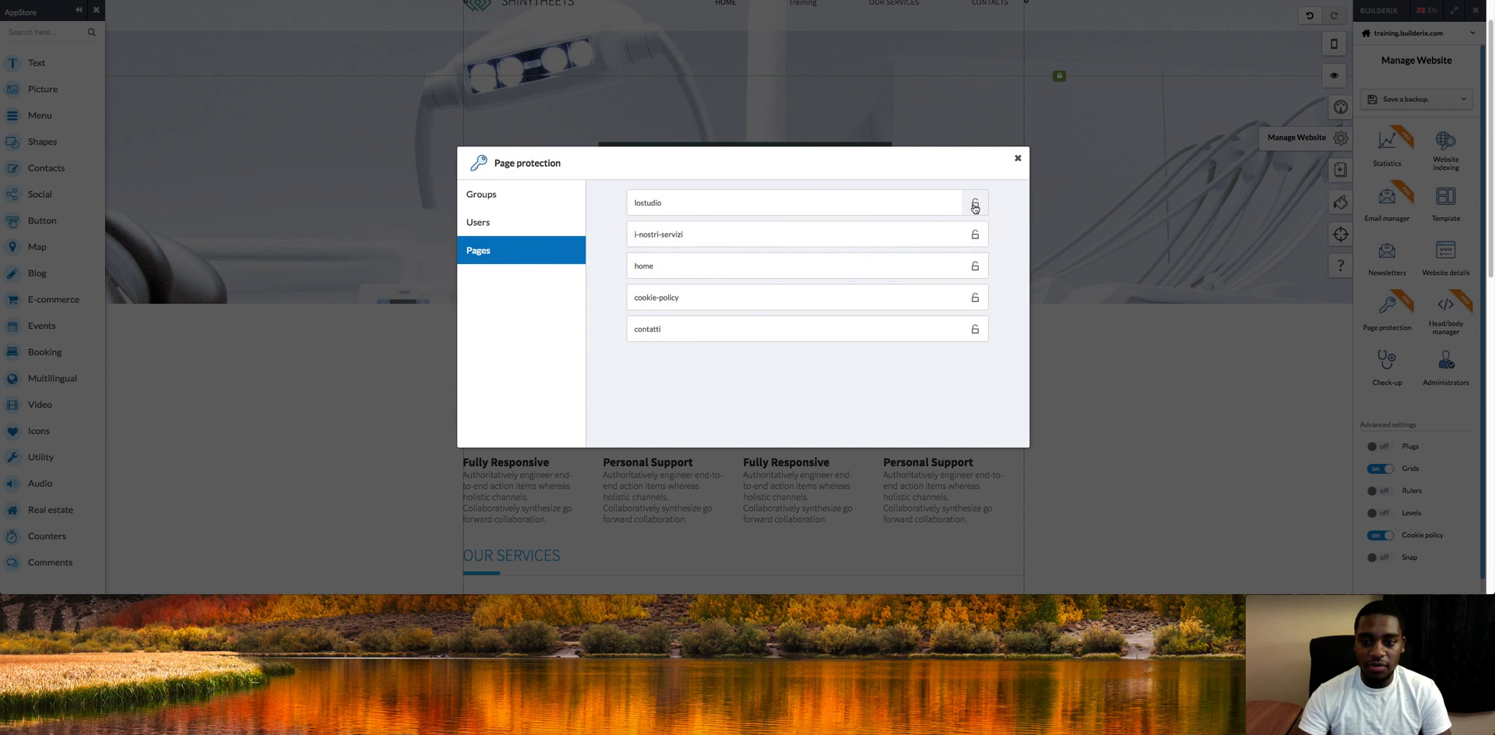
pyautogui.click(975, 206)
pyautogui.click(796, 336)
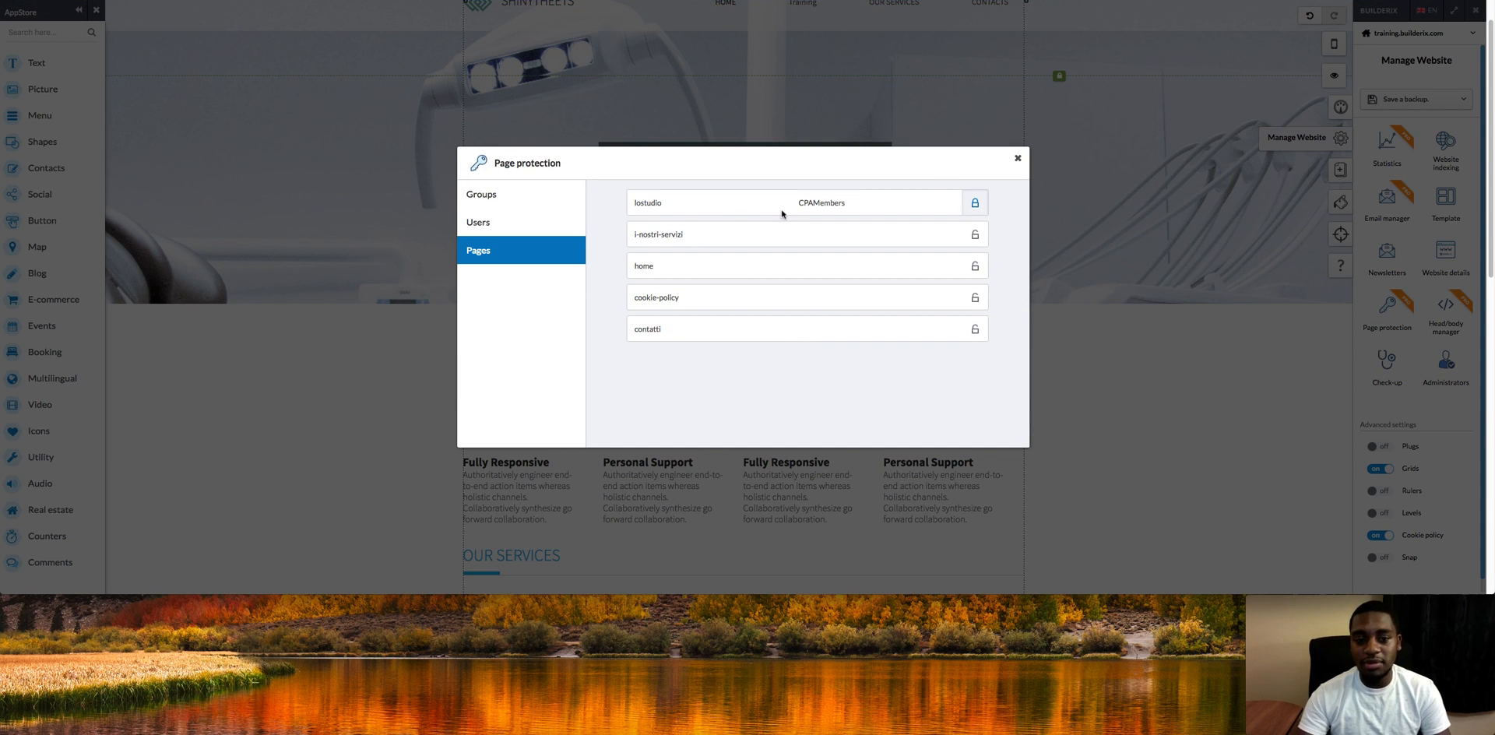
pyautogui.click(574, 232)
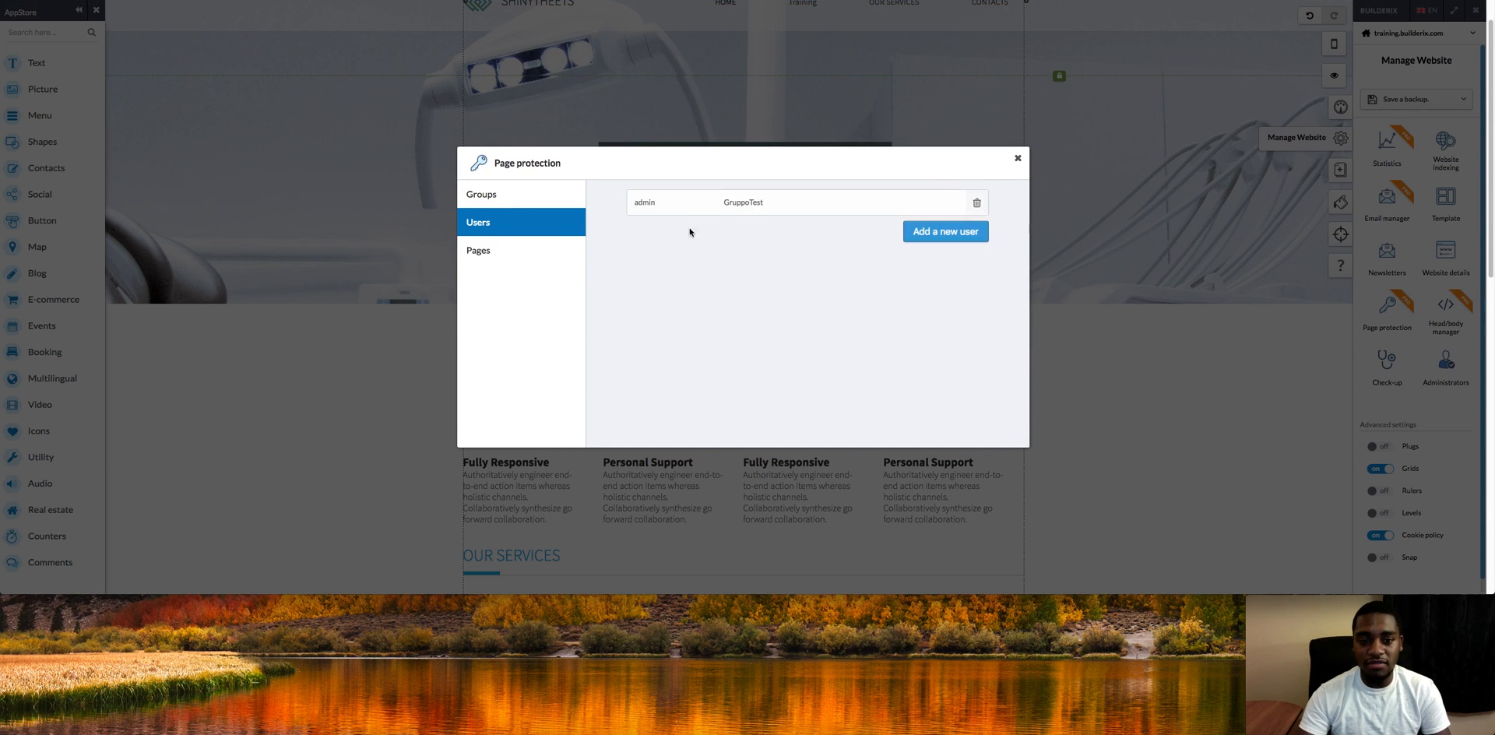
pyautogui.click(533, 252)
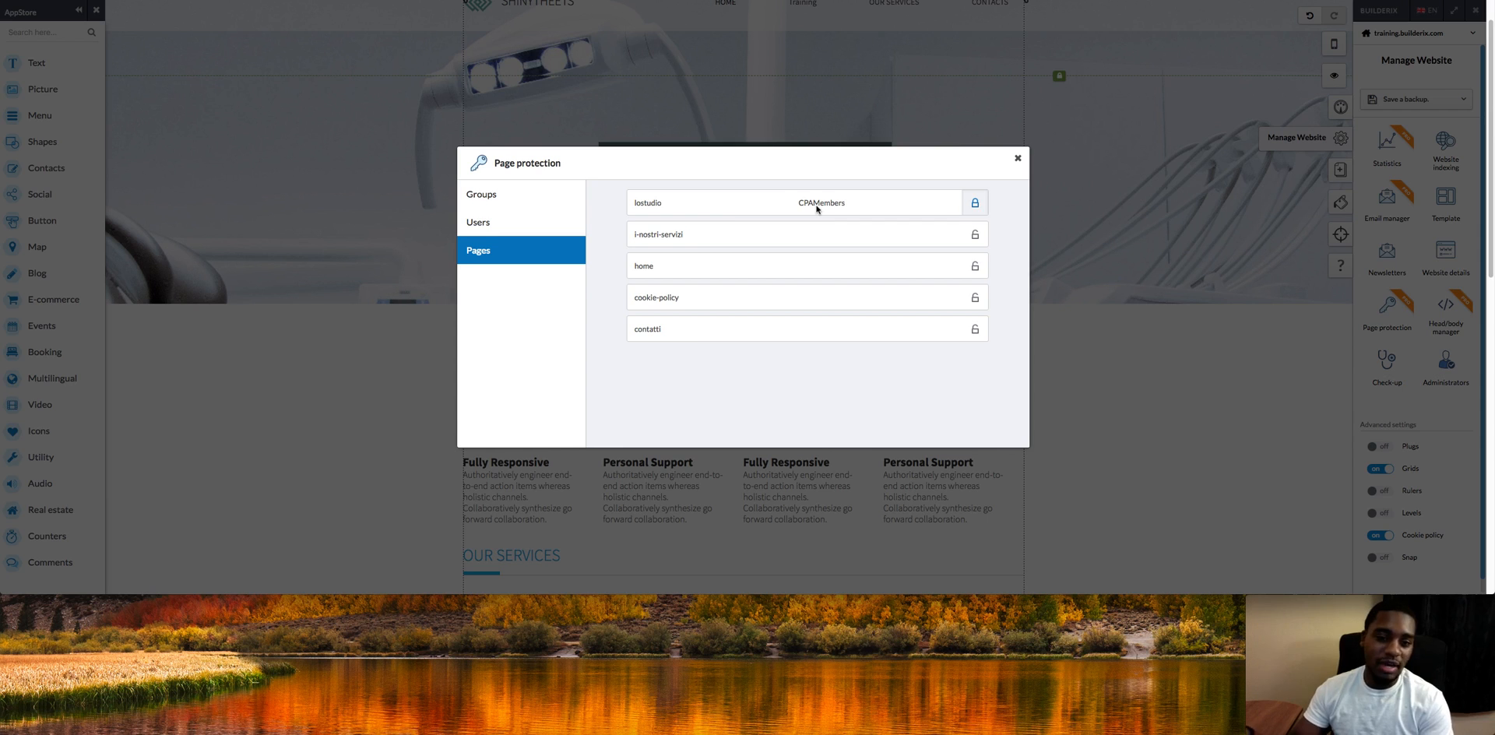
pyautogui.click(496, 195)
# Step: Create a new member group named CPAMembersLVL
pyautogui.click(948, 231)
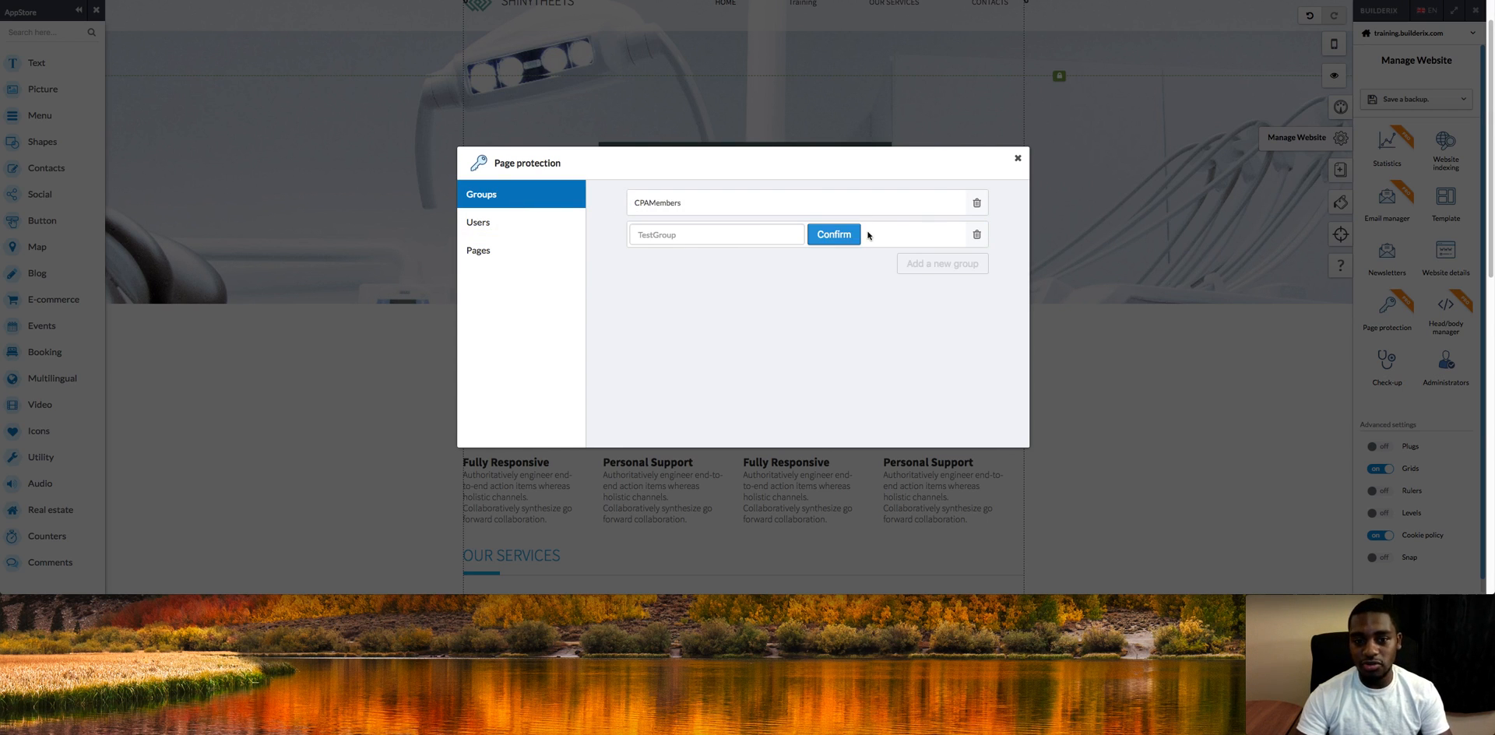
pyautogui.click(754, 237)
pyautogui.write('CPAMembers LVL2')
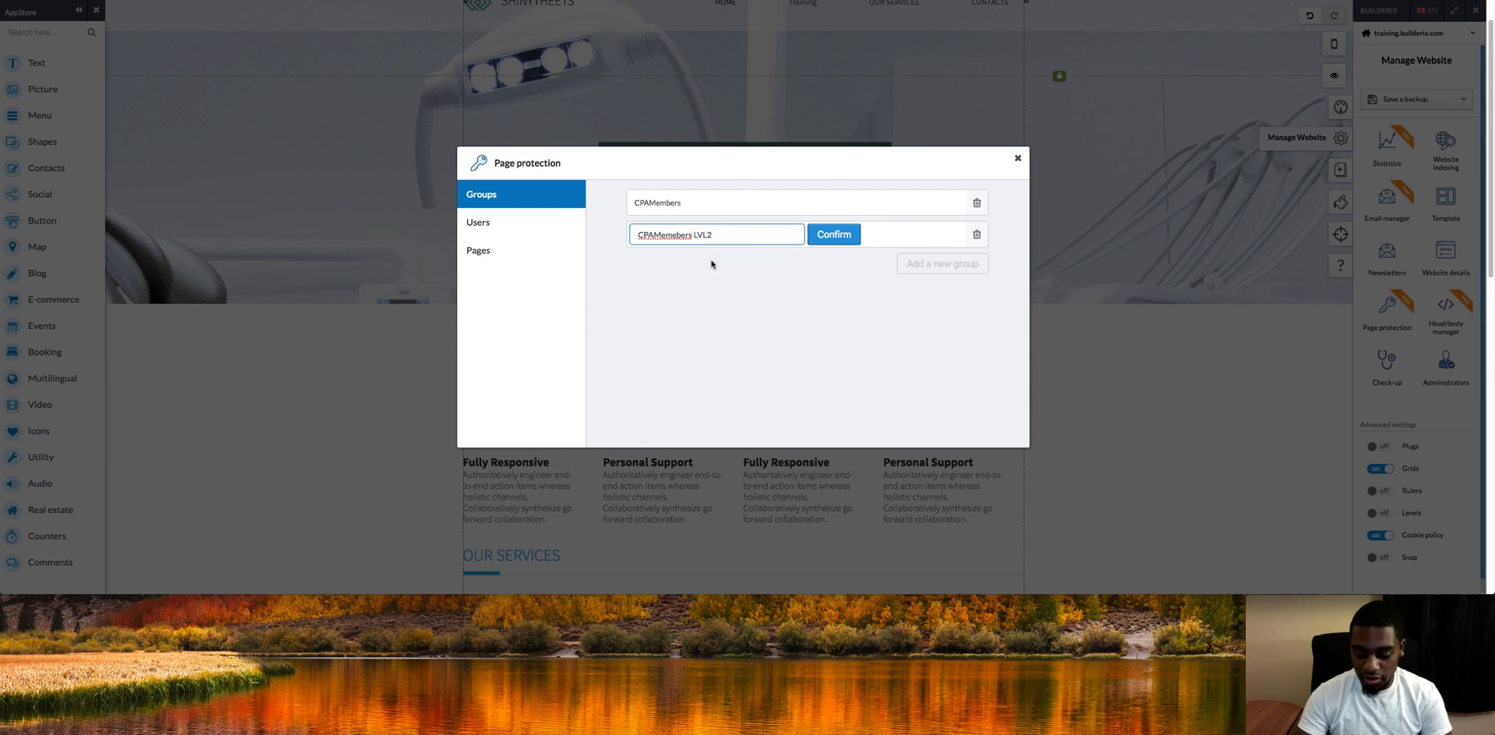
pyautogui.click(830, 235)
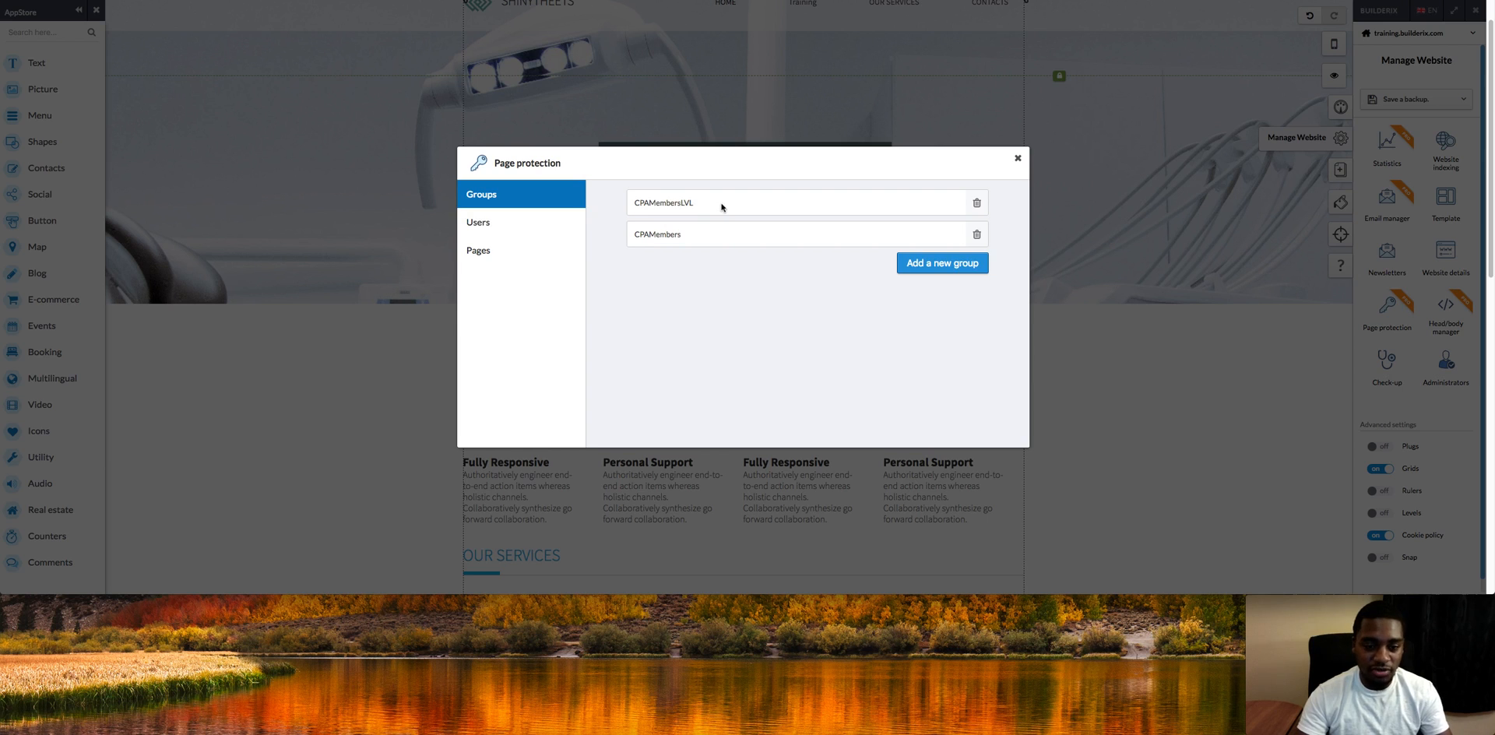
# Step: Lock the i-nostri-servizi page to the CPAMembersLVL group
pyautogui.click(502, 249)
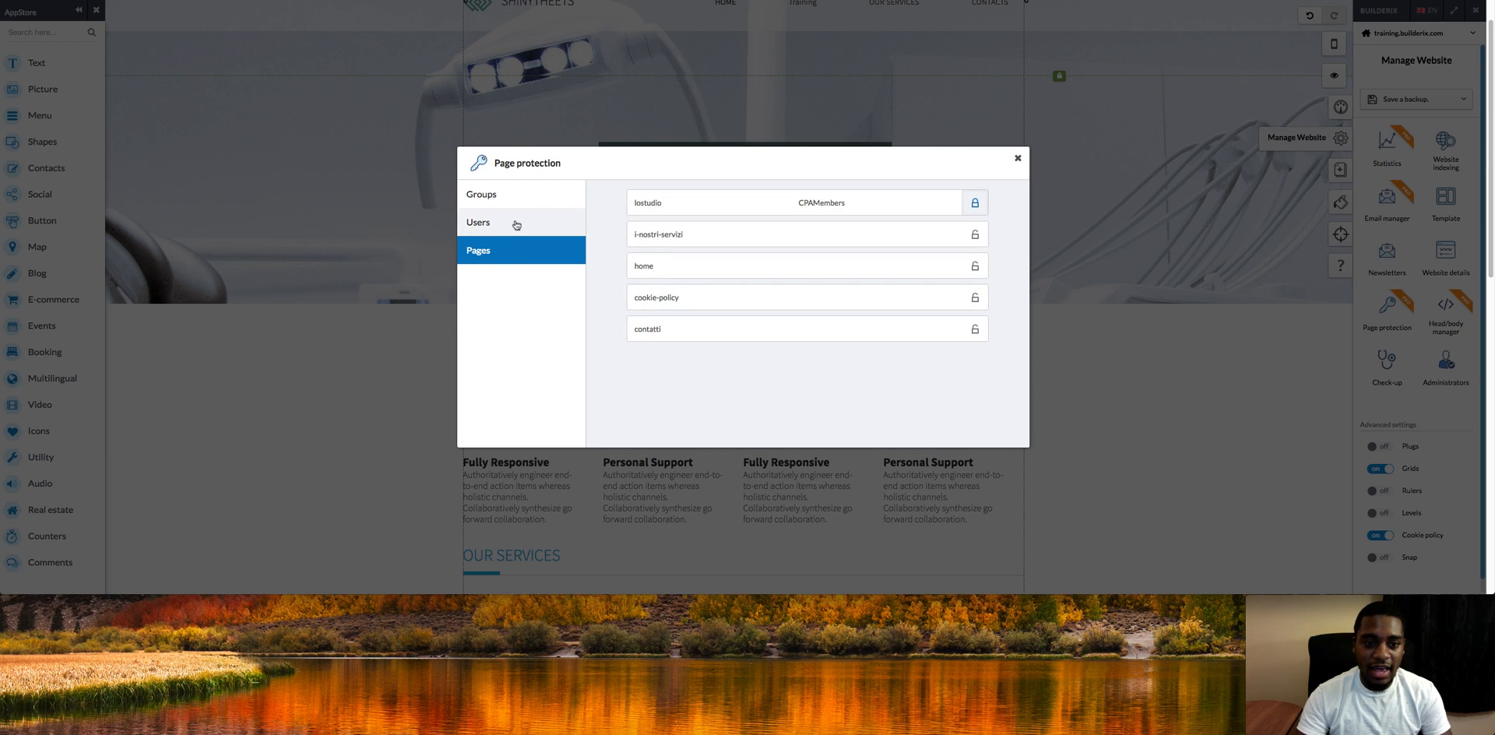
pyautogui.click(975, 237)
pyautogui.click(735, 300)
pyautogui.click(737, 311)
pyautogui.click(782, 335)
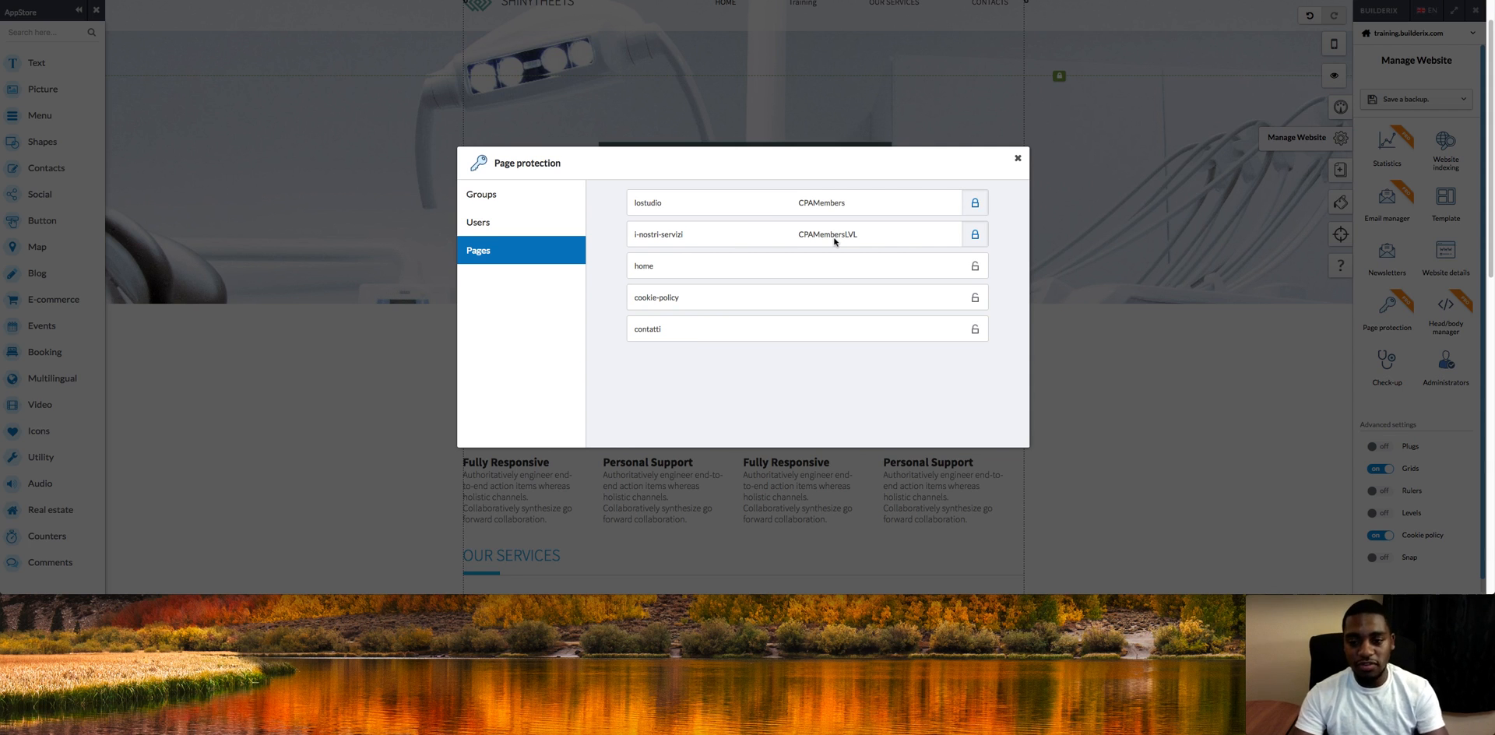
# Step: Close Page protection and open the Training page in the live preview
pyautogui.click(1018, 159)
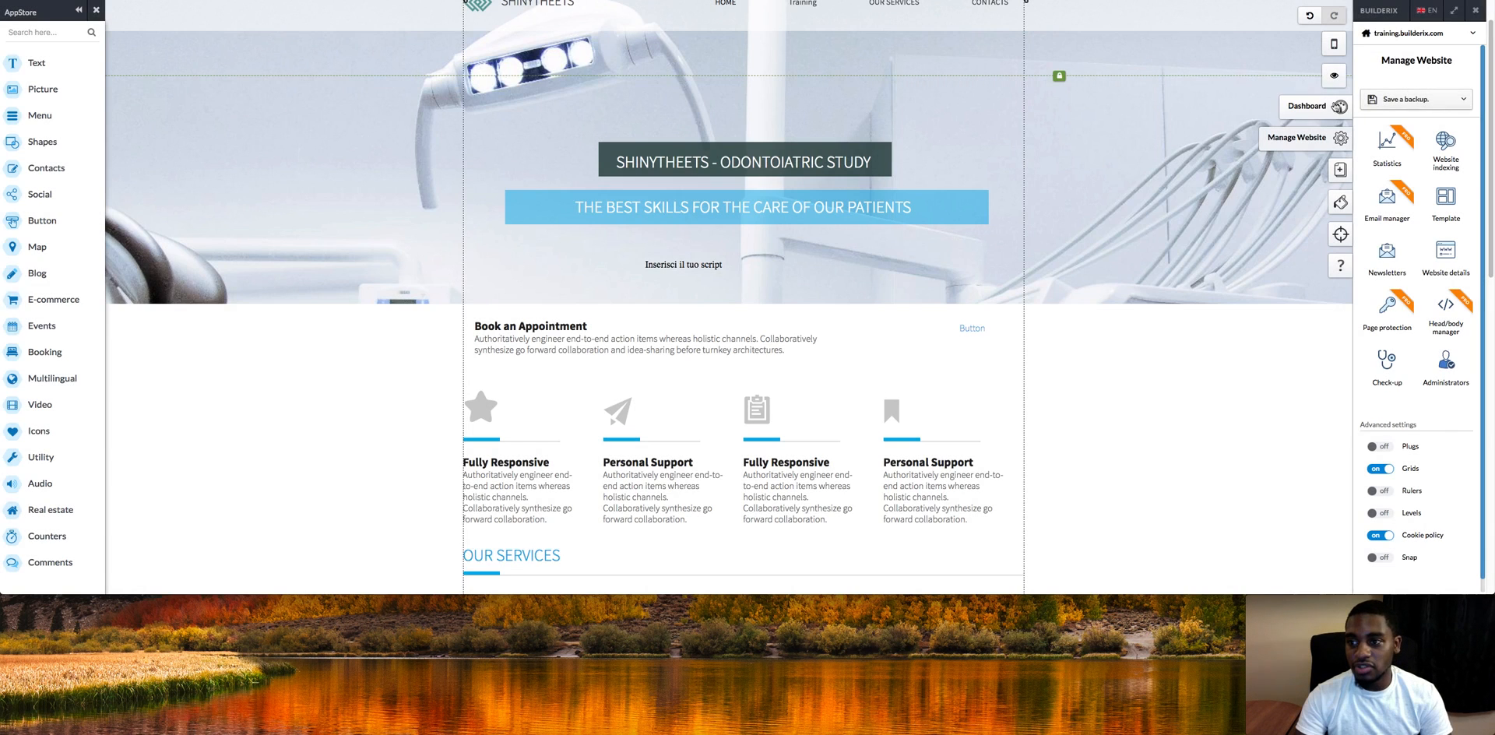
pyautogui.click(1333, 75)
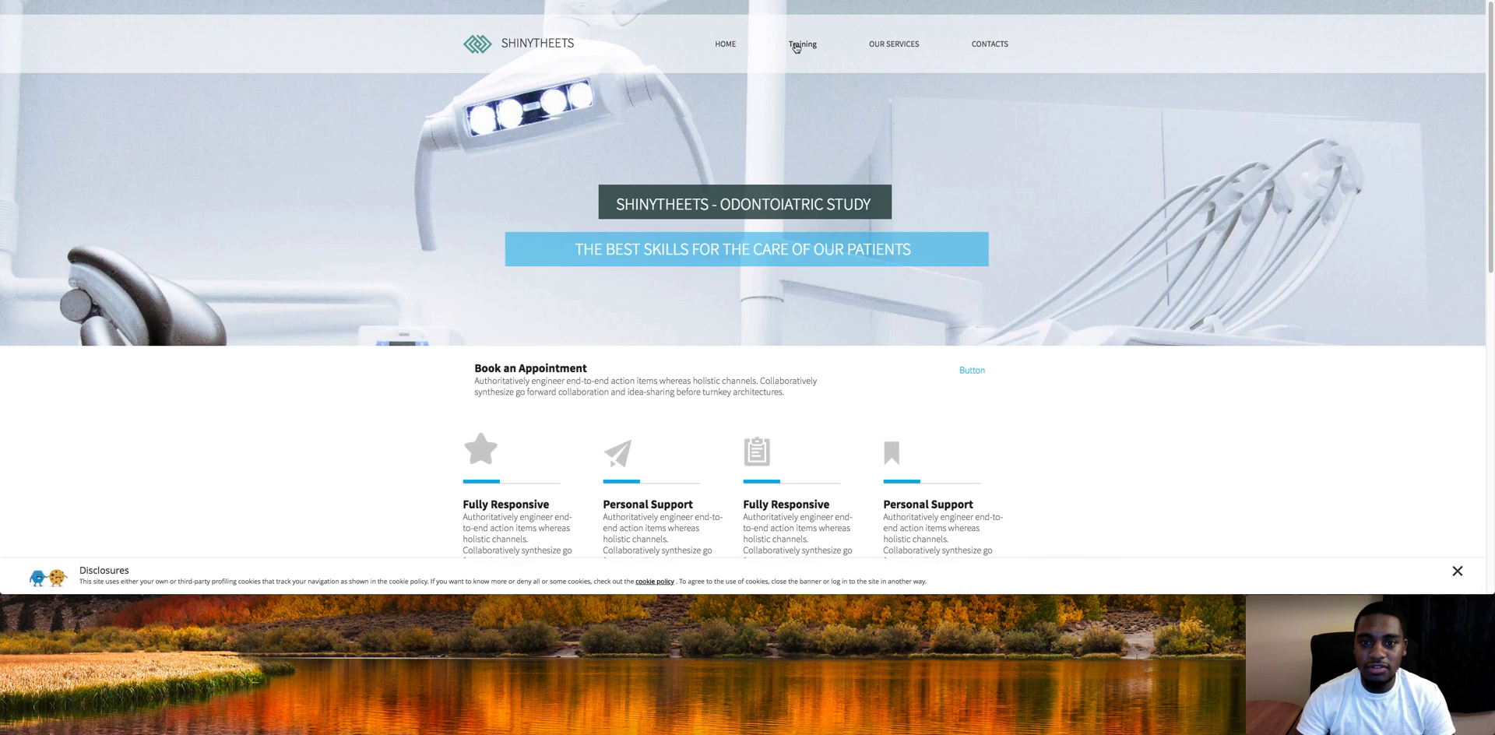
pyautogui.click(796, 45)
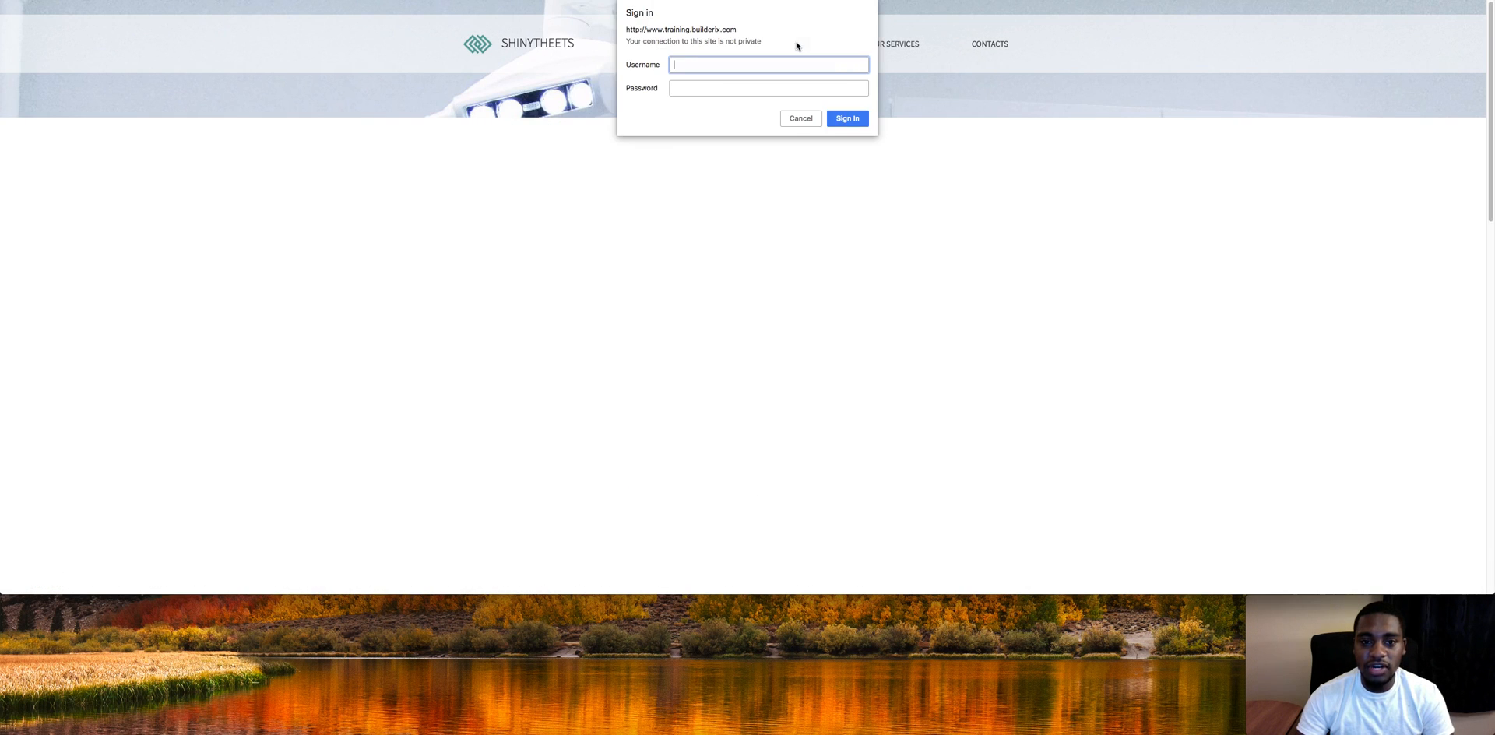
# Step: Sign in to the protected Training page with the member's username and password
pyautogui.click(744, 89)
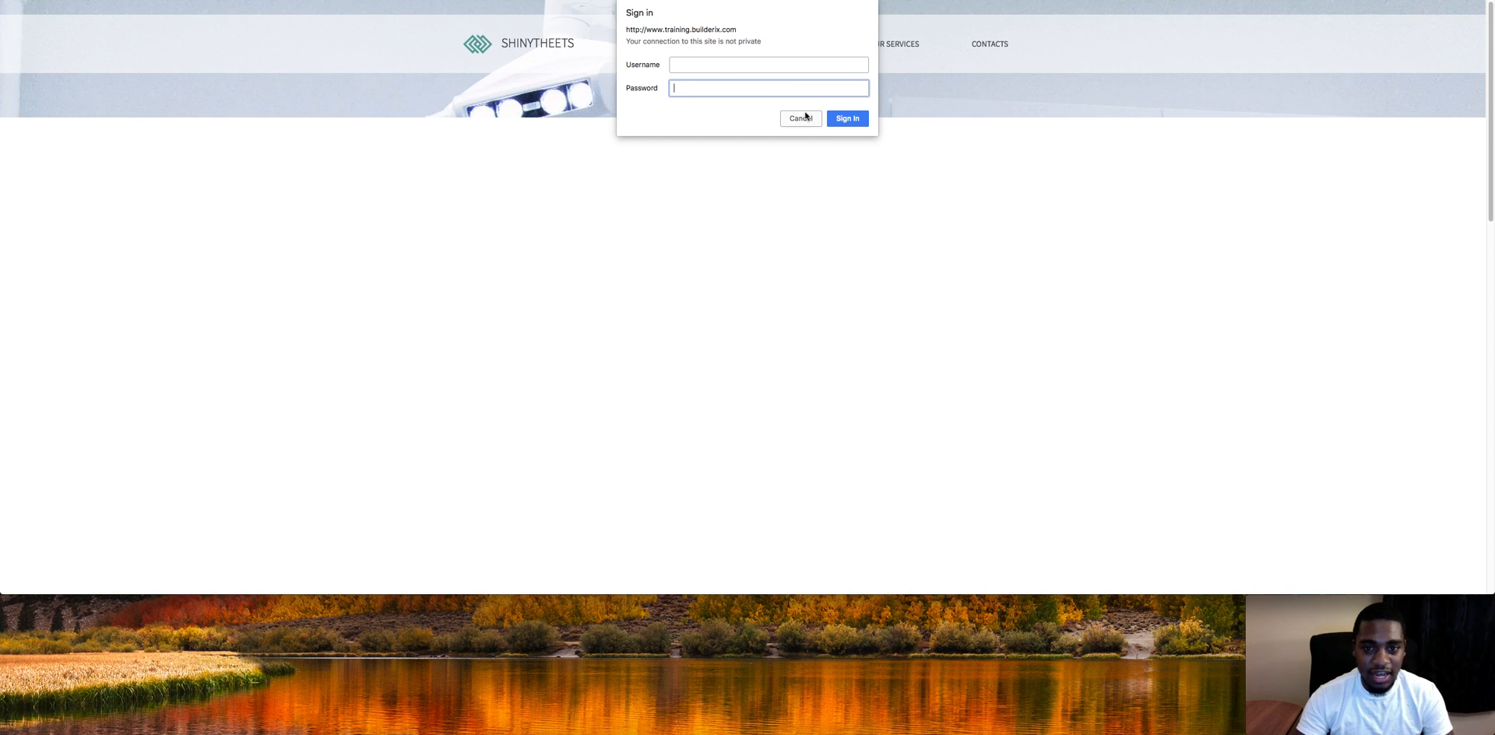
pyautogui.click(701, 66)
pyautogui.write('training')
pyautogui.press('Tab')
pyautogui.write('training')
pyautogui.click(846, 119)
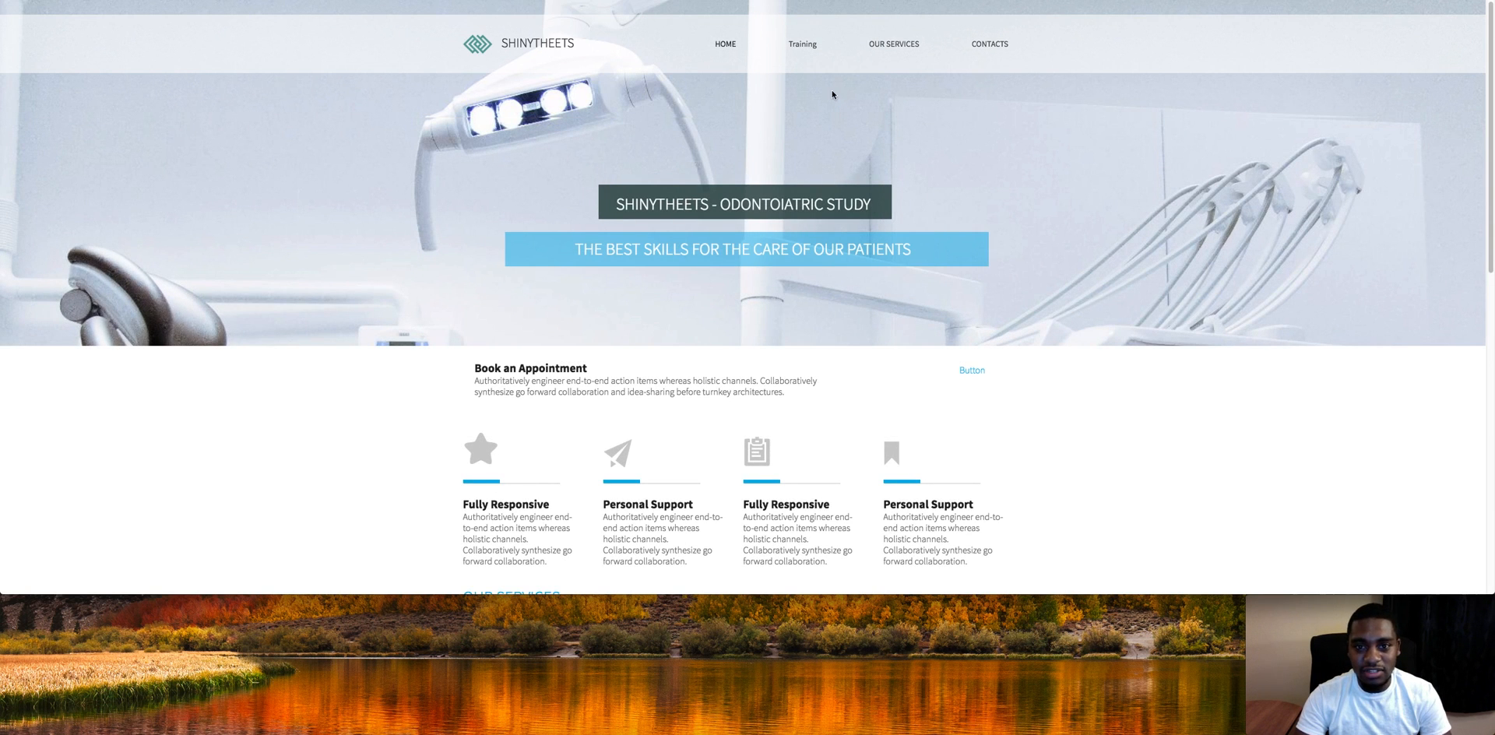
# Step: Check the Training and home pages on the live site, then return to the editor
pyautogui.click(814, 45)
pyautogui.click(727, 45)
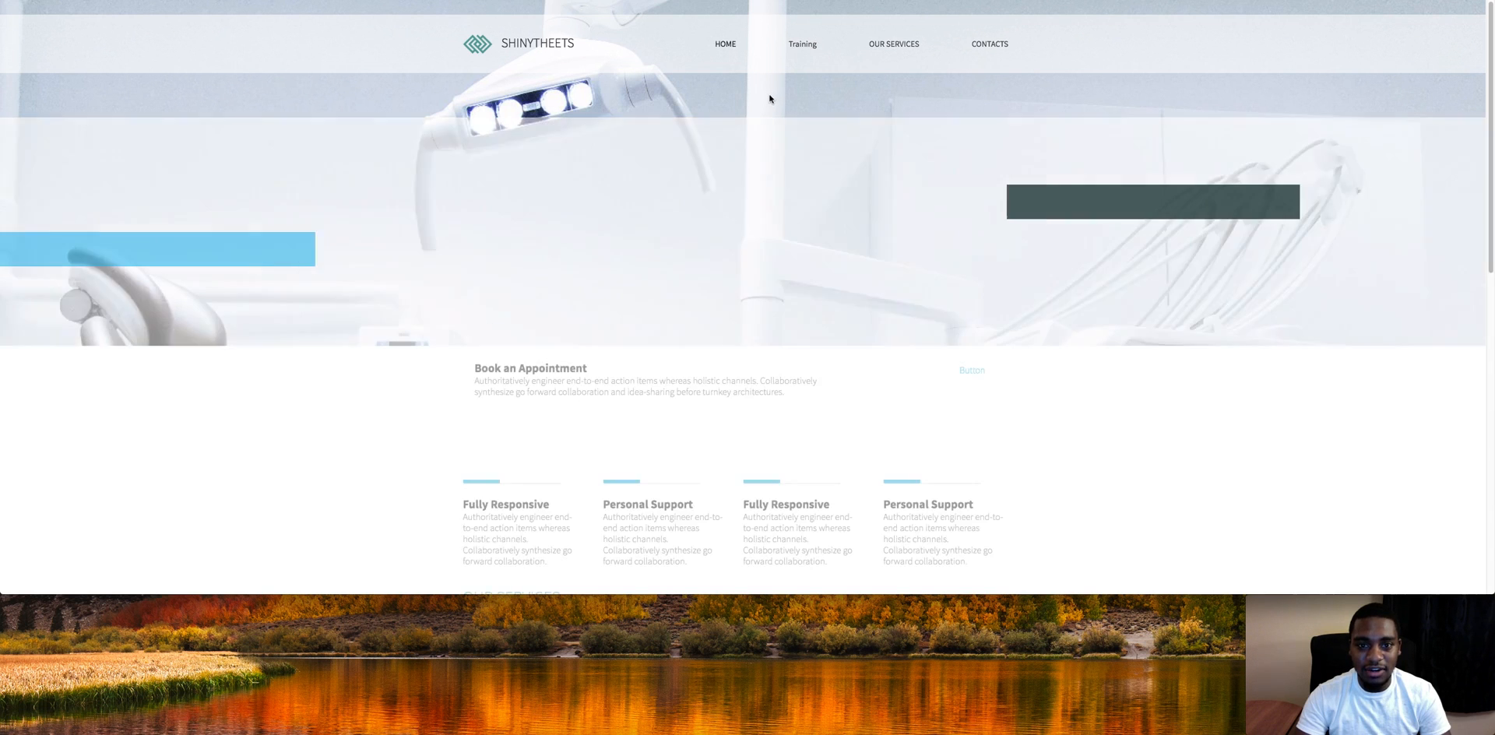
pyautogui.click(798, 48)
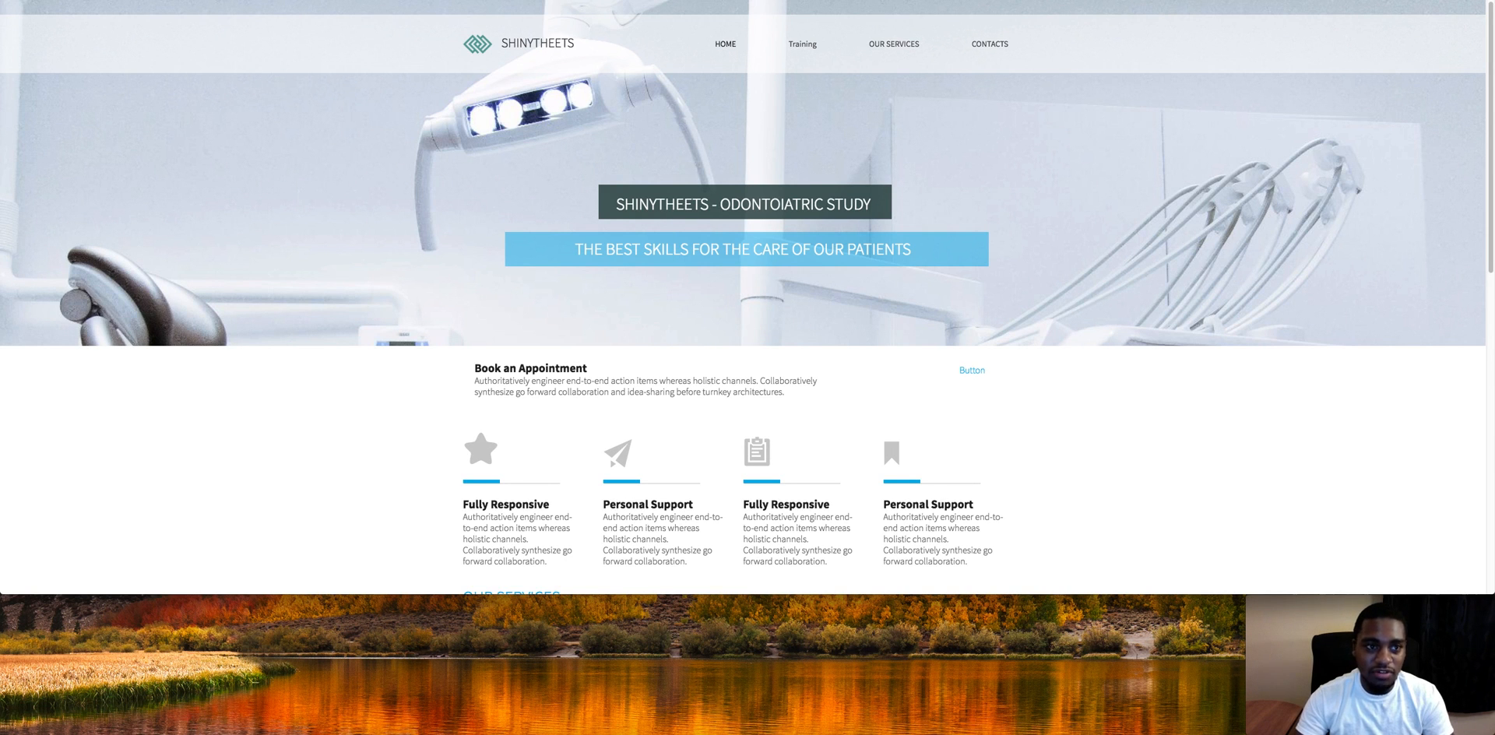
pyautogui.click(443, 2)
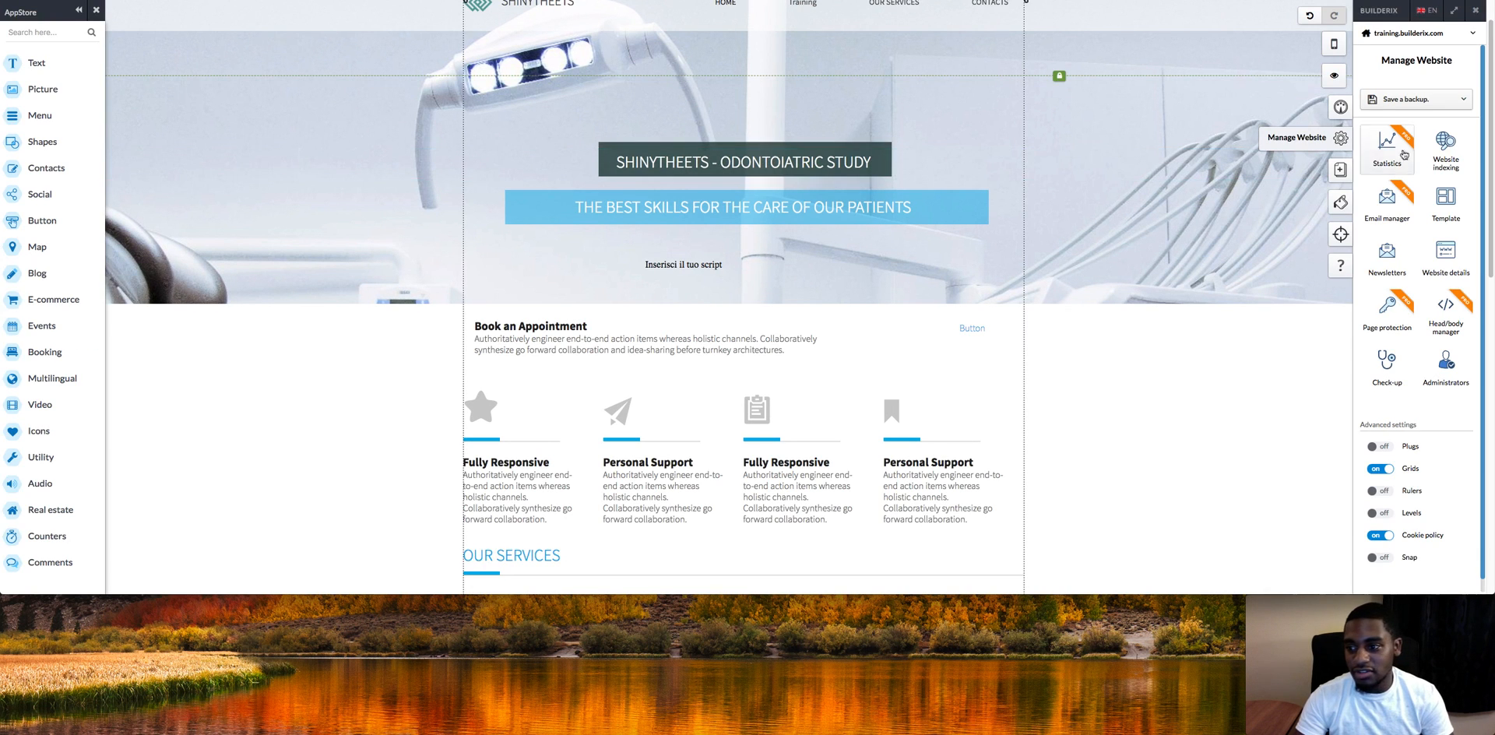
# Step: Add a test member user with a username and password in CPAMembers, then close Page protection
pyautogui.click(1383, 332)
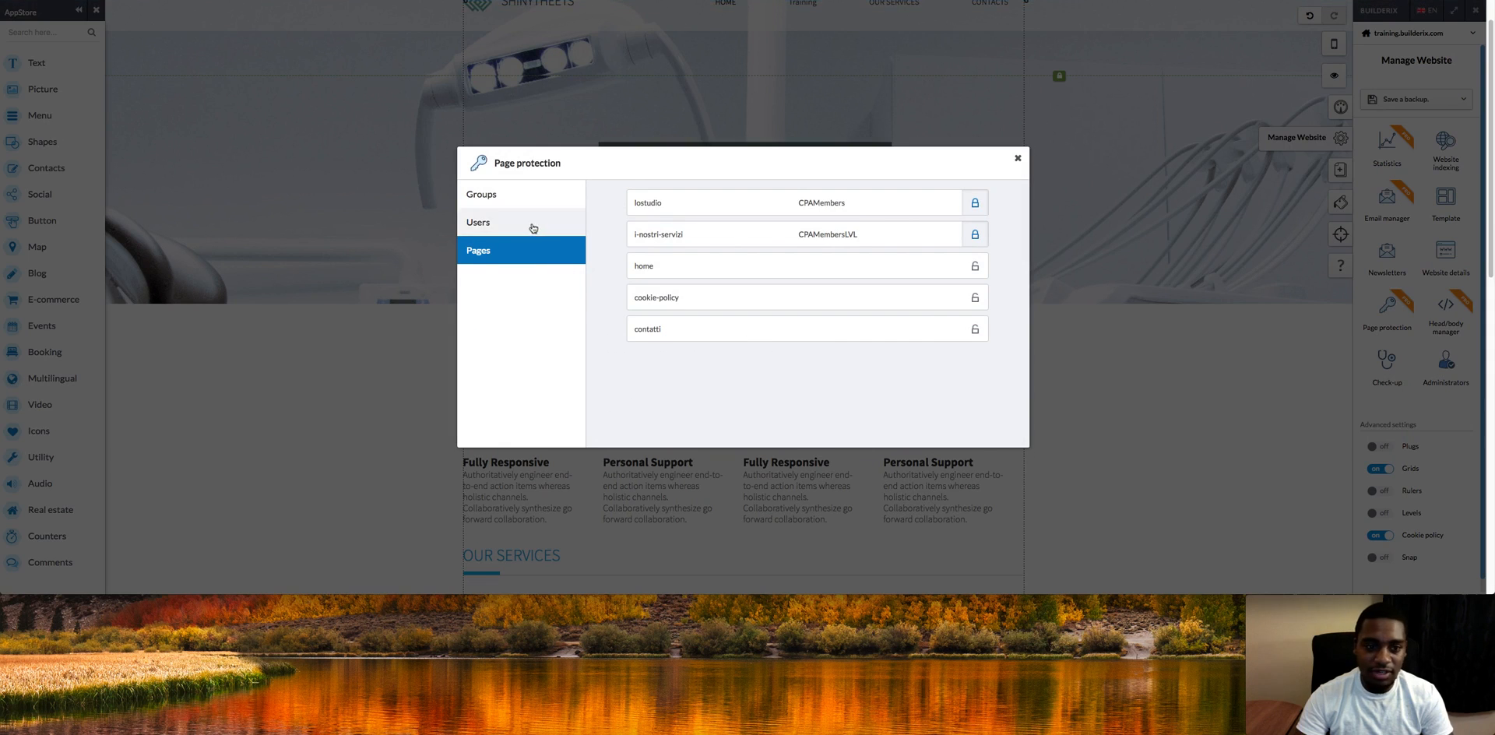
pyautogui.click(532, 224)
pyautogui.click(914, 231)
pyautogui.click(676, 236)
pyautogui.write('test')
pyautogui.click(785, 235)
pyautogui.write('te')
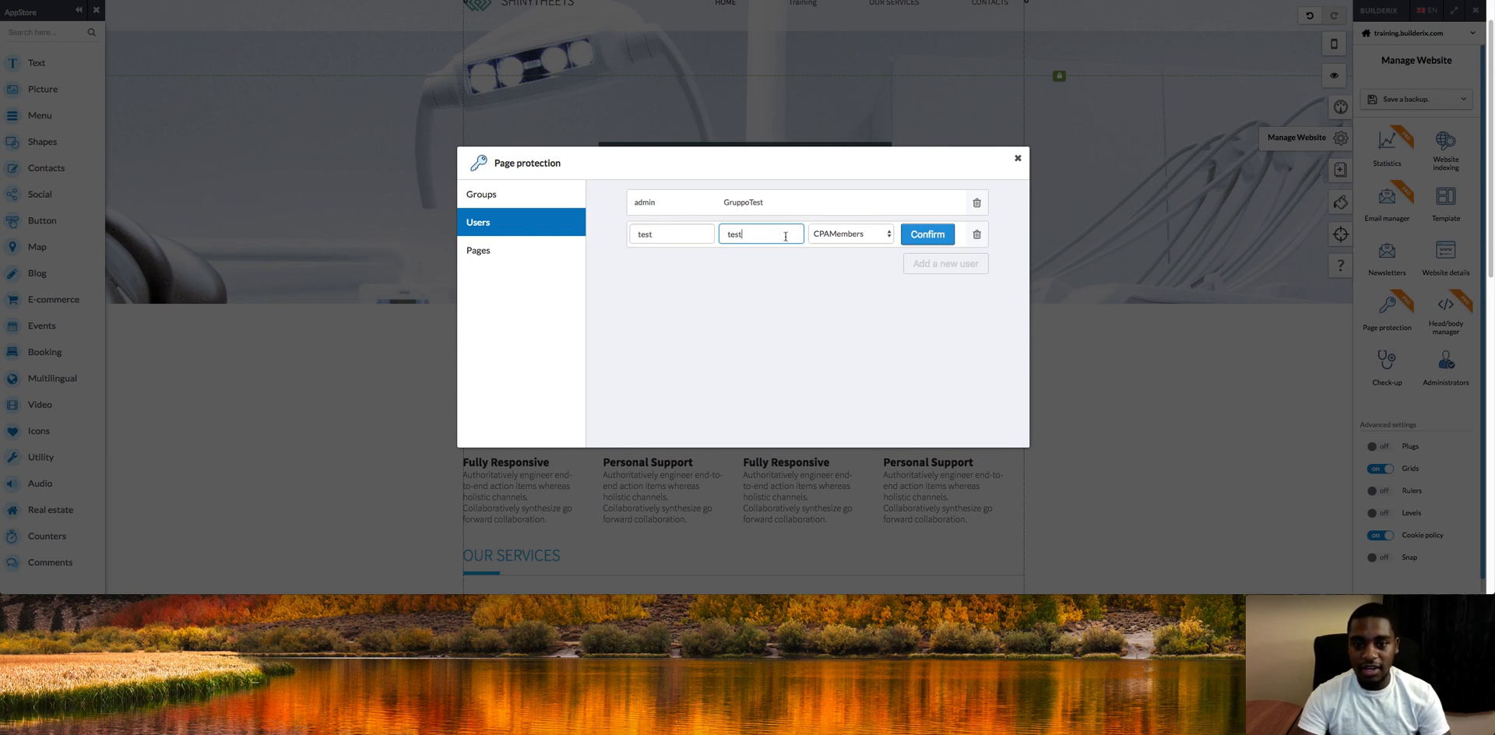
pyautogui.click(924, 237)
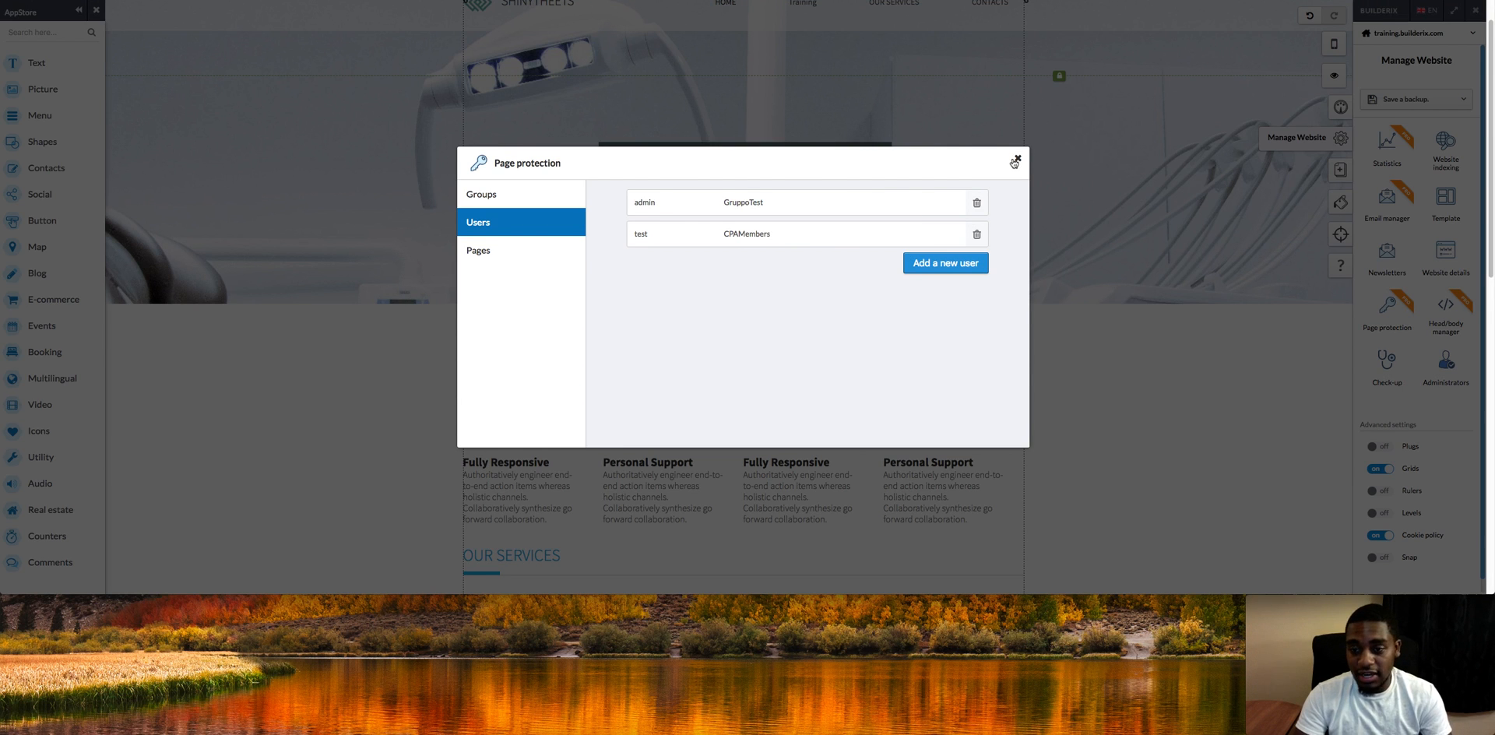
pyautogui.click(1014, 162)
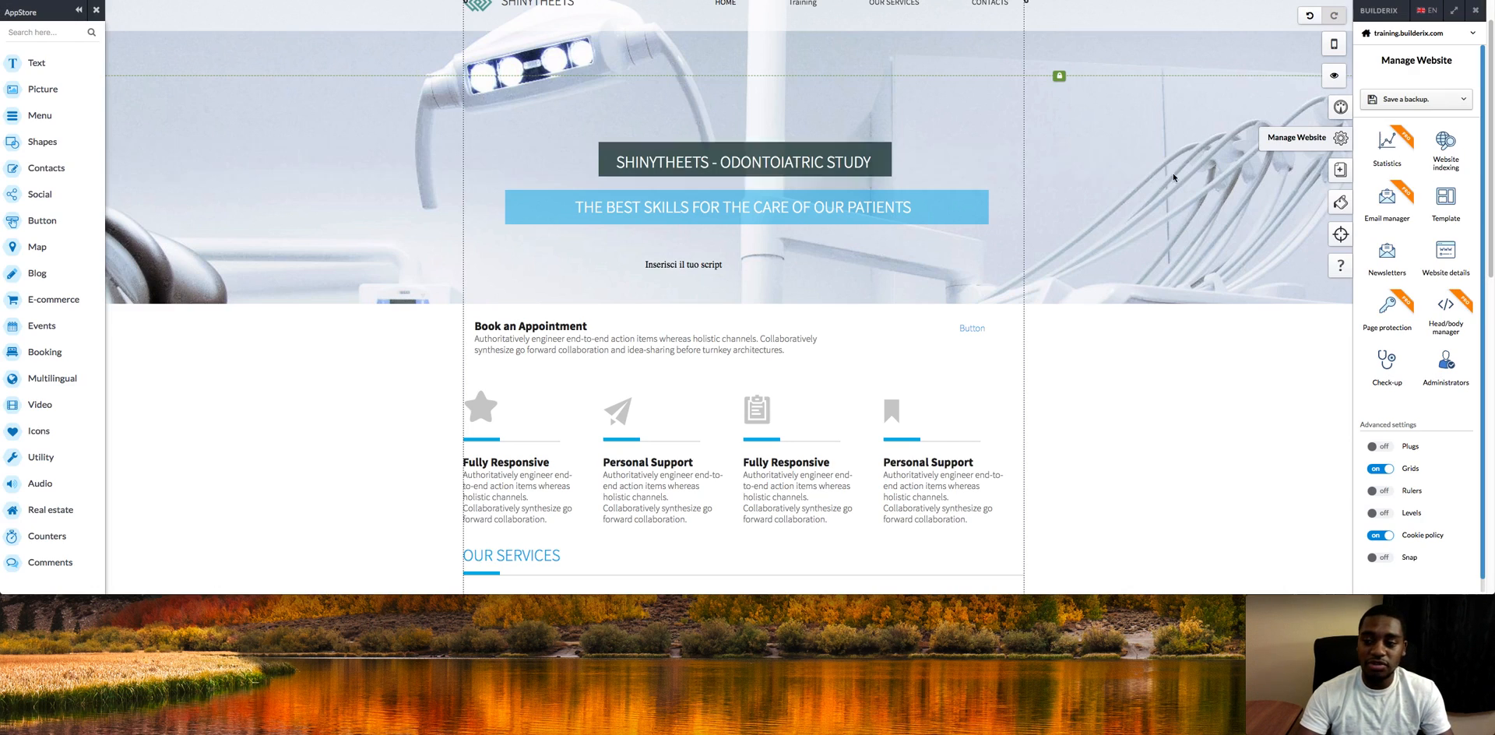
pyautogui.click(1385, 265)
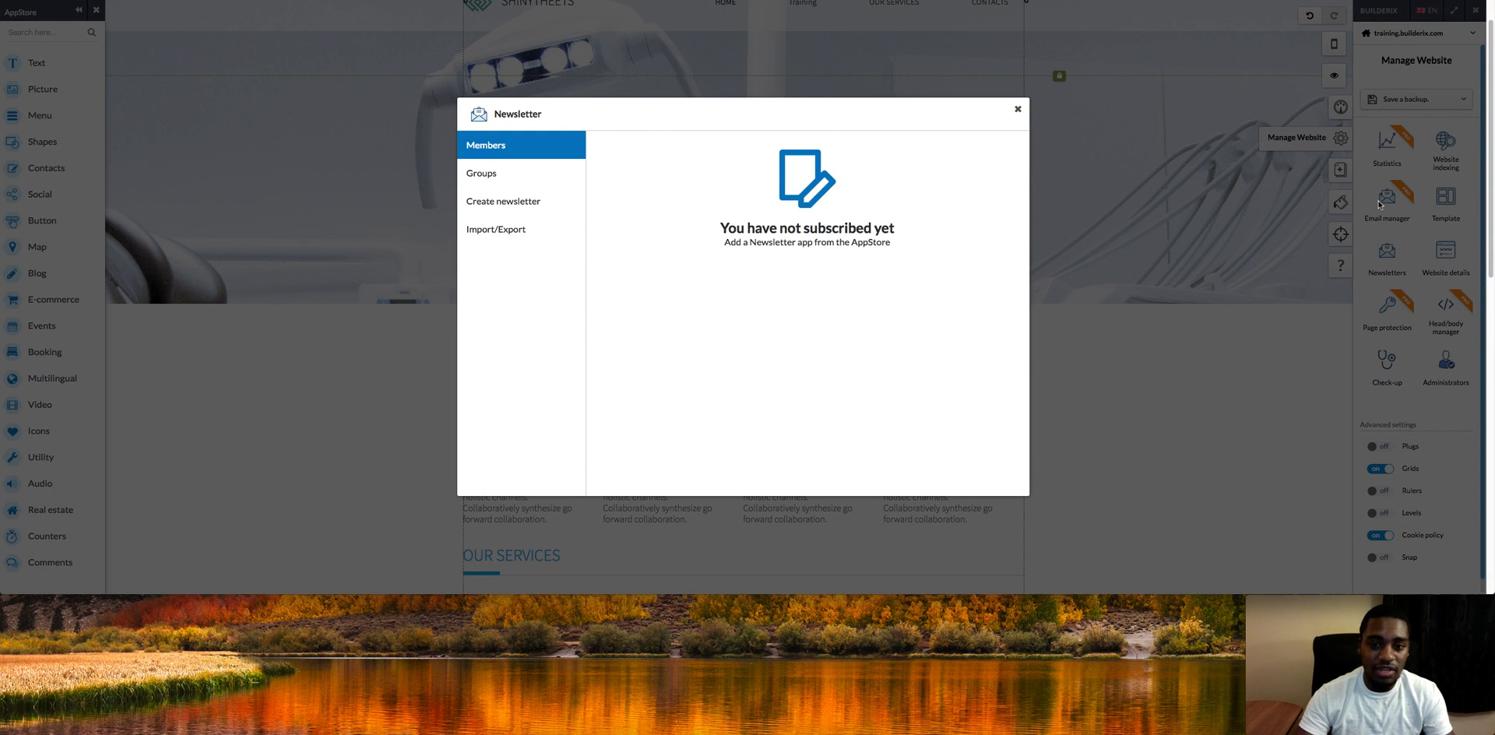
pyautogui.click(1018, 108)
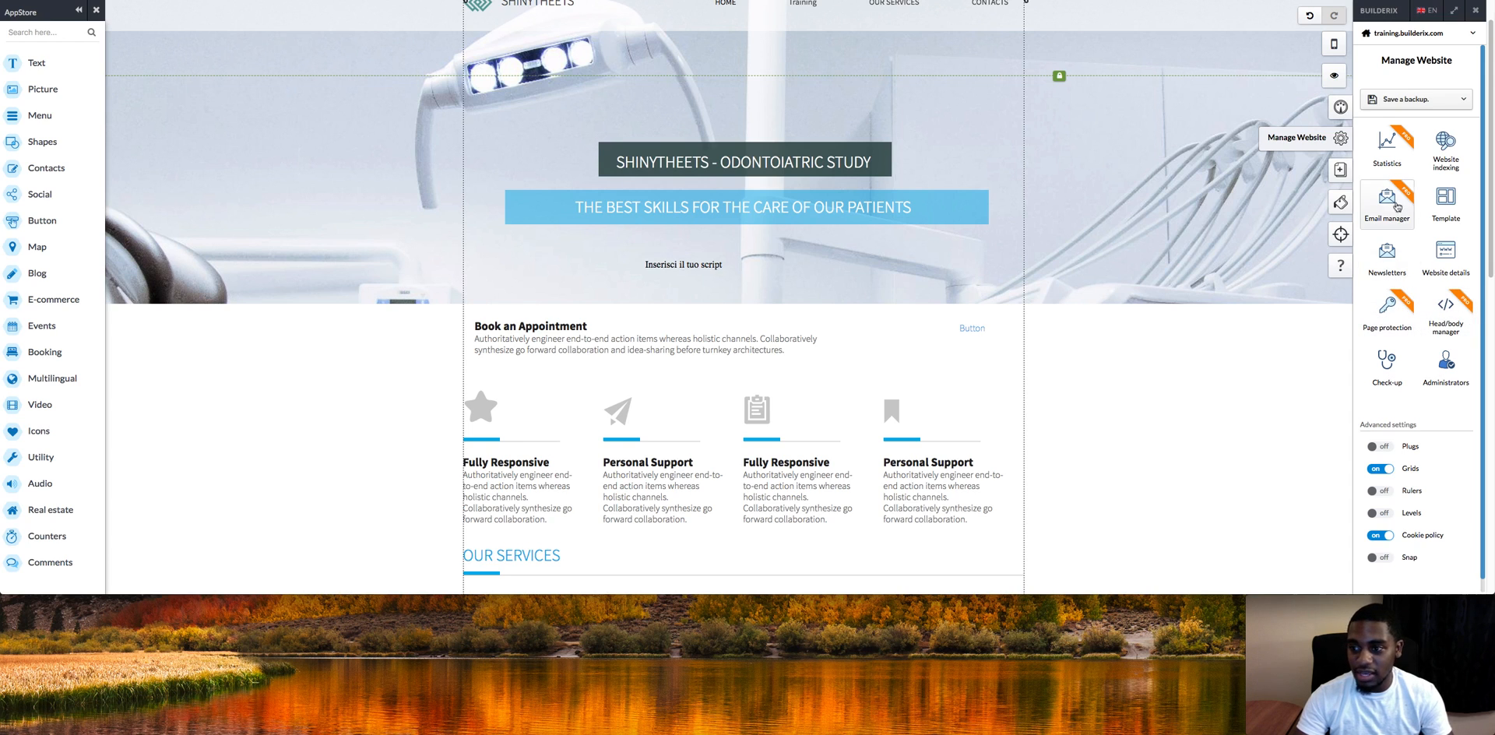
# Step: Review the site statistics (2 unique visitors, 20 total visits) and the Keywords tab, then close the panel
pyautogui.click(1391, 151)
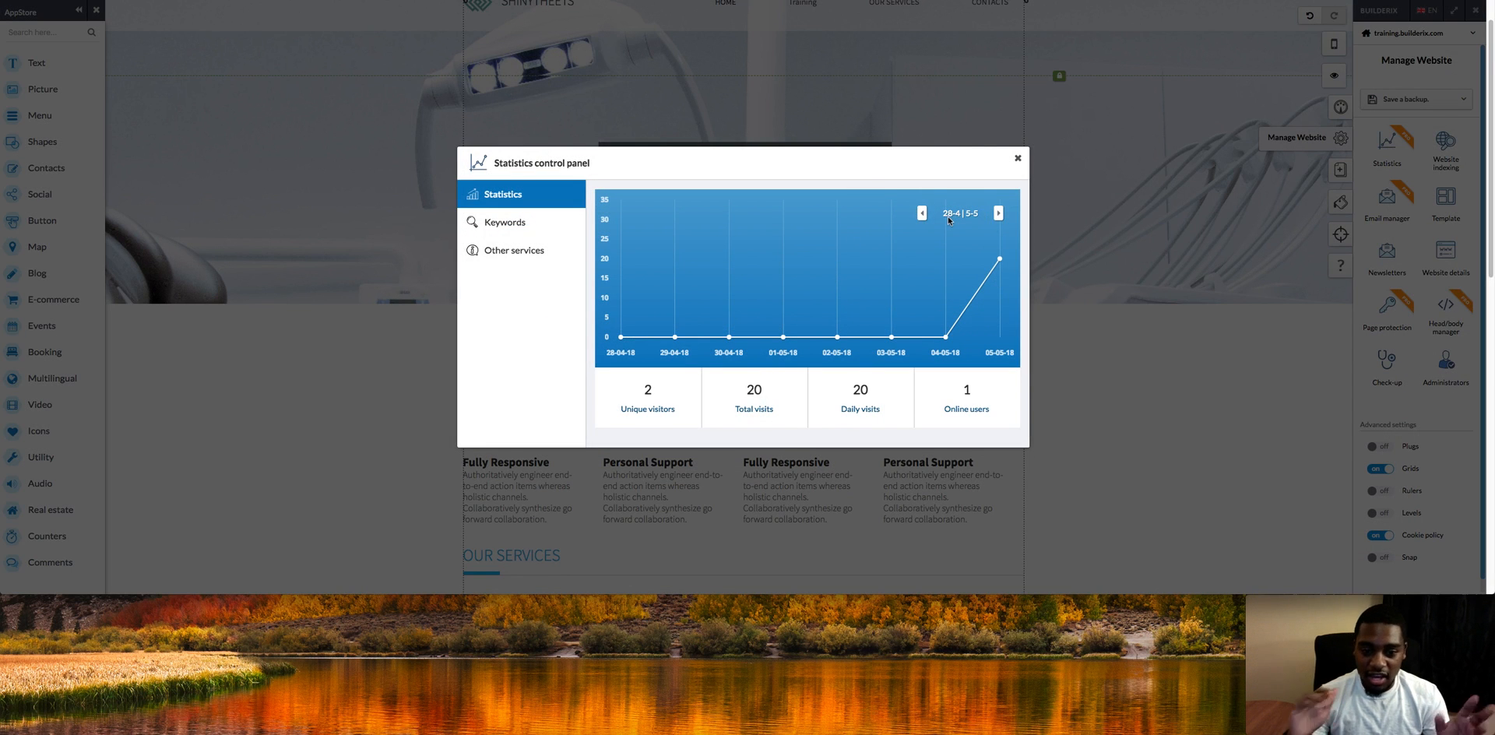
pyautogui.click(549, 224)
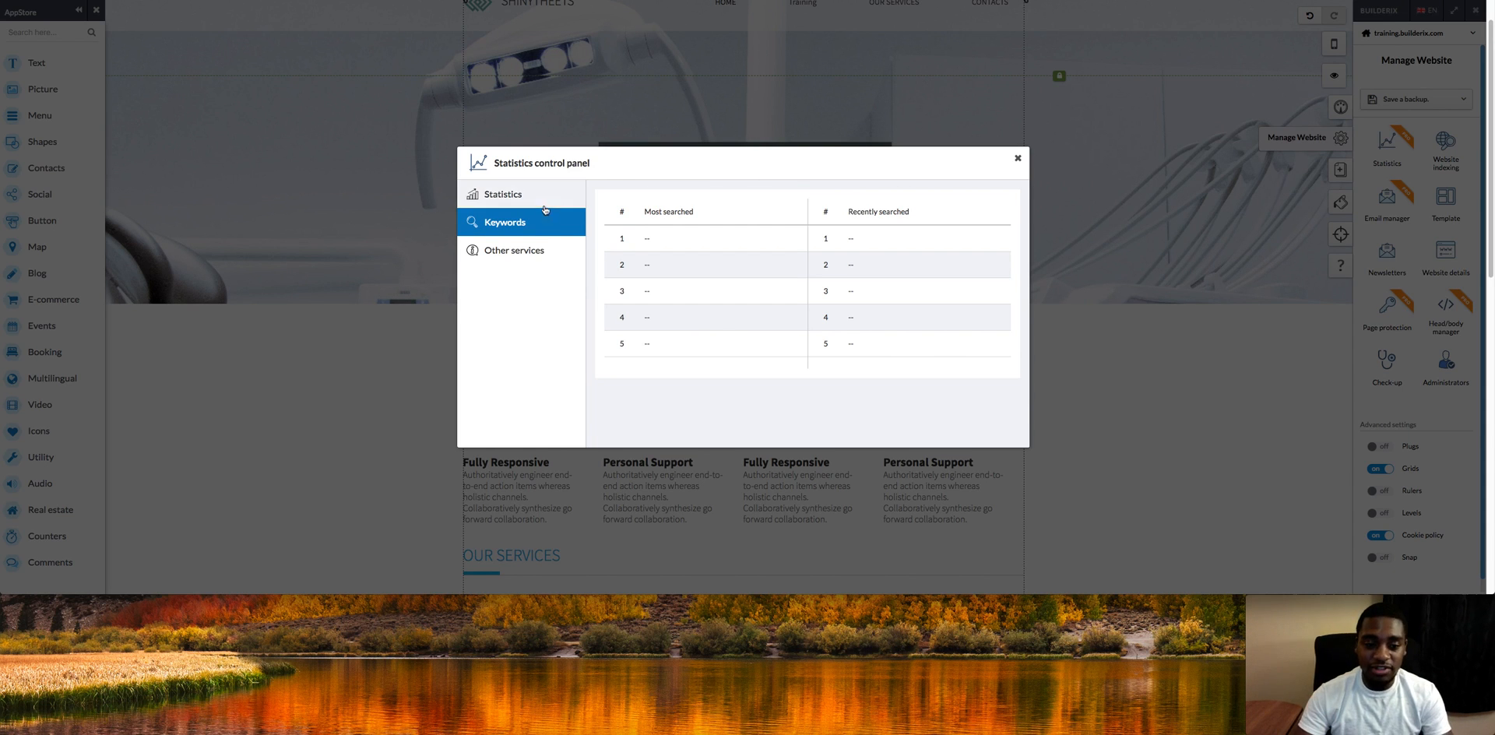
pyautogui.click(534, 201)
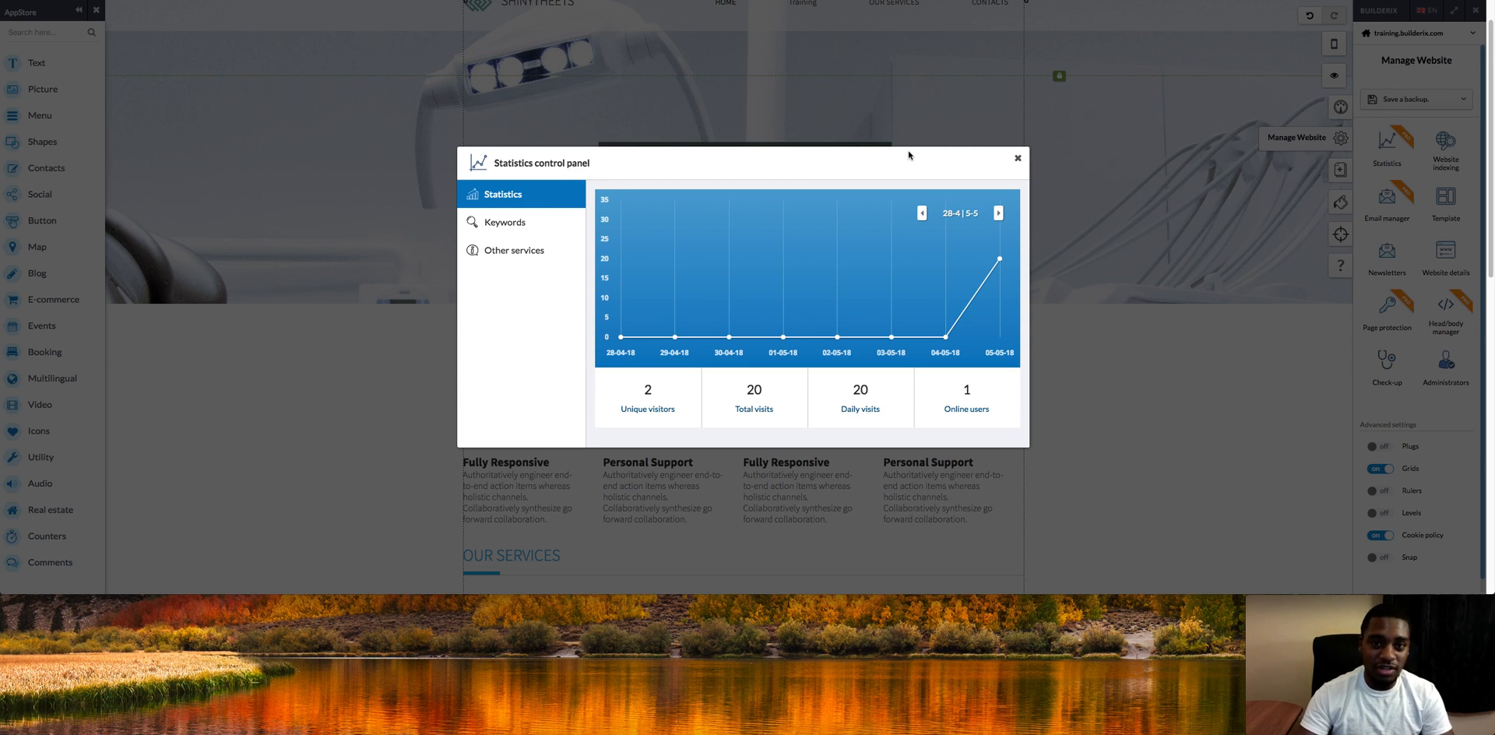
pyautogui.click(1018, 159)
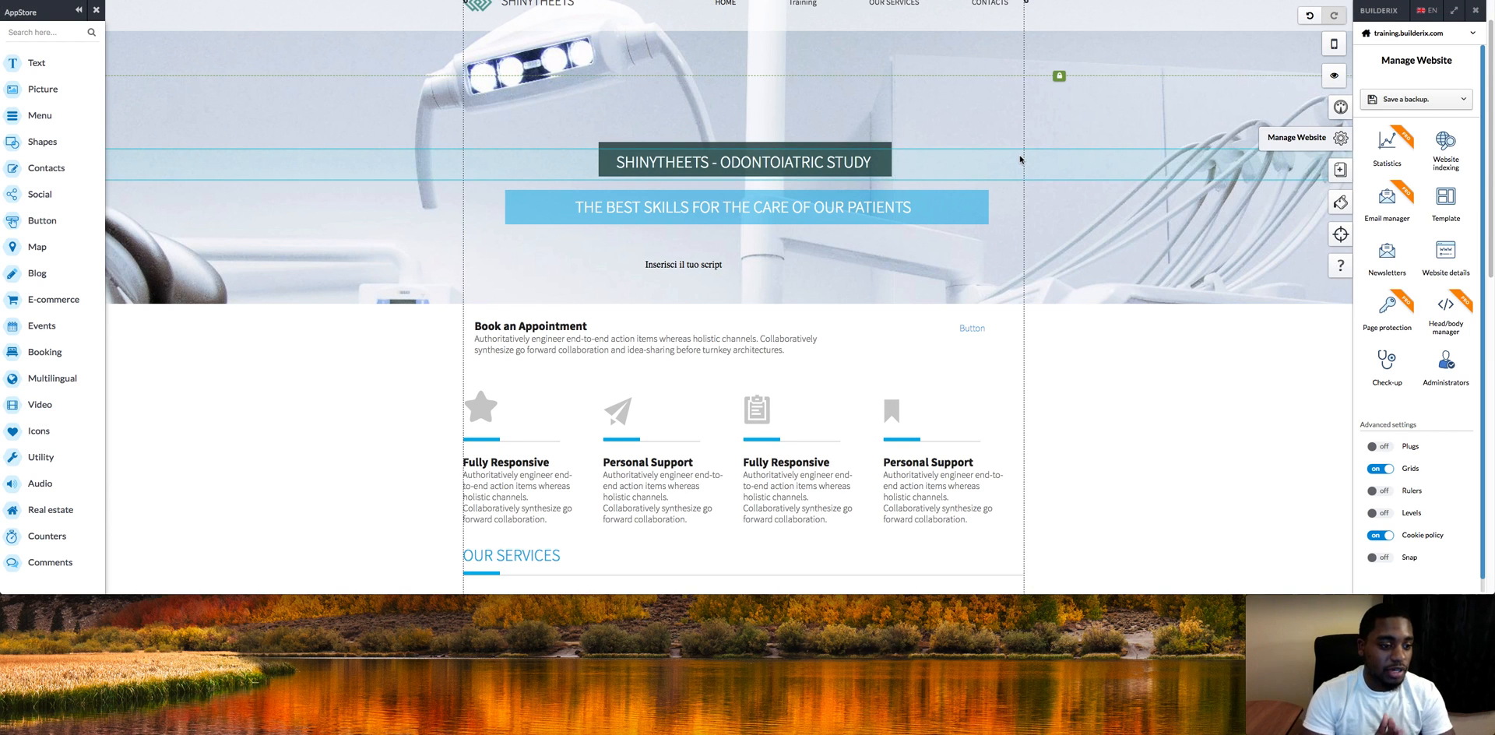